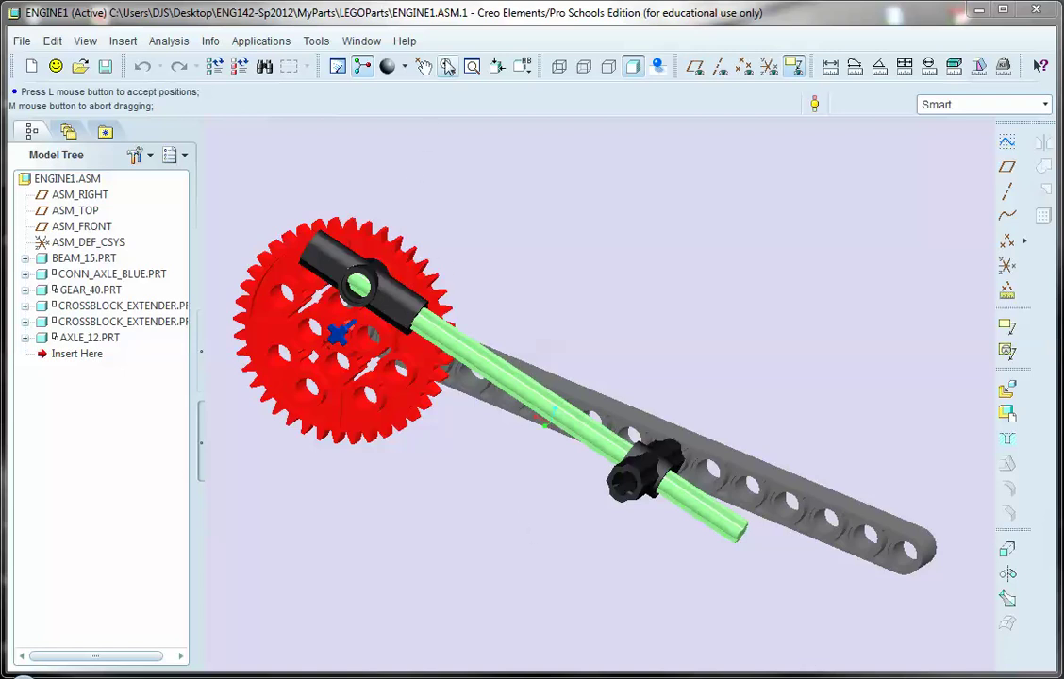
Step: Drag the ENGINE1 gear to turn the linkage to a new position, then close Drag Components
left_click(425, 65)
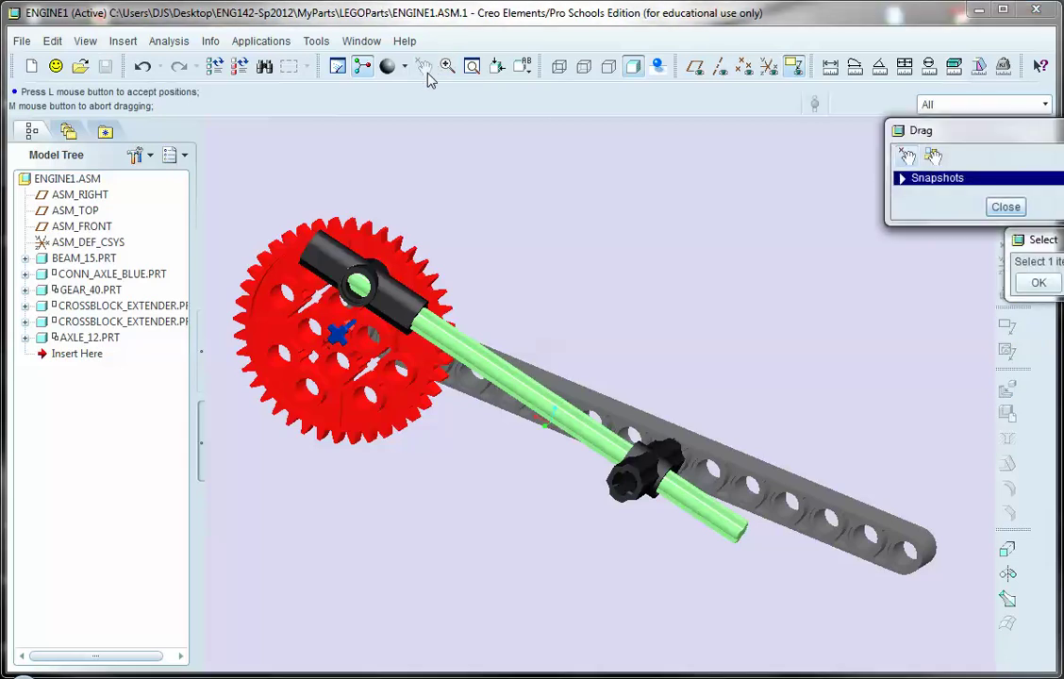
left_click(382, 238)
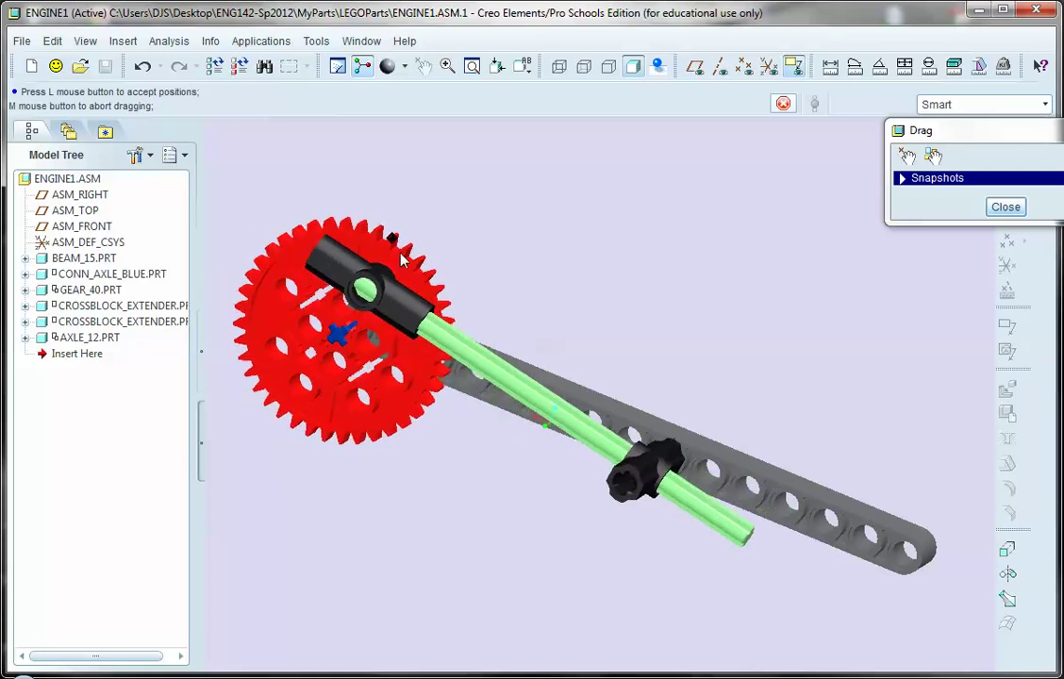
left_click(411, 255)
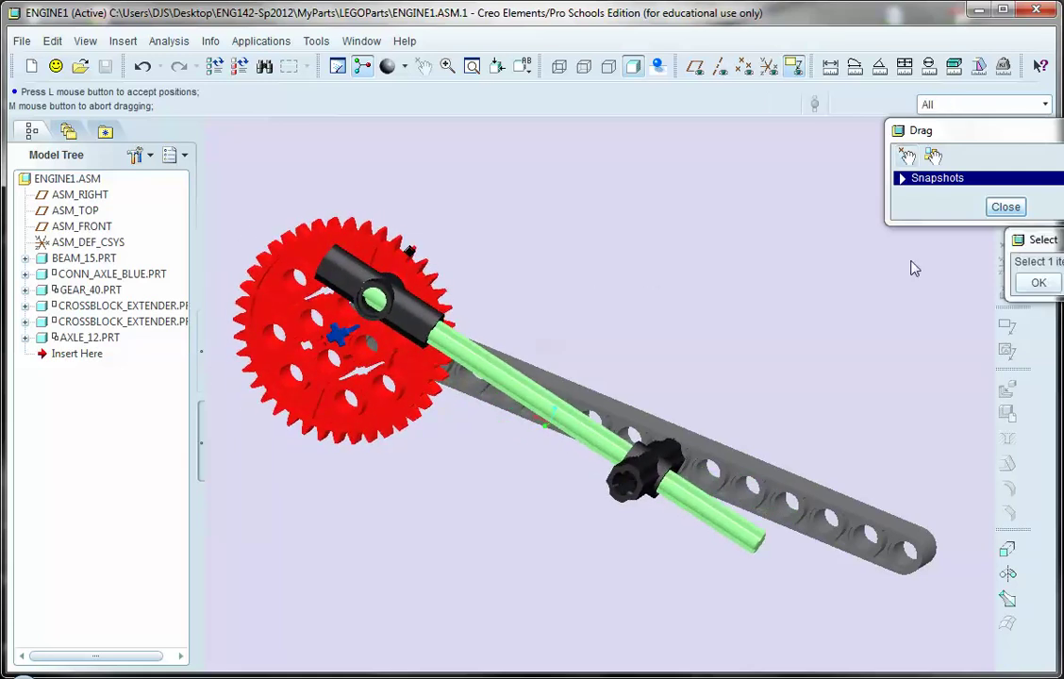
left_click(1006, 206)
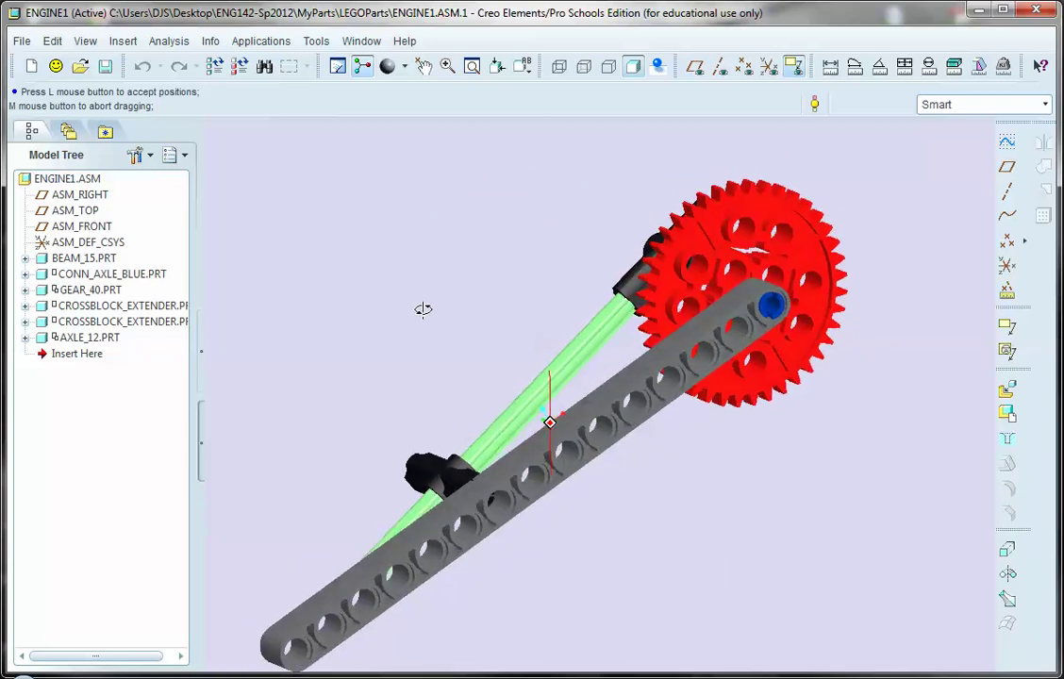
Step: Orbit the assembly around points on the axle to new viewing angles
left_click(423, 309)
scroll(770, 353, "down", 4)
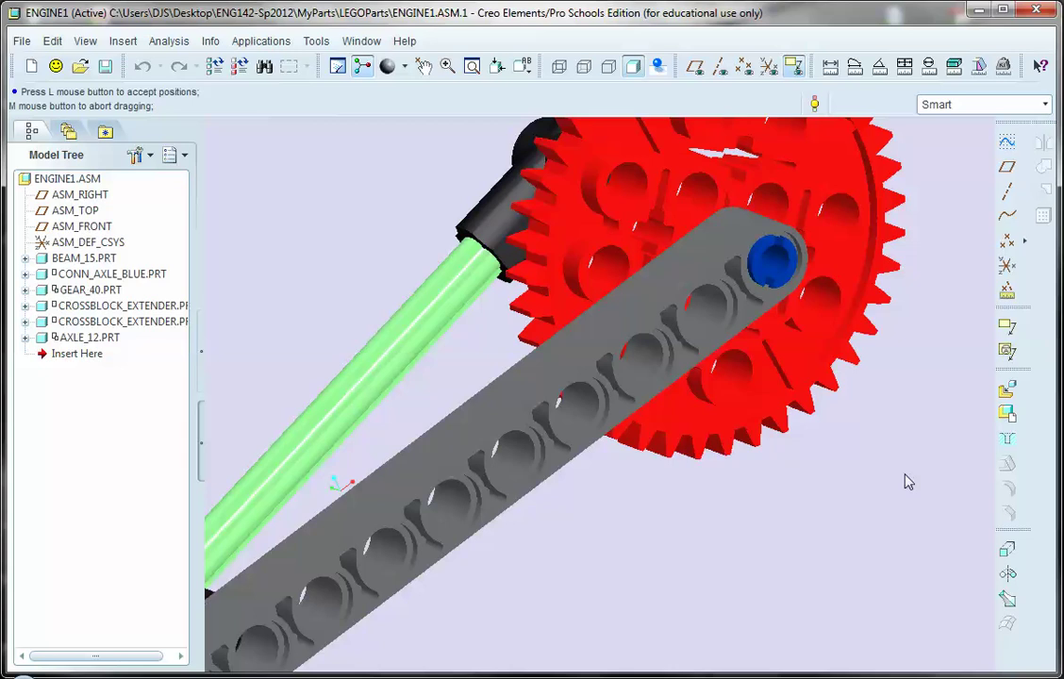
scroll(375, 330, "up", 3)
left_click(358, 388)
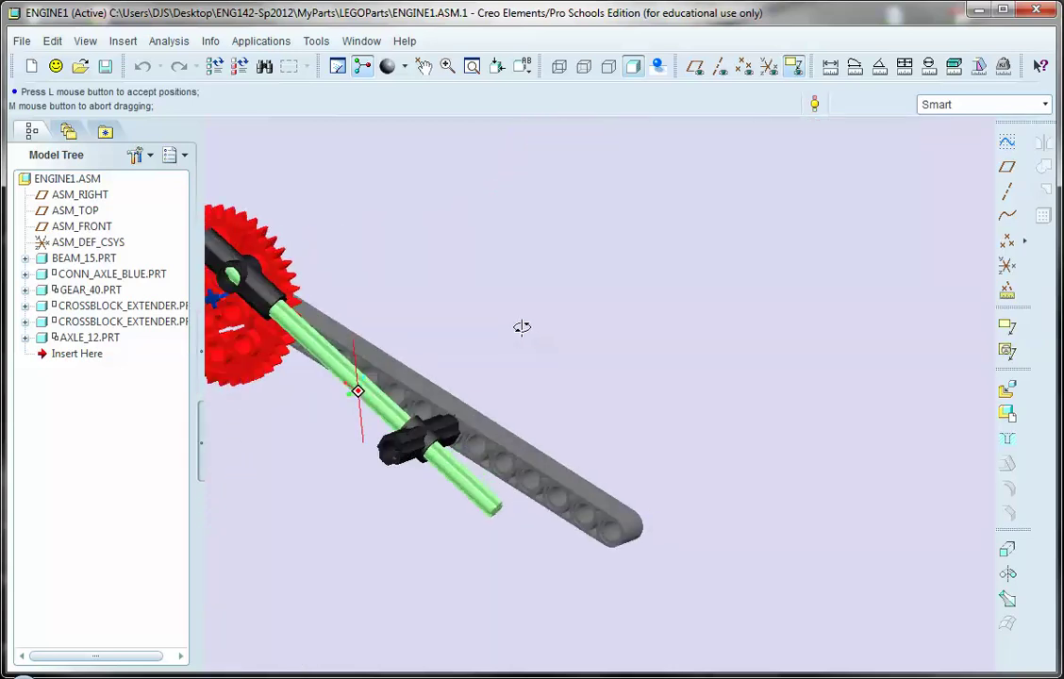
left_click(650, 344)
scroll(408, 346, "down", 4)
left_click(635, 461)
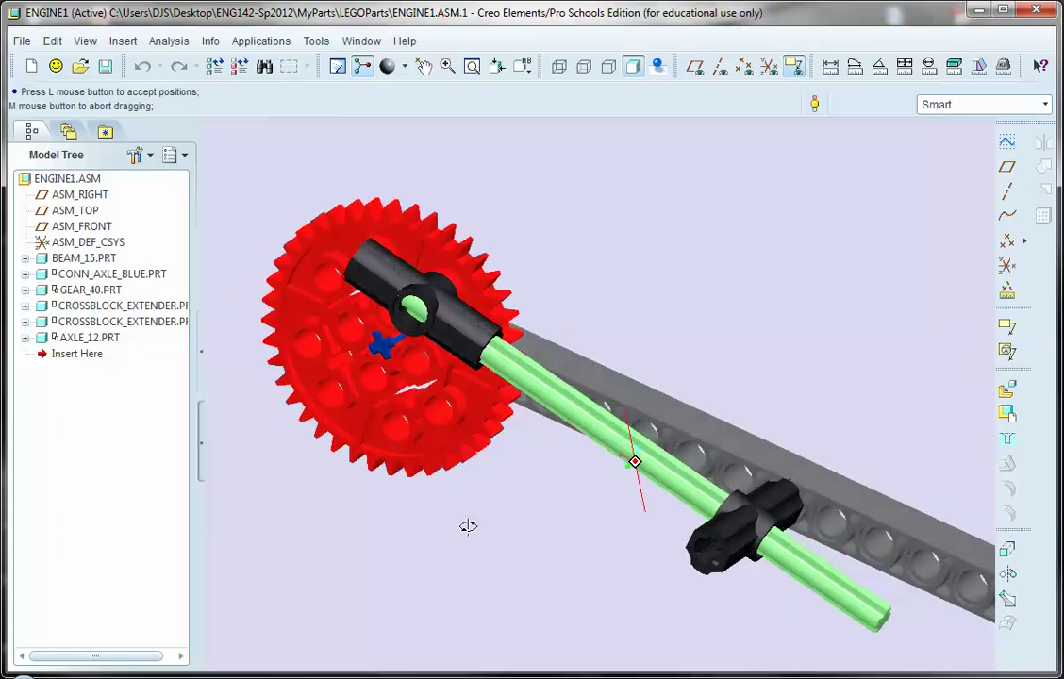
left_click(478, 532)
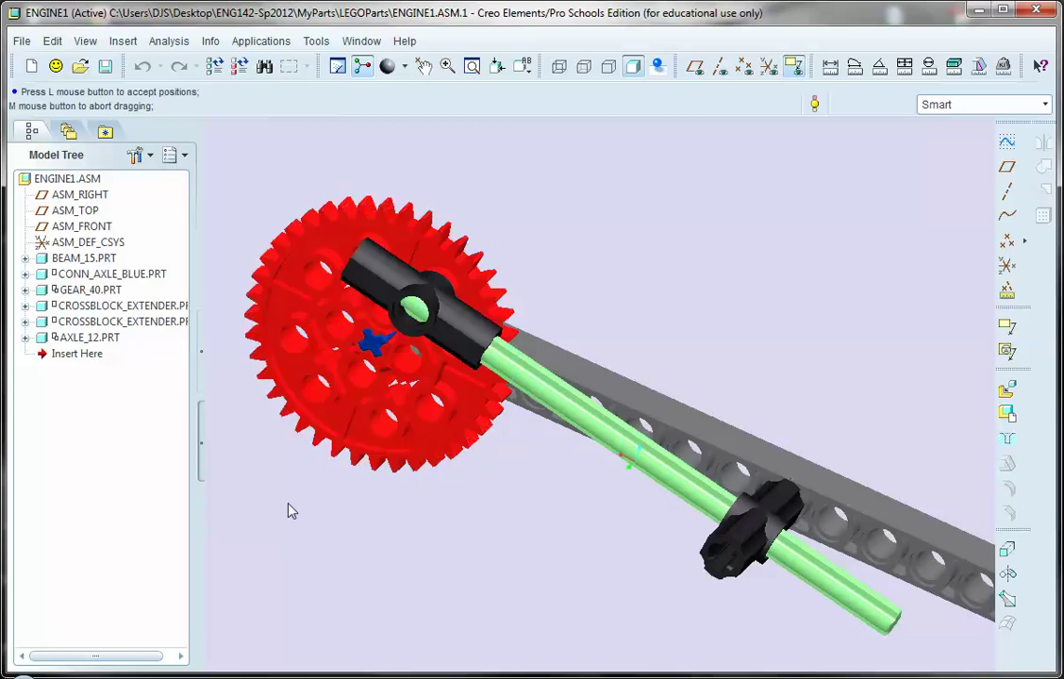
Step: Zoom in and out and orbit back and forth to inspect the mechanism
scroll(292, 510, "down", 5)
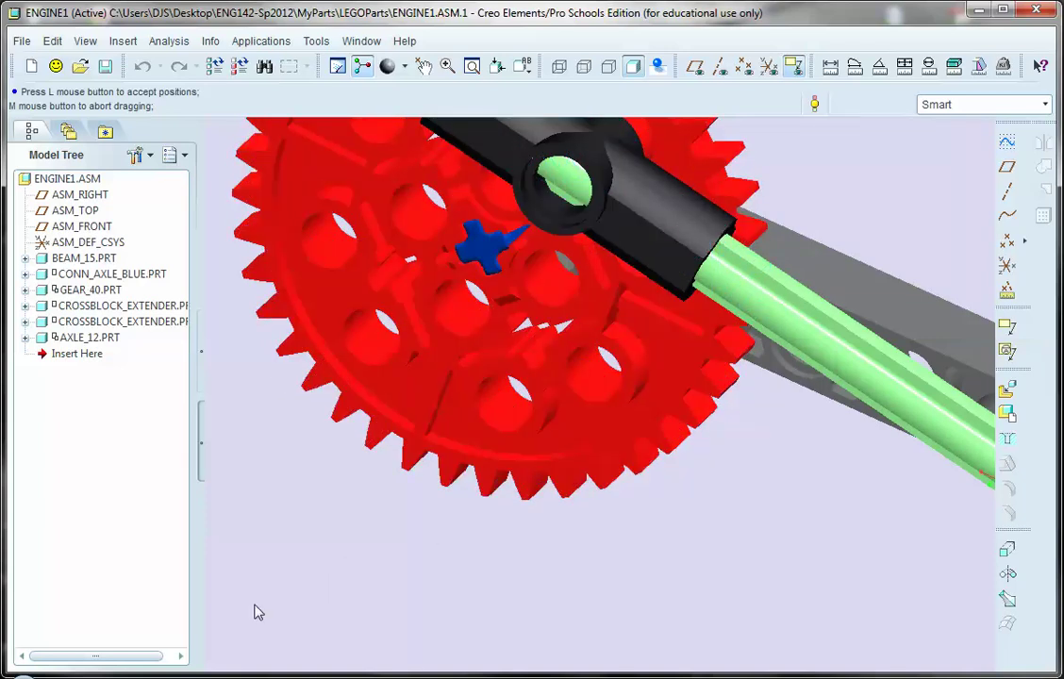
scroll(253, 612, "up", 2)
scroll(254, 607, "down", 1)
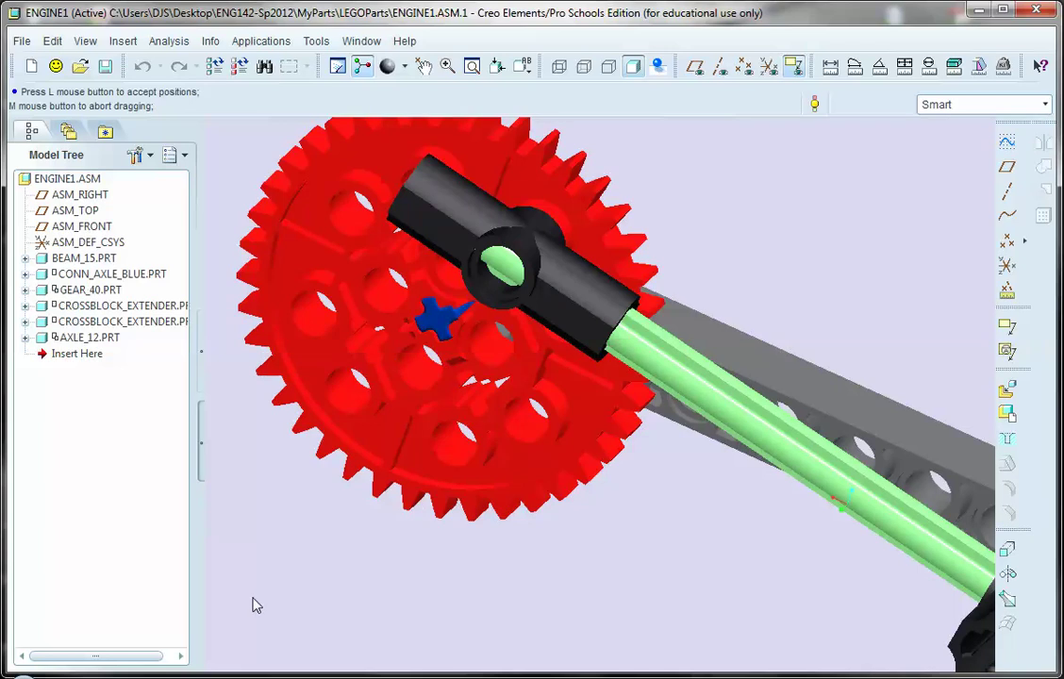
scroll(253, 605, "up", 3)
middle_click_drag(254, 600, 252, 574)
scroll(304, 565, "up", 3)
scroll(323, 620, "down", 5)
Step: Create a new assembly named MACHINE
left_click(31, 65)
left_click(483, 310)
type("Machine")
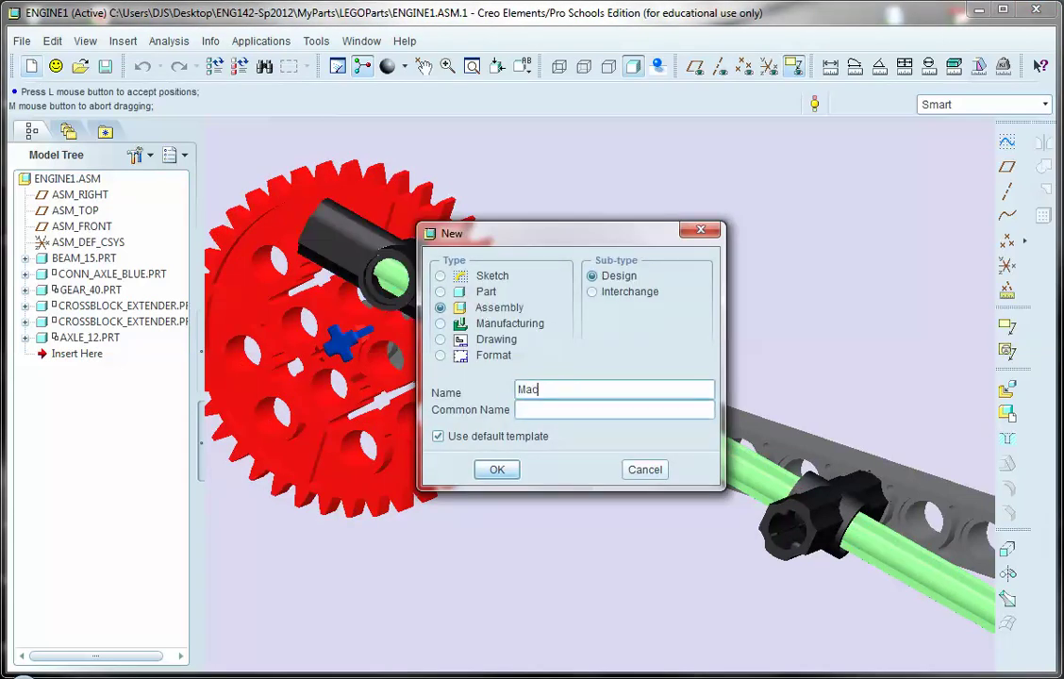
left_click(497, 469)
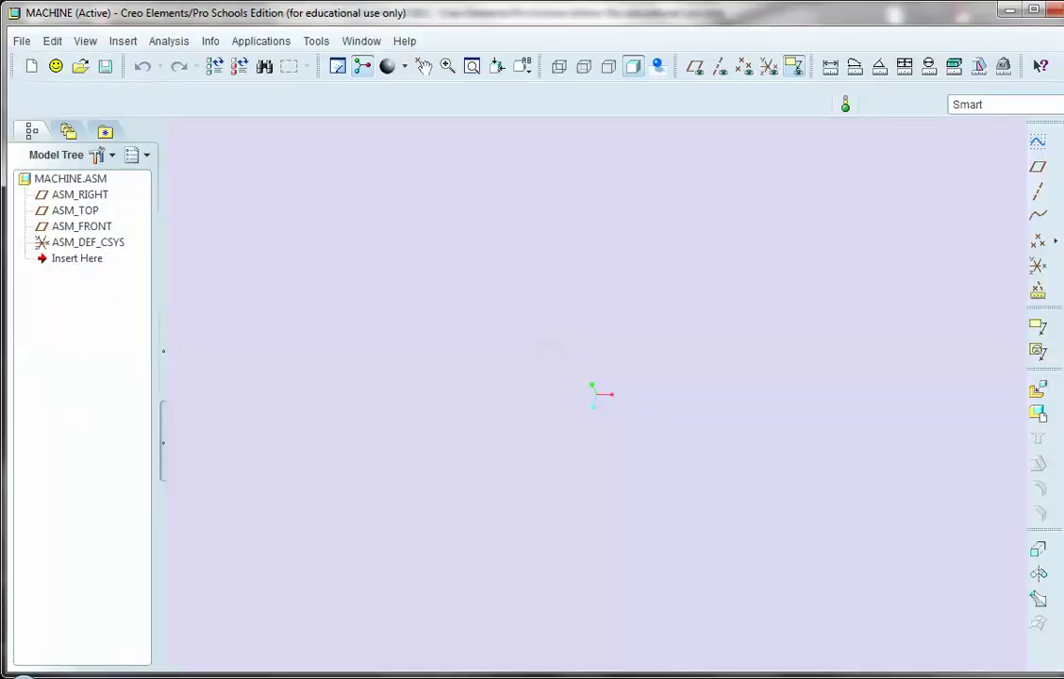
Step: Assemble beam_15.prt into MACHINE with a Default constraint and view it in 3D
left_click_drag(1062, 353, 1052, 354)
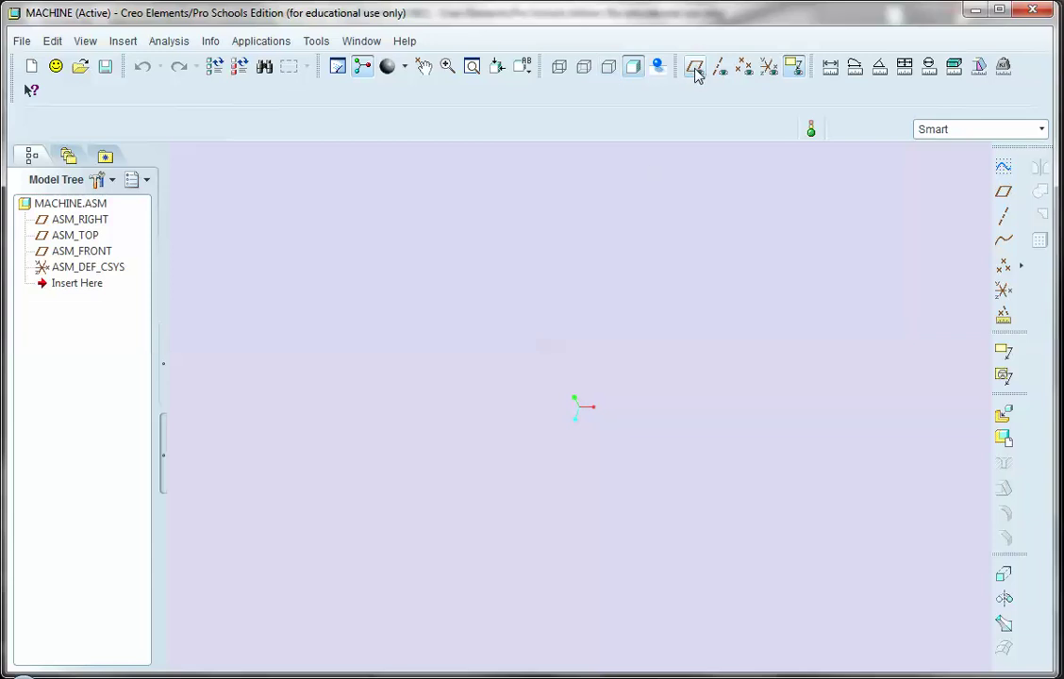
left_click(1003, 416)
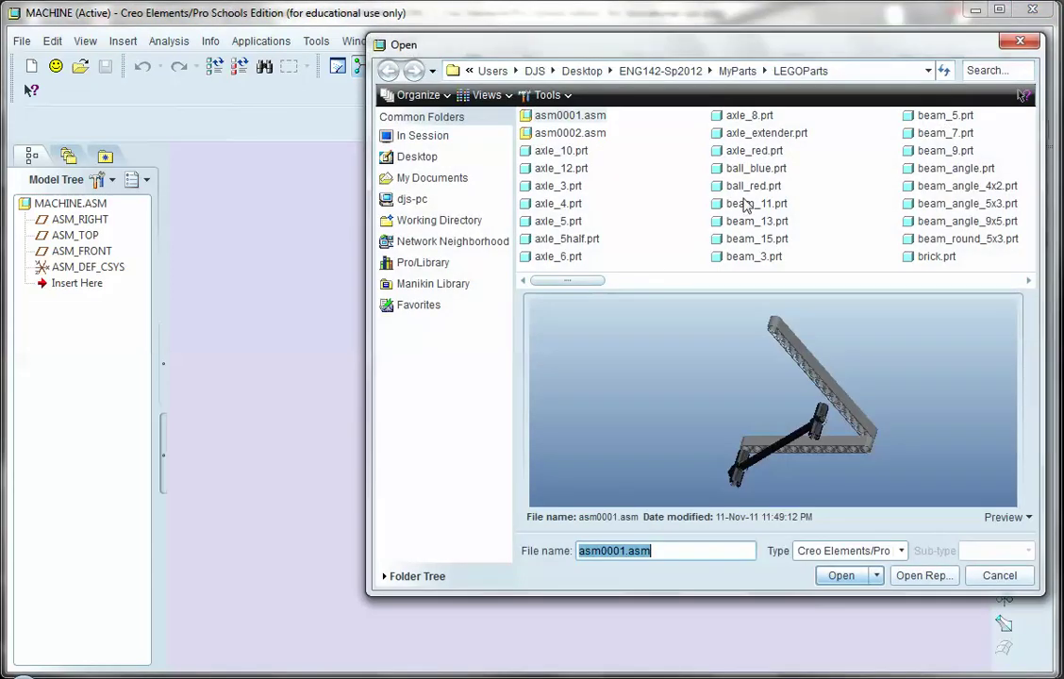
double_click(748, 242)
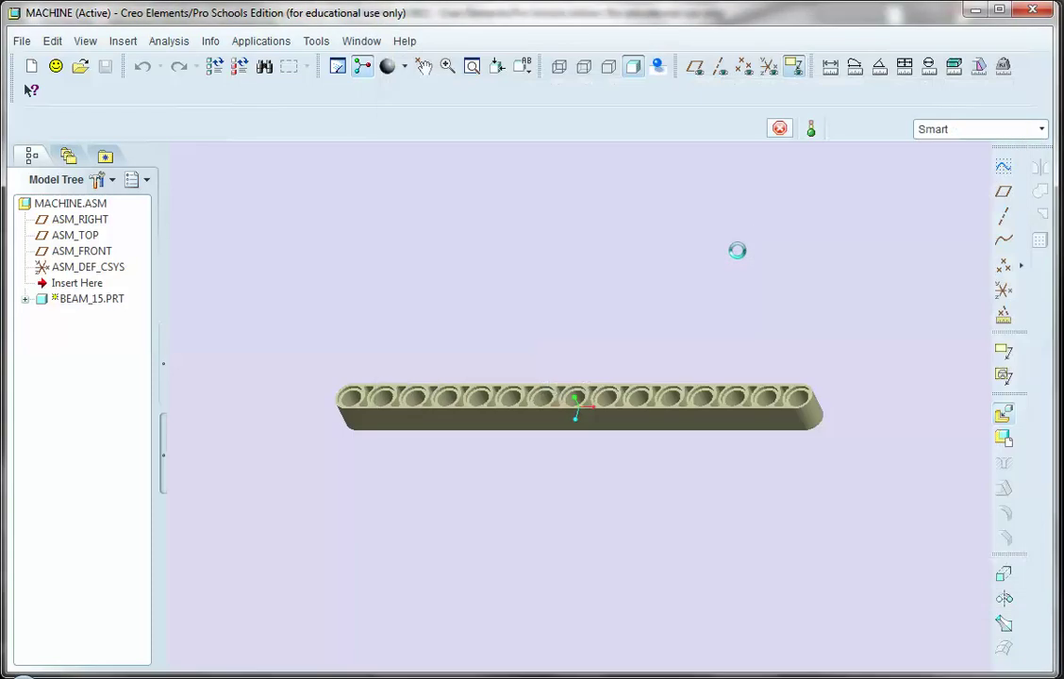
left_click(404, 411)
left_click(345, 145)
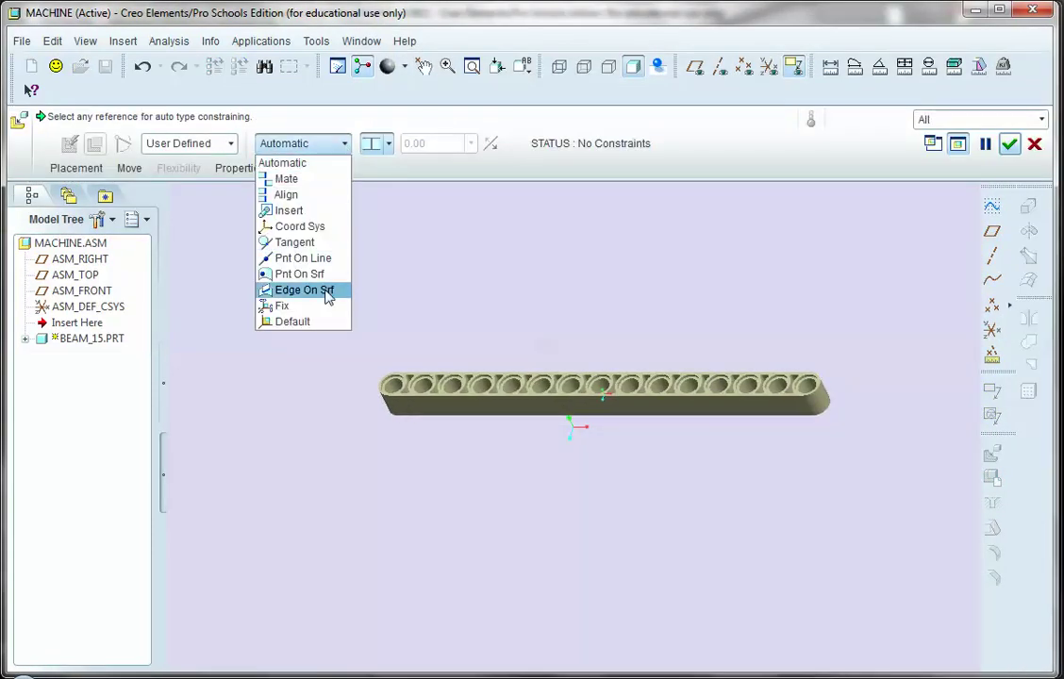
left_click(315, 323)
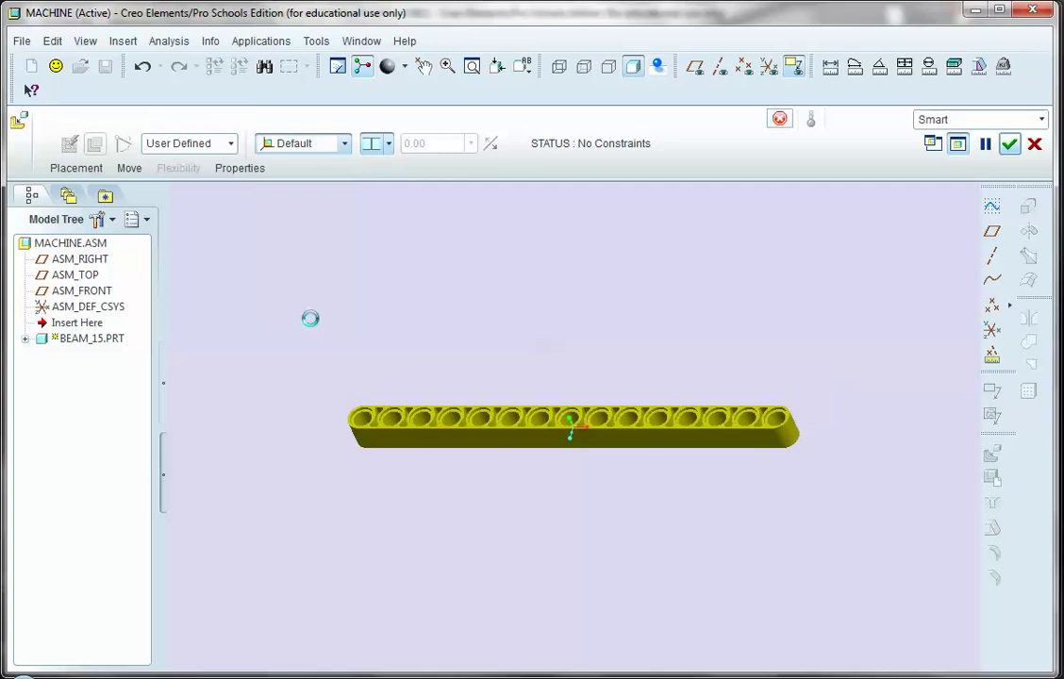
left_click(1009, 143)
middle_click_drag(675, 319, 660, 378)
Step: Load conn_axle_blue.prt and drop it beside the beam
left_click(990, 456)
scroll(1000, 202, "right", 2)
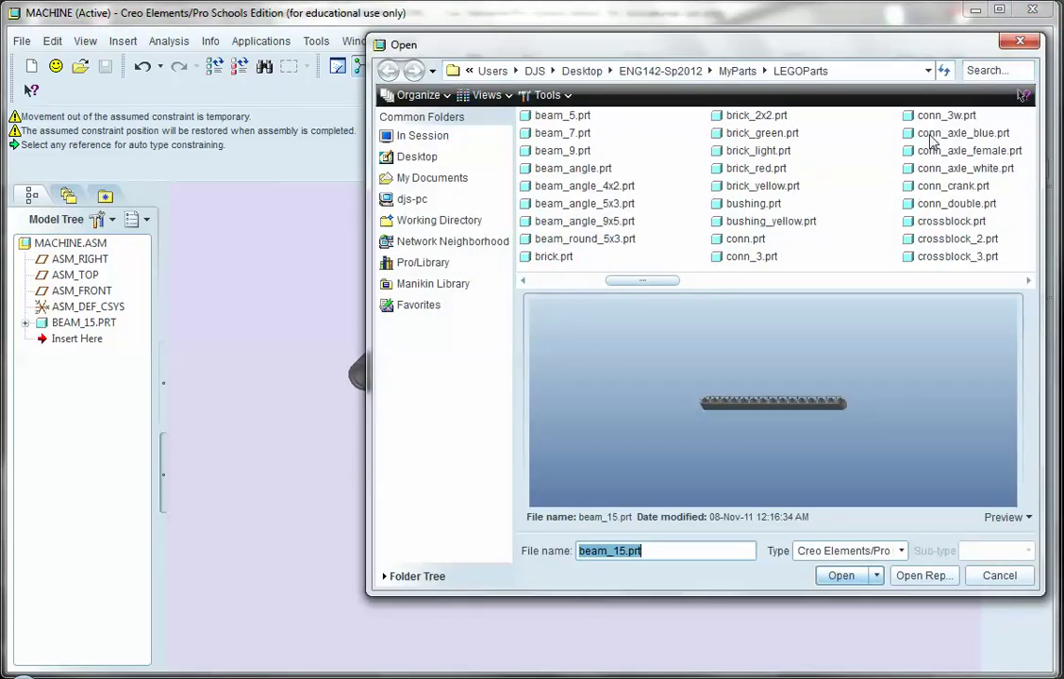
left_click(989, 135)
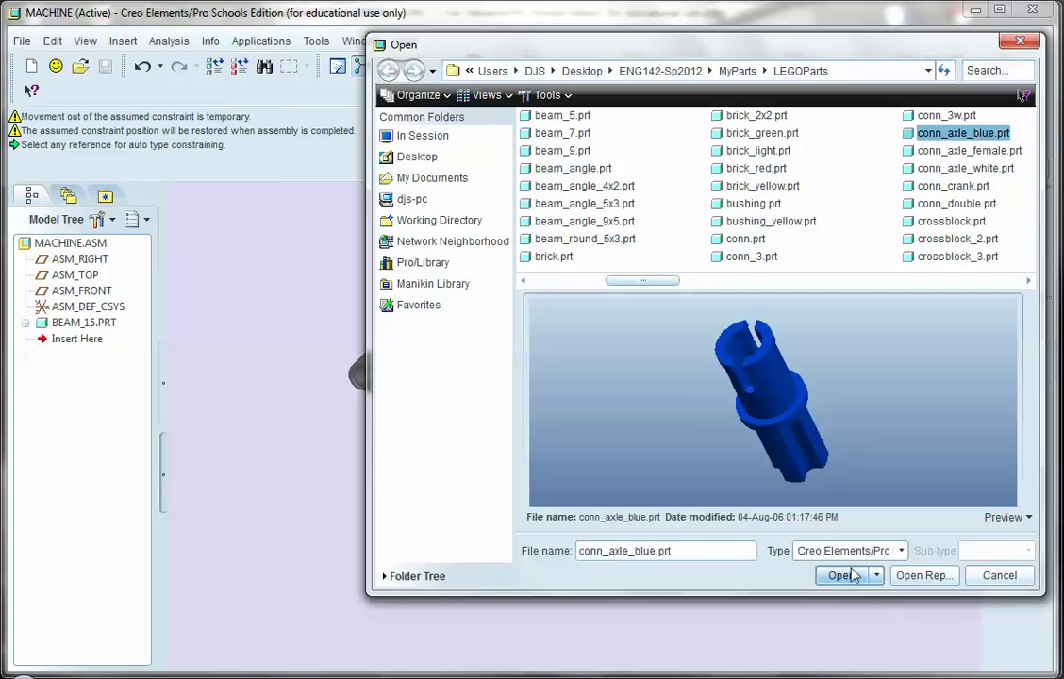
left_click(841, 575)
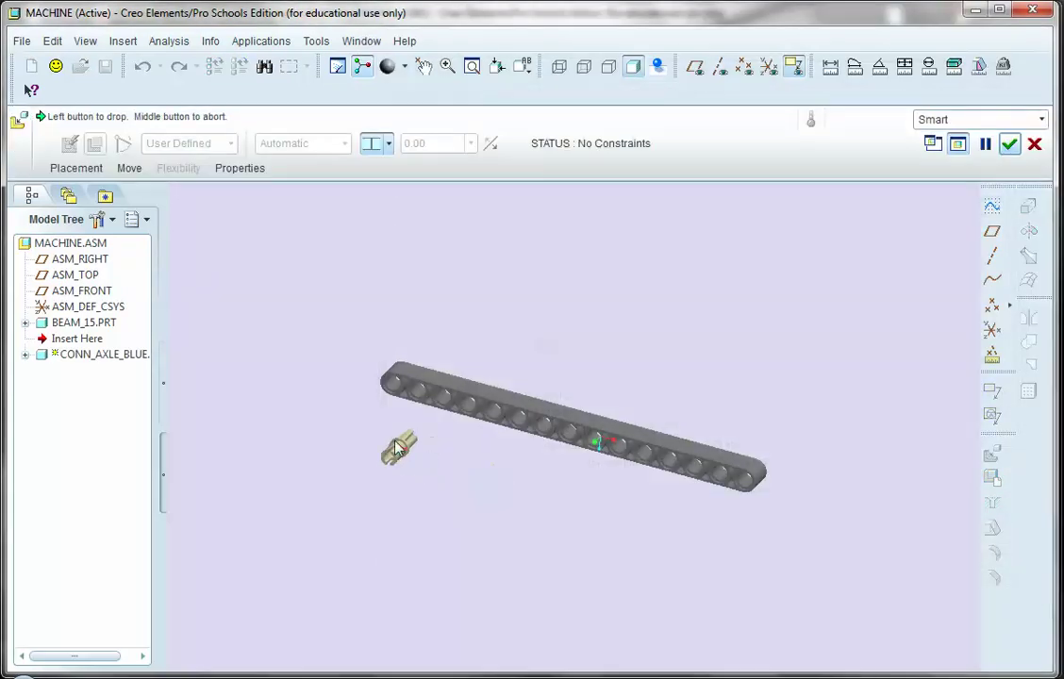
left_click(396, 429)
scroll(344, 425, "up", 2)
scroll(335, 419, "up", 4)
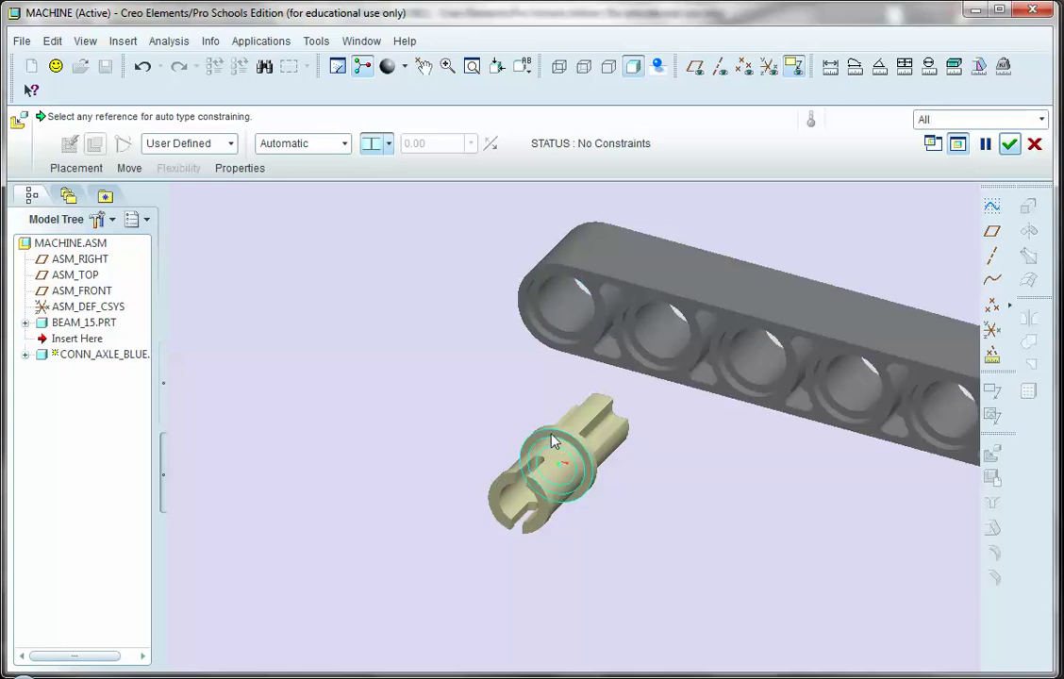
scroll(566, 446, "up", 3)
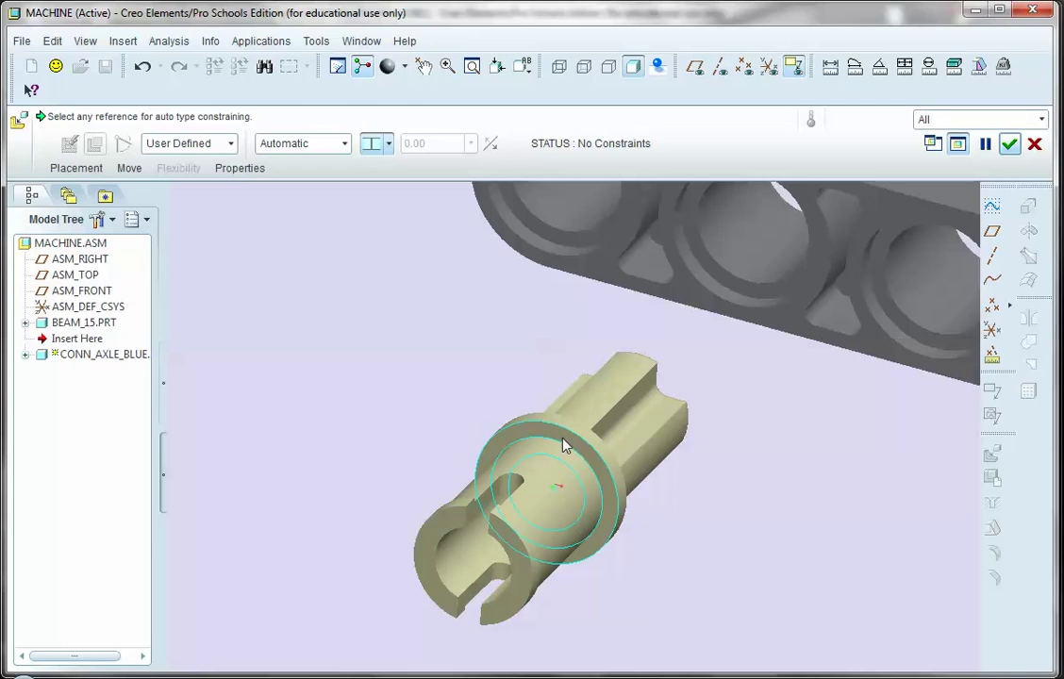
Step: Constrain the connector to the beam's end hole with a coincident Mate and an Insert
left_click(561, 436)
scroll(434, 387, "down", 3)
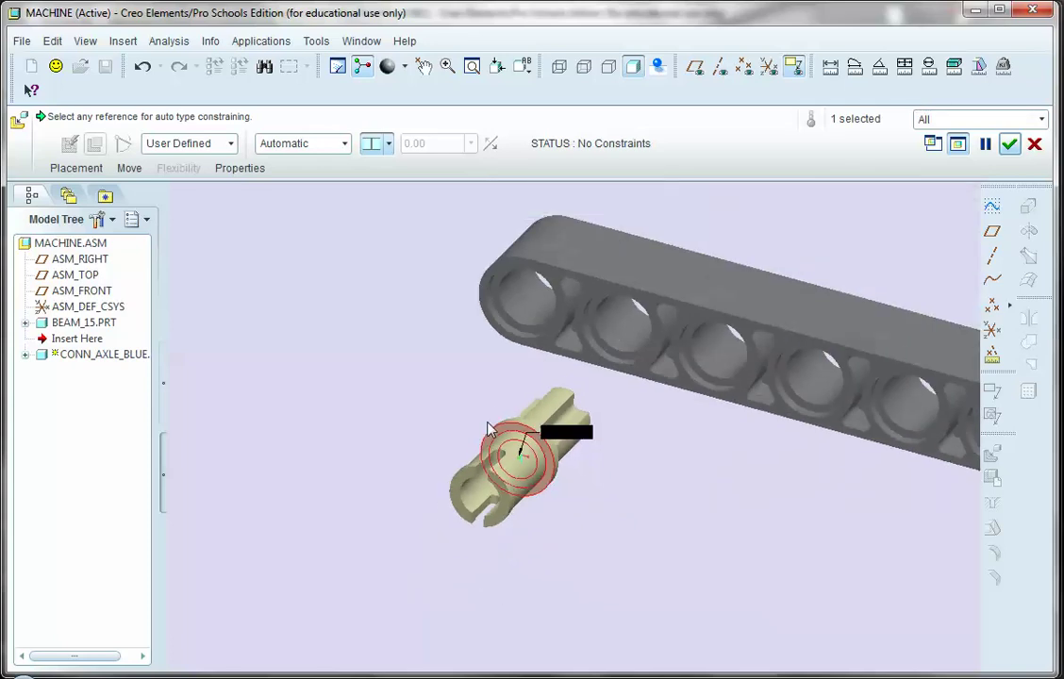
left_click(523, 335)
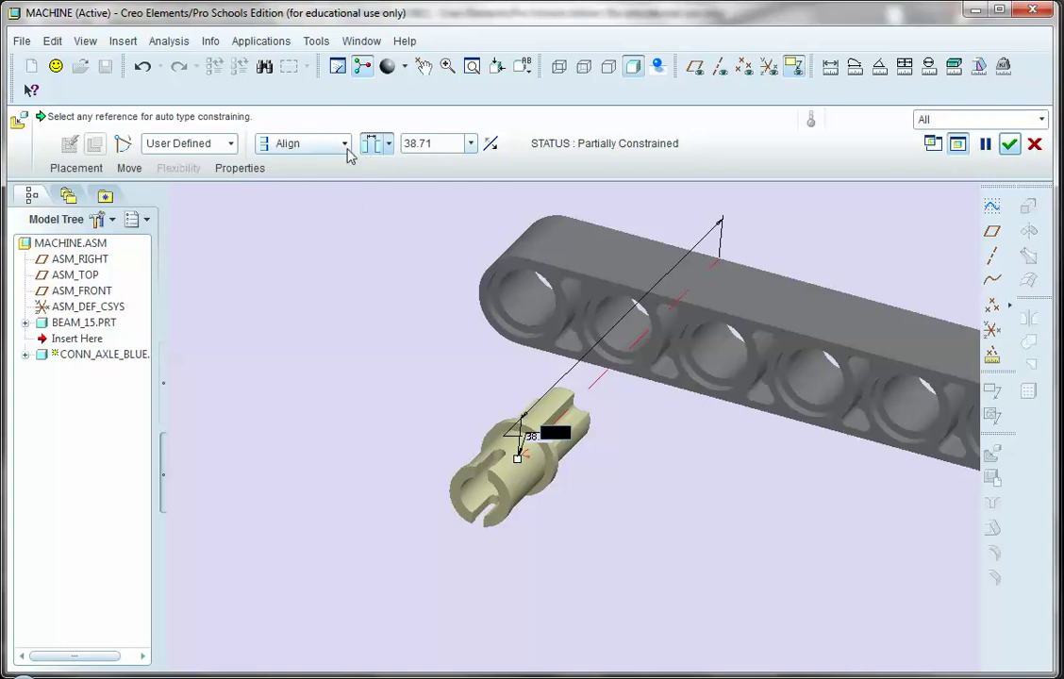
left_click(345, 145)
left_click(337, 165)
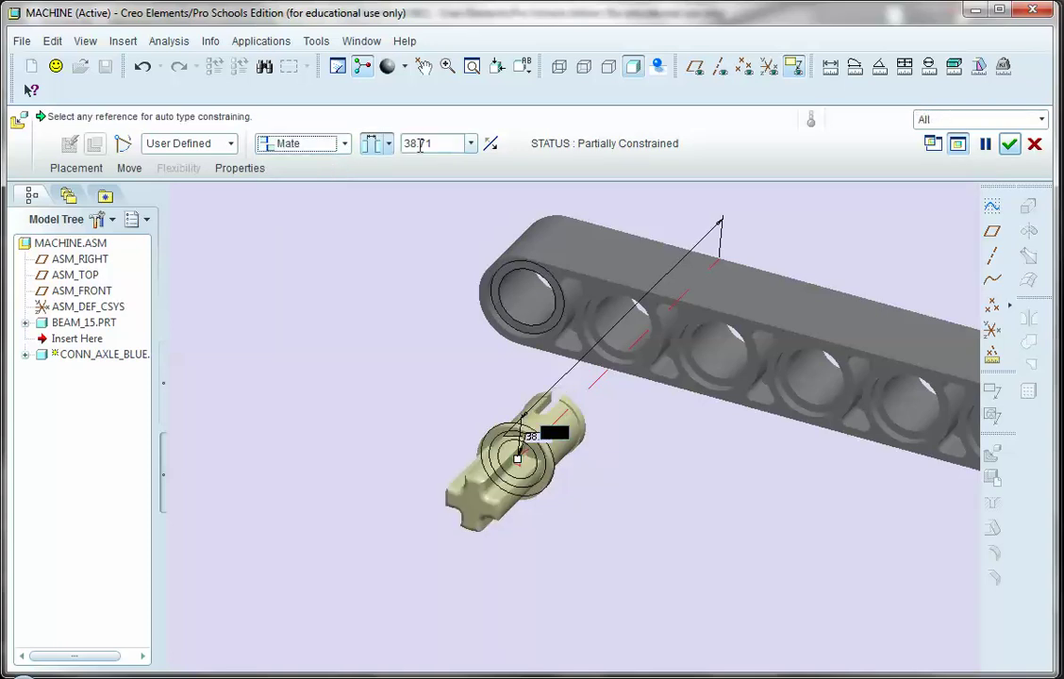
left_click(388, 144)
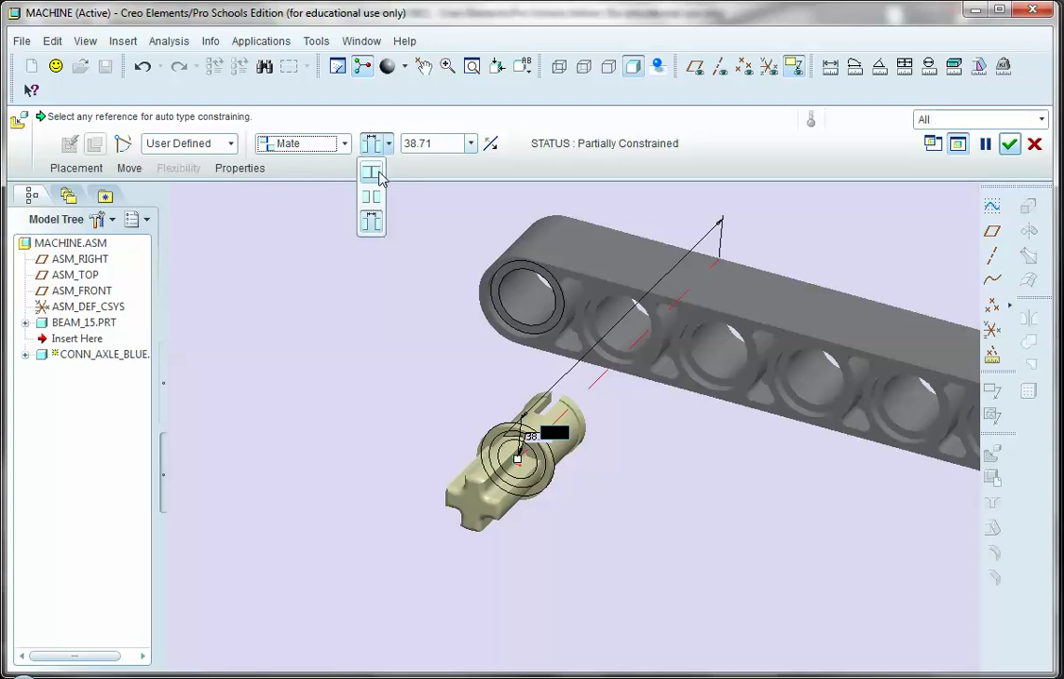
left_click(373, 174)
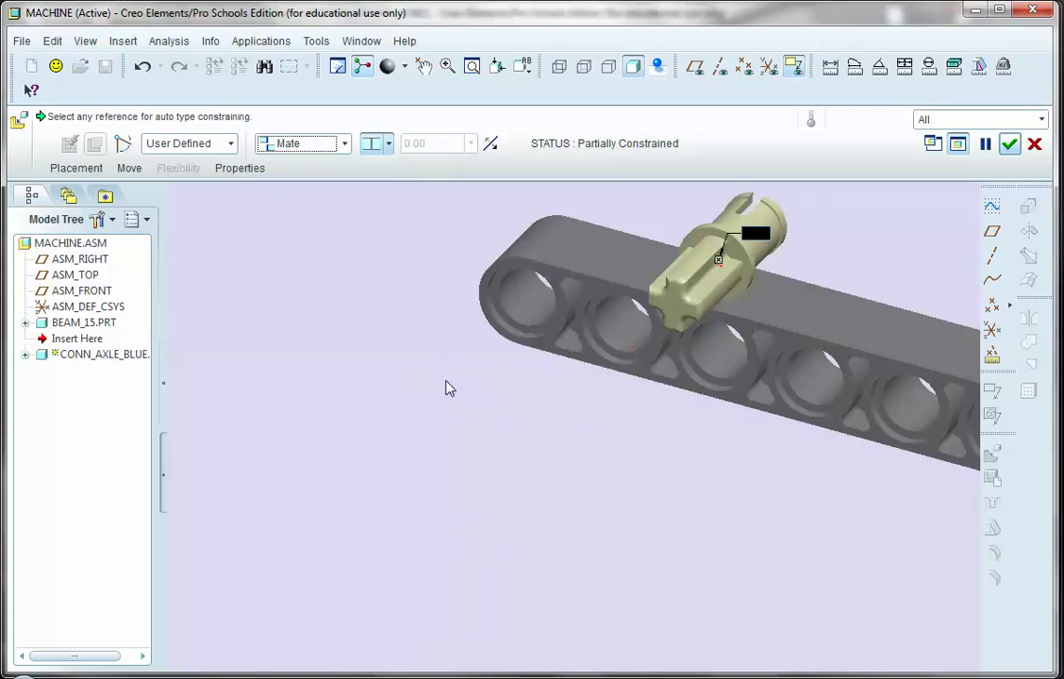
left_click(747, 200)
left_click(507, 318)
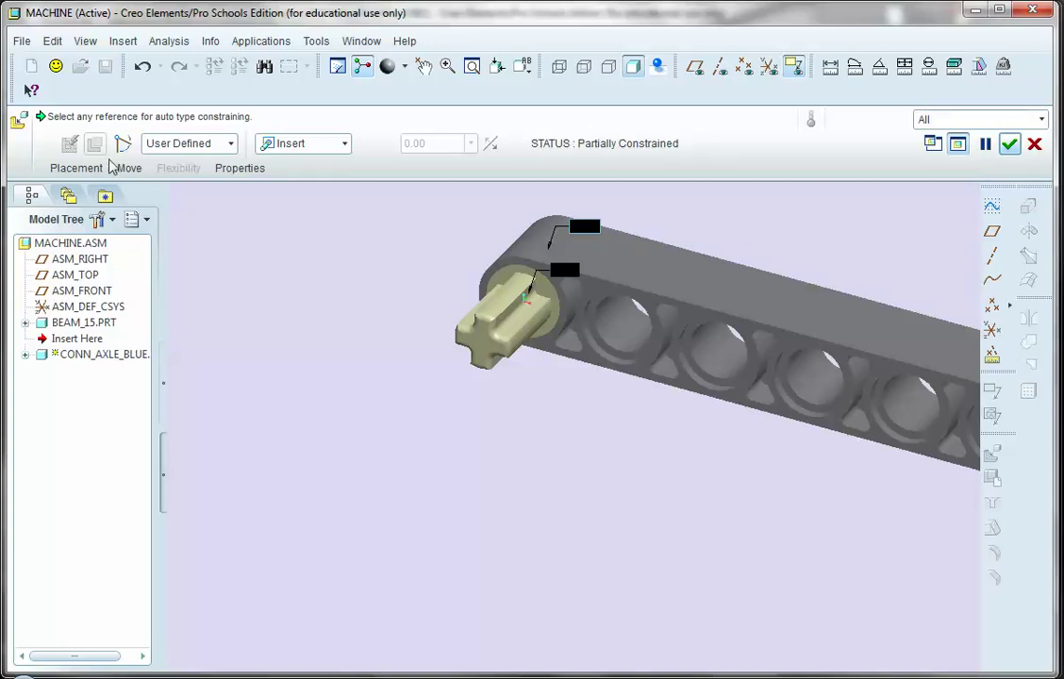
left_click(72, 170)
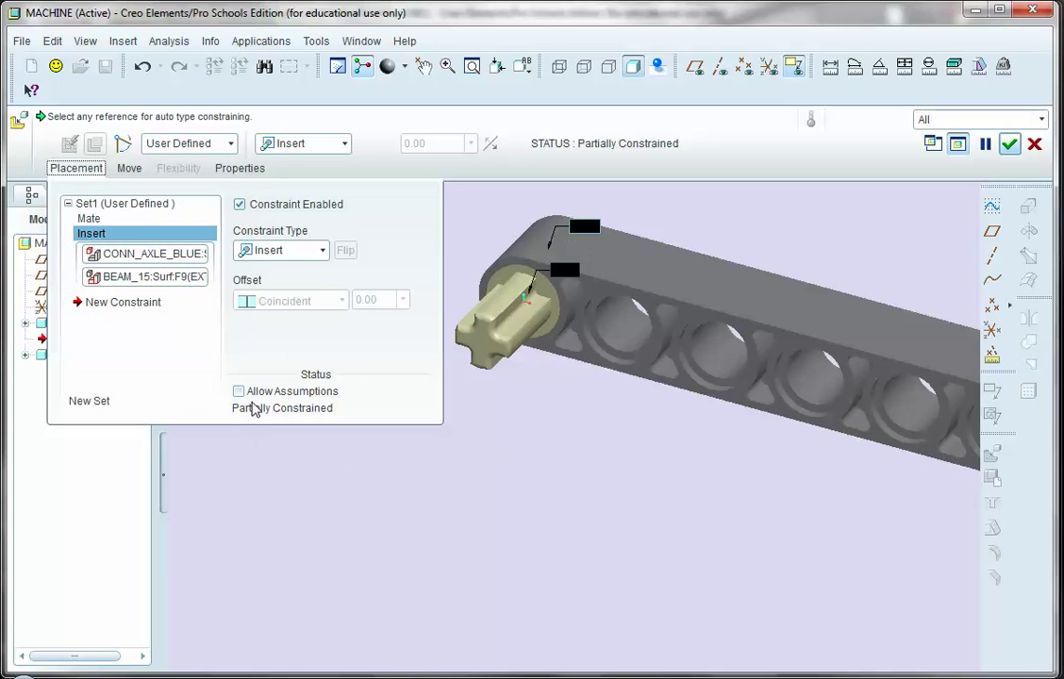
Step: Turn off Allow Assumptions, accept the connector as packaged, and start dragging the blue axle
left_click(238, 391)
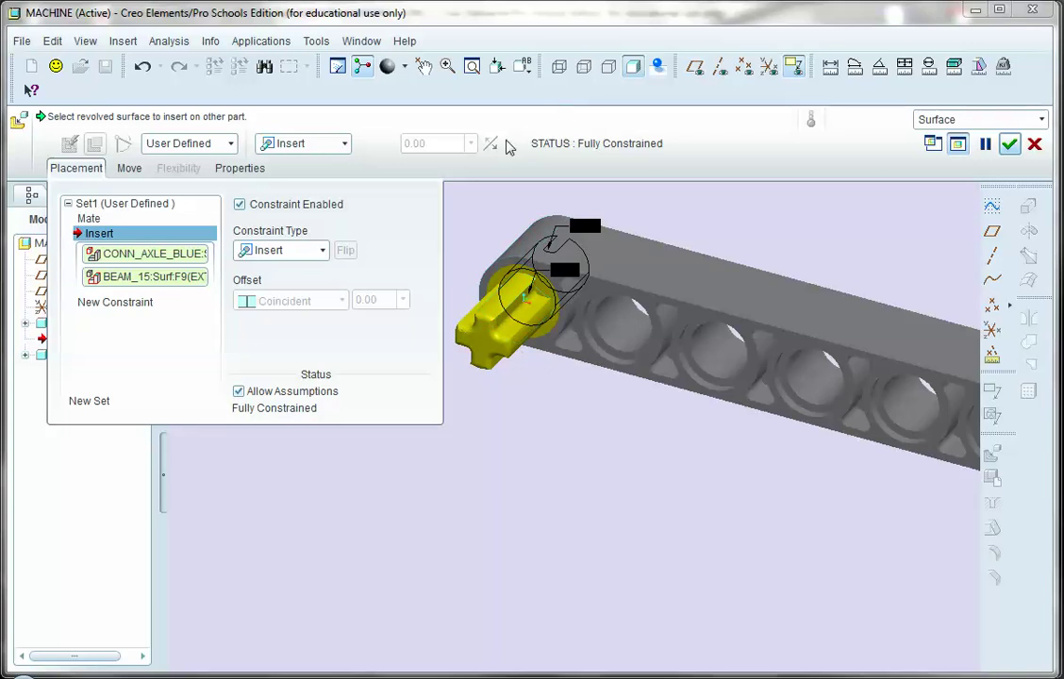
left_click(239, 391)
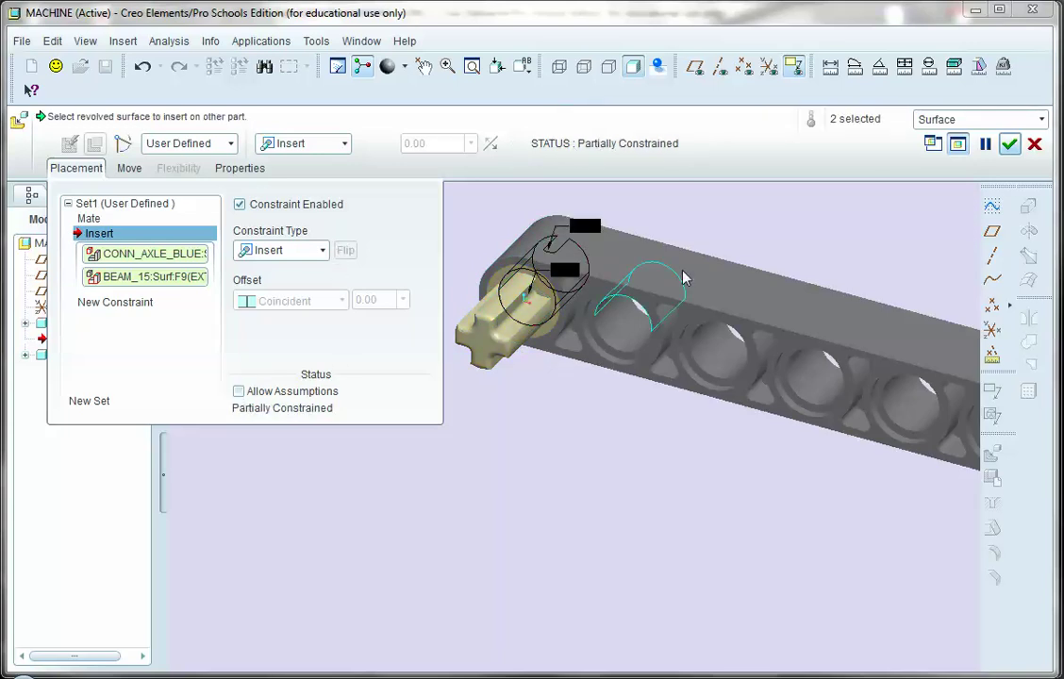
left_click(1009, 143)
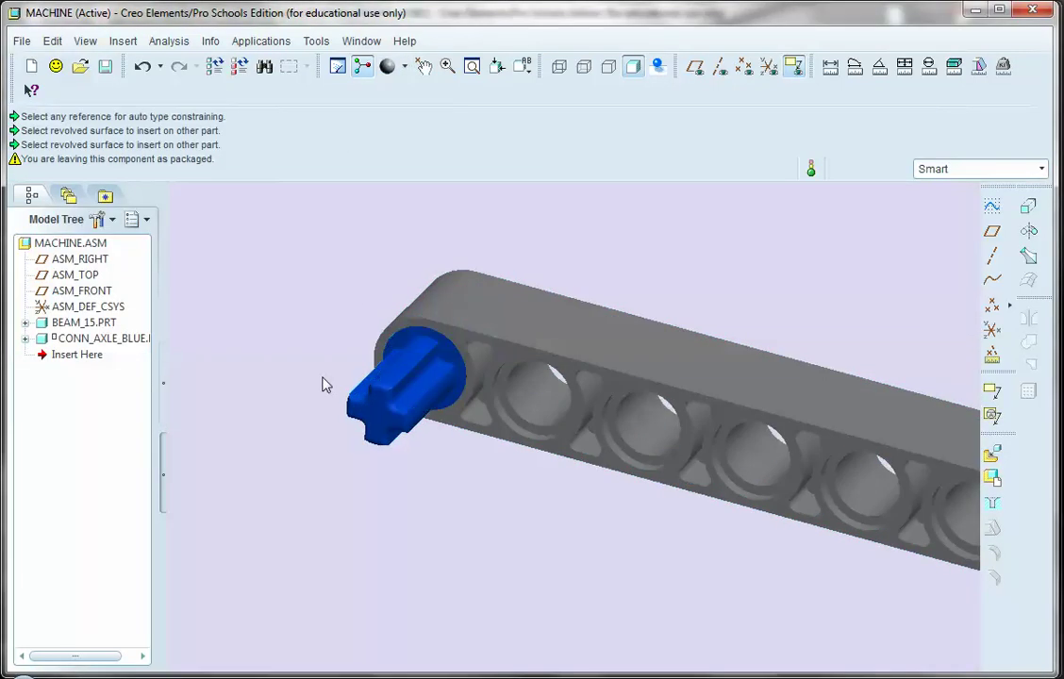
left_click(422, 65)
left_click(384, 387)
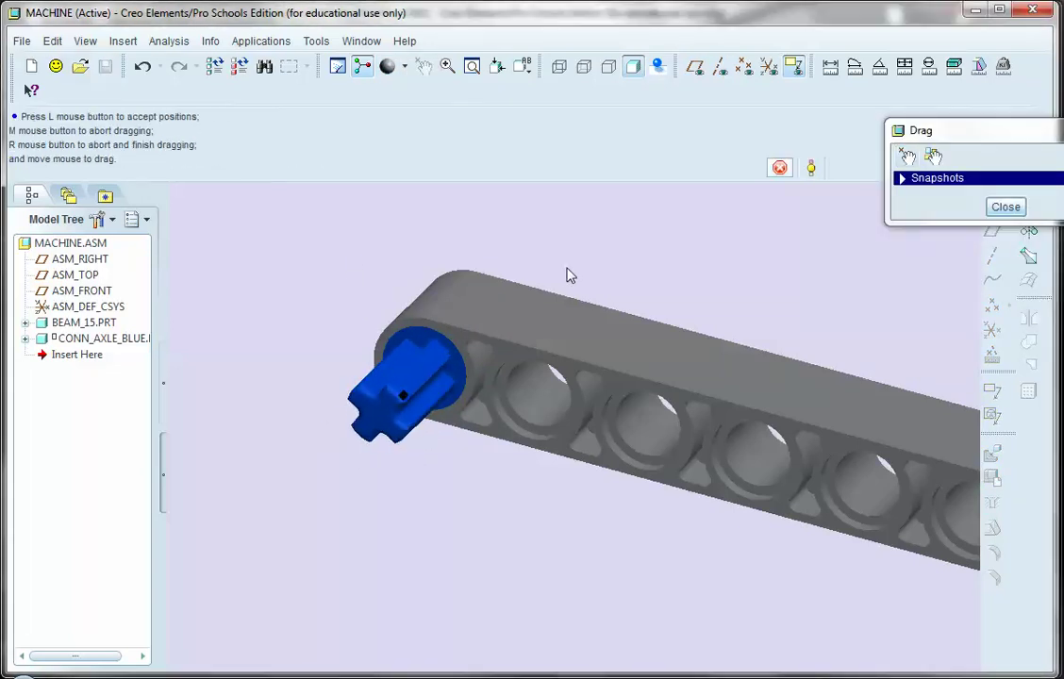
Step: Close the Drag dialog, zoom out, and browse the LEGOParts folder to the gear files
left_click(1006, 206)
scroll(396, 366, "down", 4)
scroll(396, 366, "down", 3)
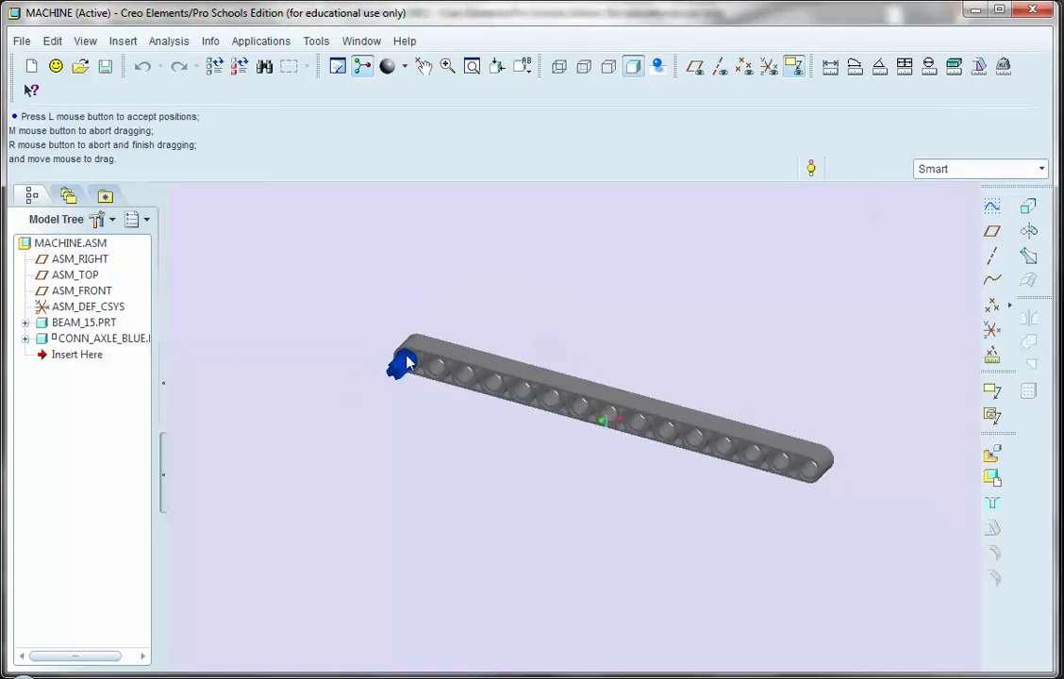
left_click(991, 452)
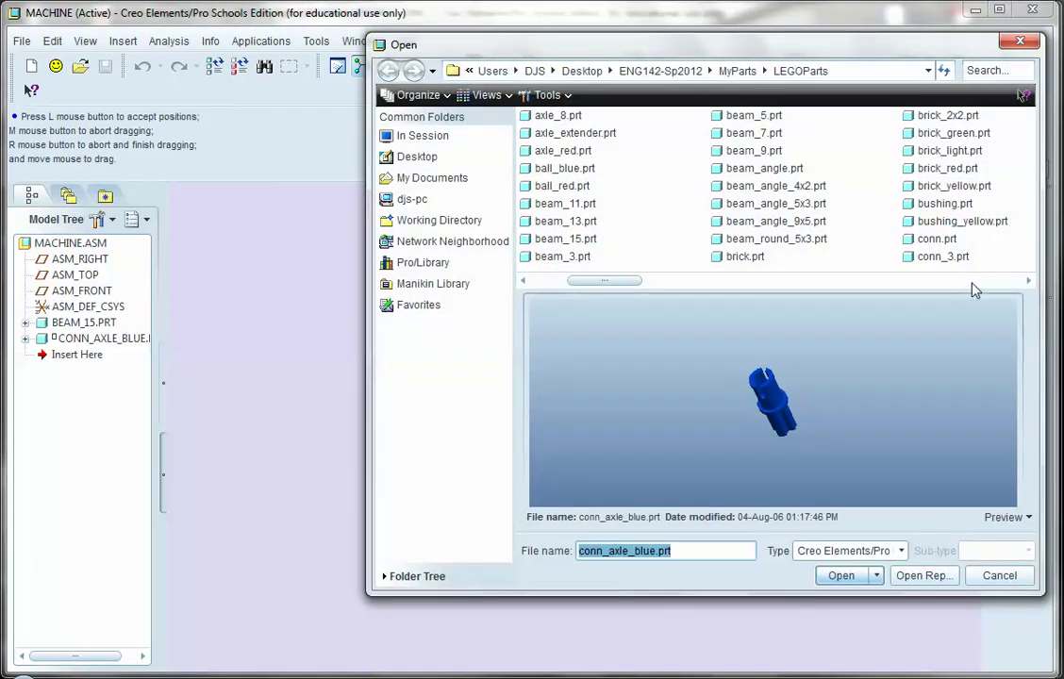
scroll(976, 291, "right", 2)
scroll(975, 291, "right", 2)
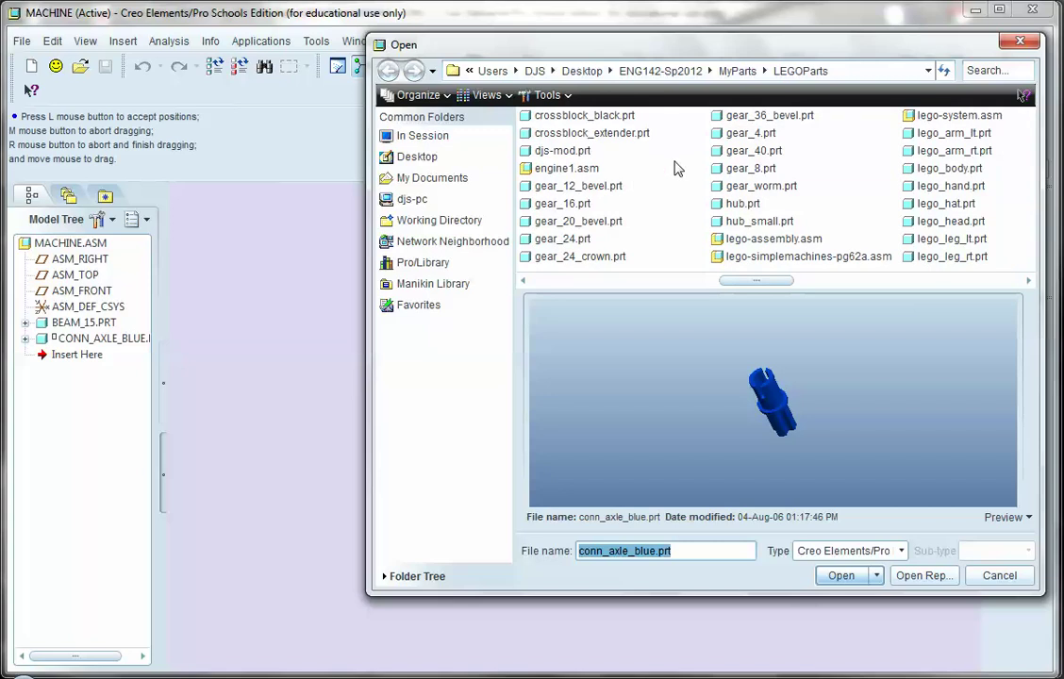
Step: Add gear_40.prt to MACHINE and drop it beside the beam
double_click(751, 151)
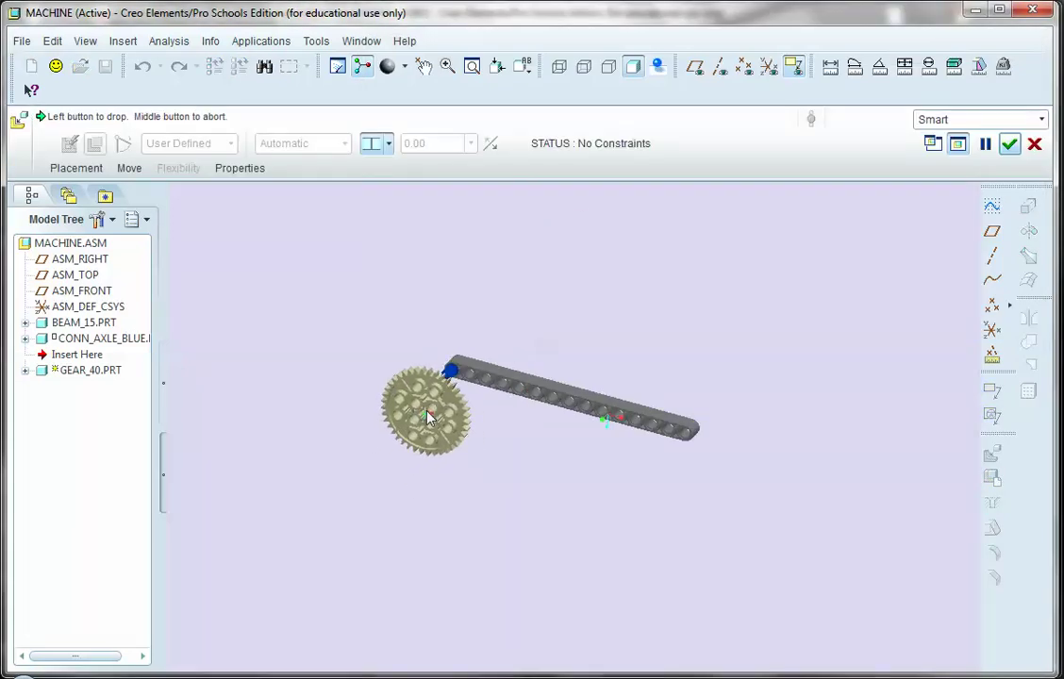
left_click(430, 417)
middle_click_drag(502, 459, 472, 443)
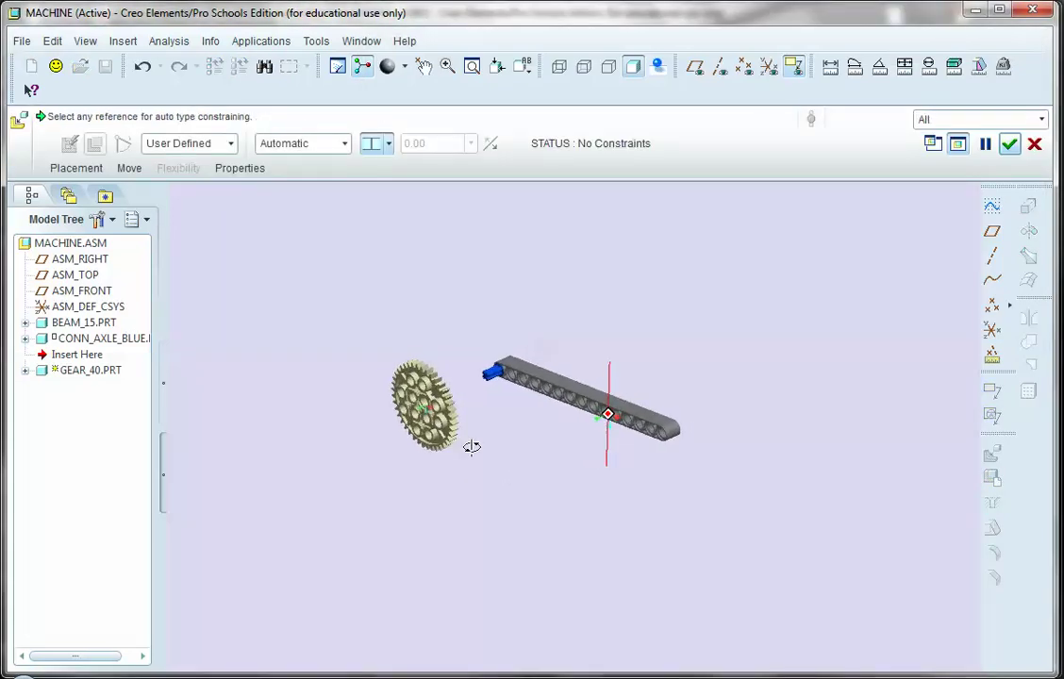
scroll(473, 434, "up", 5)
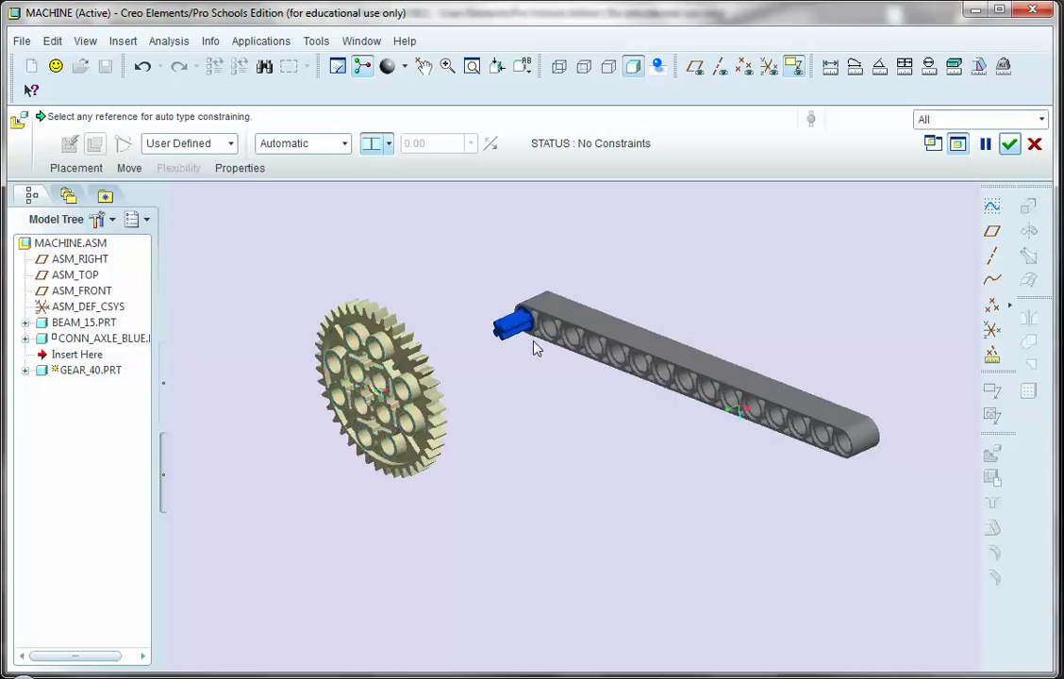
scroll(529, 338, "up", 5)
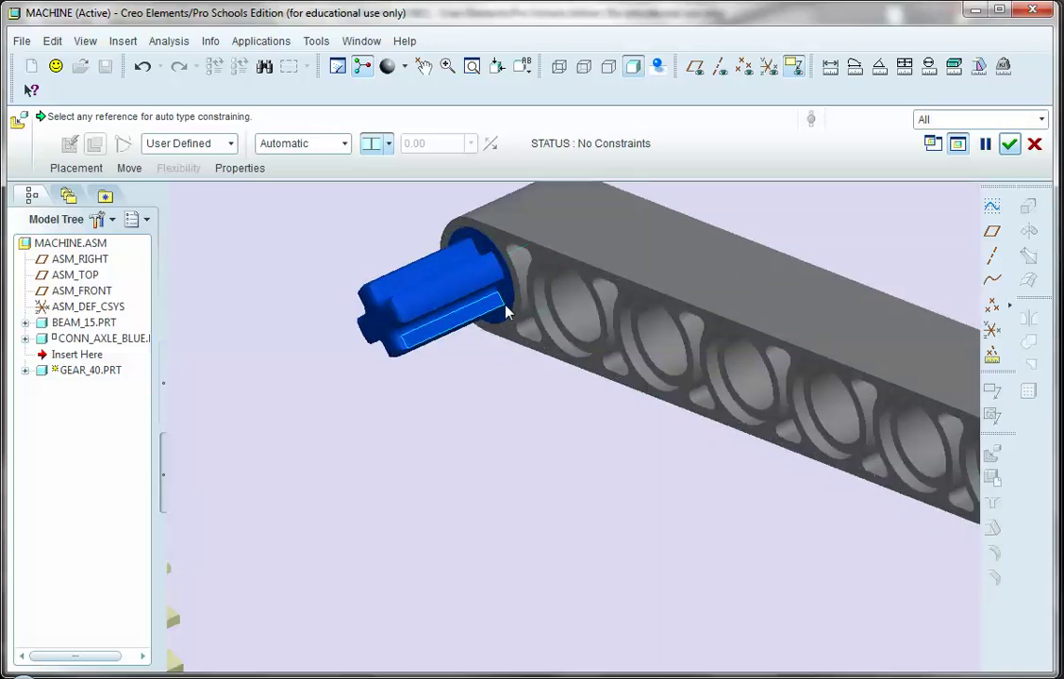
scroll(463, 478, "down", 5)
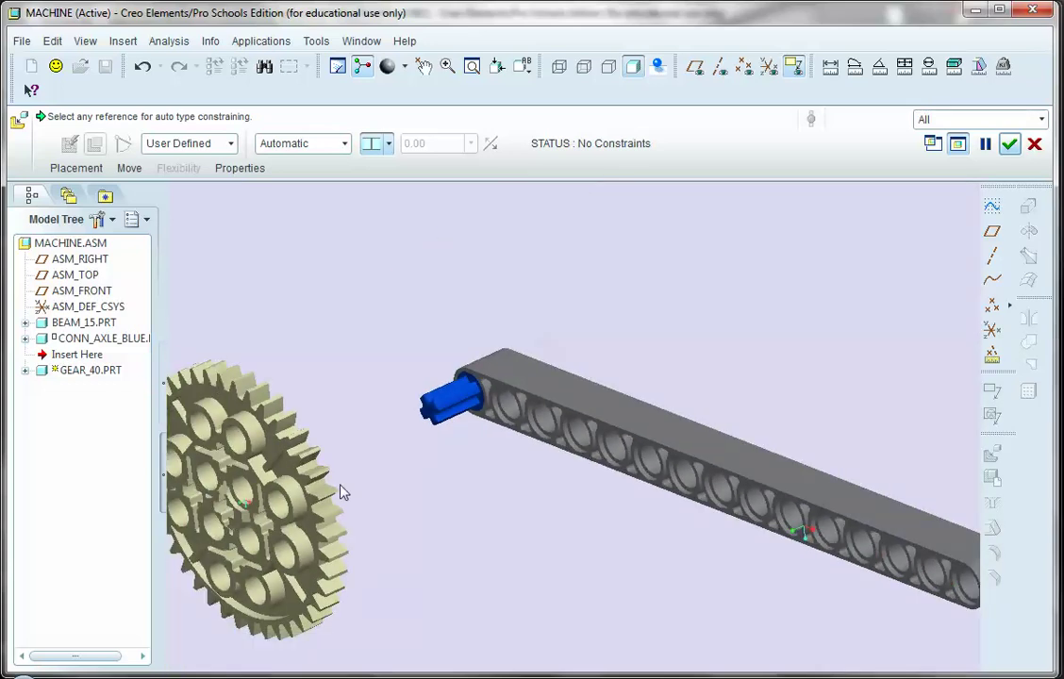
scroll(449, 408, "up", 3)
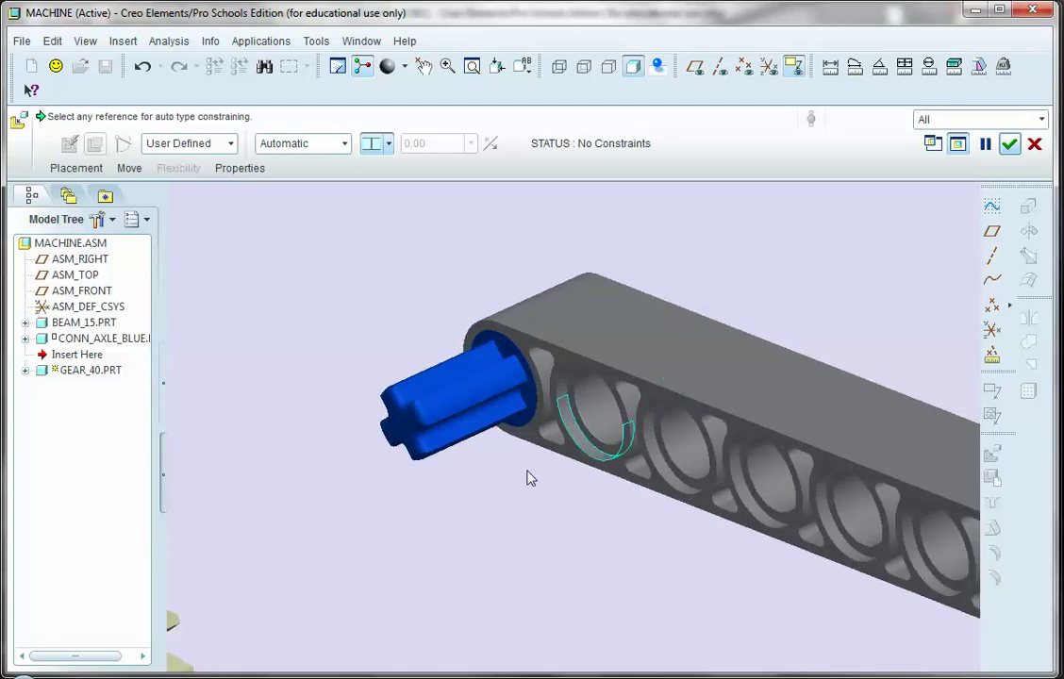
Step: Orbit and zoom around the beam end to inspect the unconstrained gear
mouse_move(477, 481)
middle_mouse_down()
mouse_move(487, 475)
mouse_move(482, 490)
middle_mouse_up()
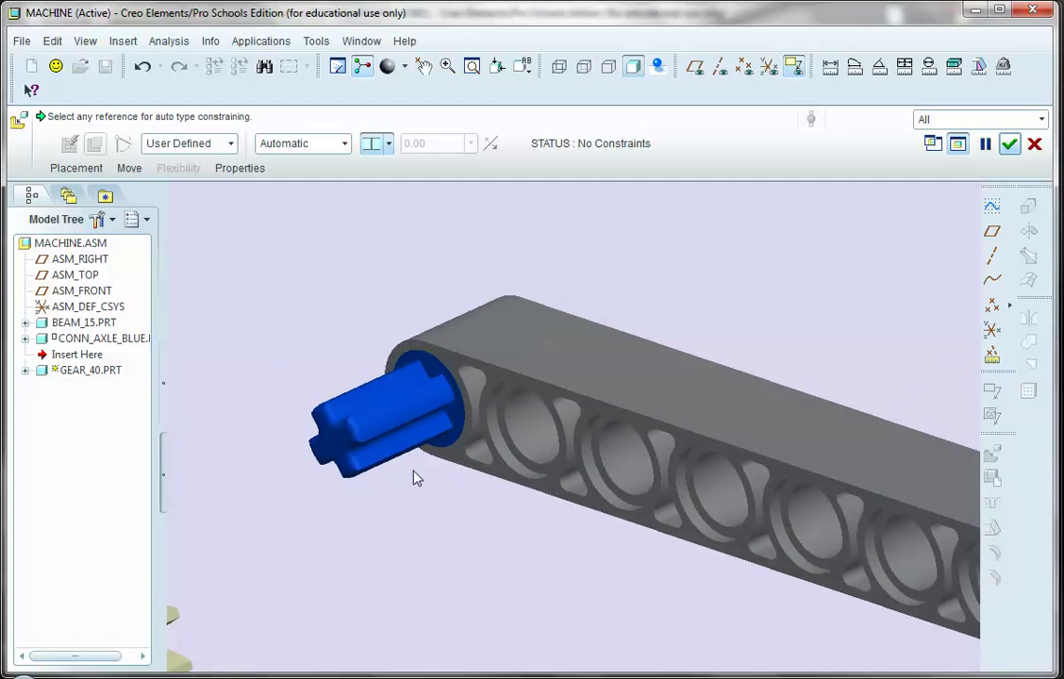
scroll(414, 472, "up", 5)
scroll(186, 500, "down", 3)
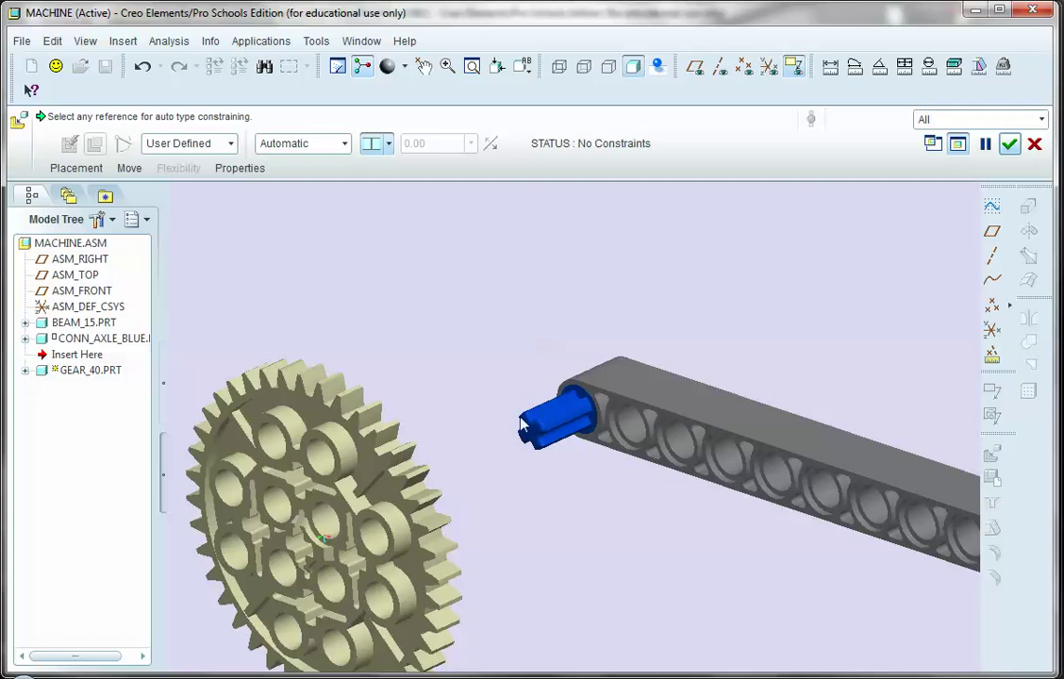
scroll(604, 441, "up", 2)
scroll(563, 452, "down", 1)
scroll(561, 451, "down", 1)
scroll(561, 451, "up", 1)
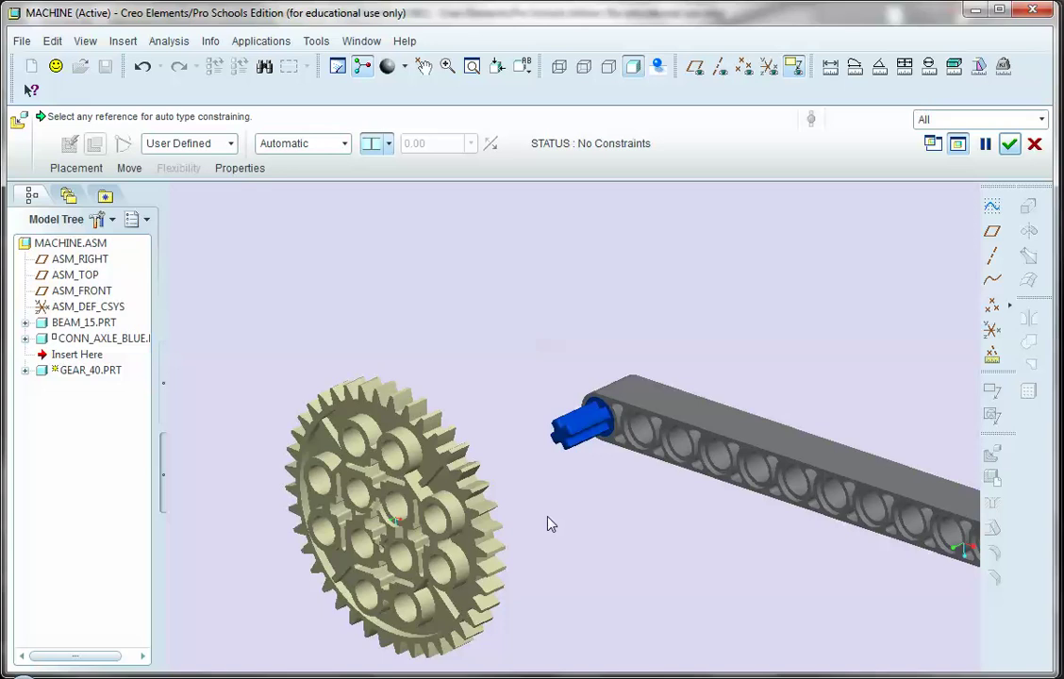
scroll(551, 514, "up", 1)
scroll(463, 599, "down", 3)
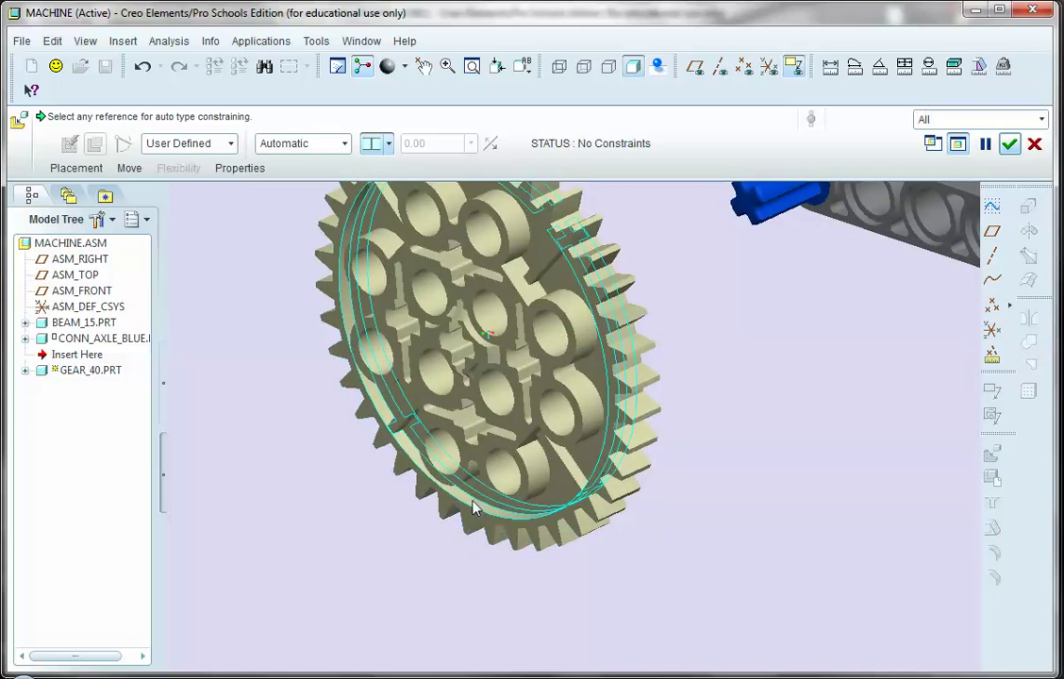
Step: Insert the gear's rim surface onto the blue axle's cylindrical surface
left_click(474, 510)
scroll(505, 553, "up", 3)
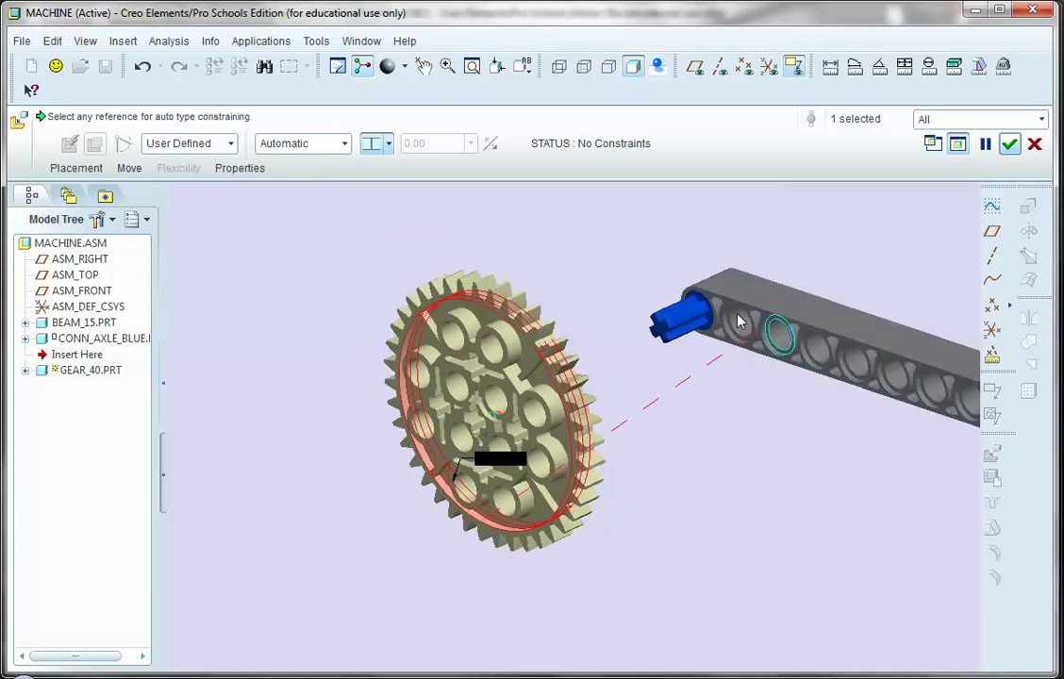
scroll(693, 318, "down", 4)
scroll(693, 318, "down", 2)
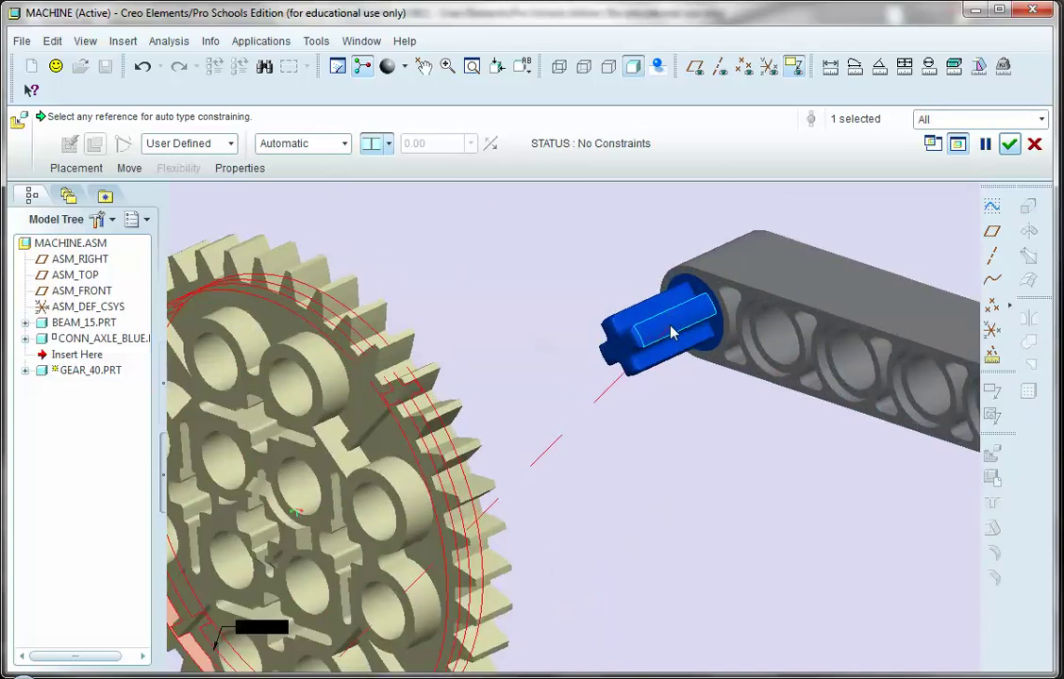
left_click(673, 330)
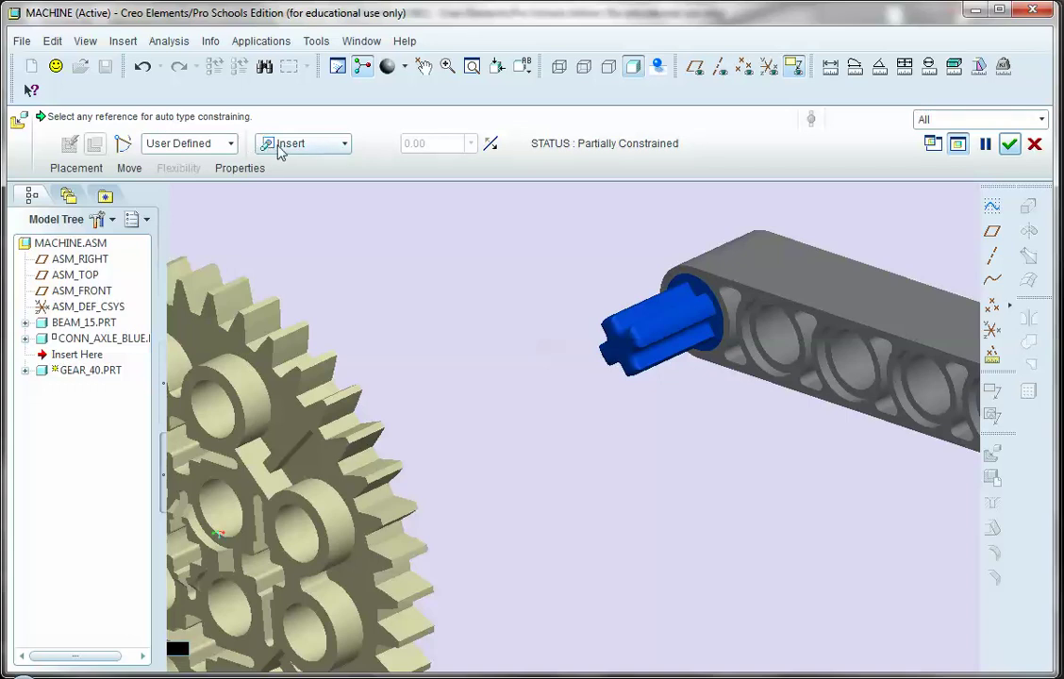
middle_click_drag(537, 311, 672, 357)
scroll(579, 366, "up", 5)
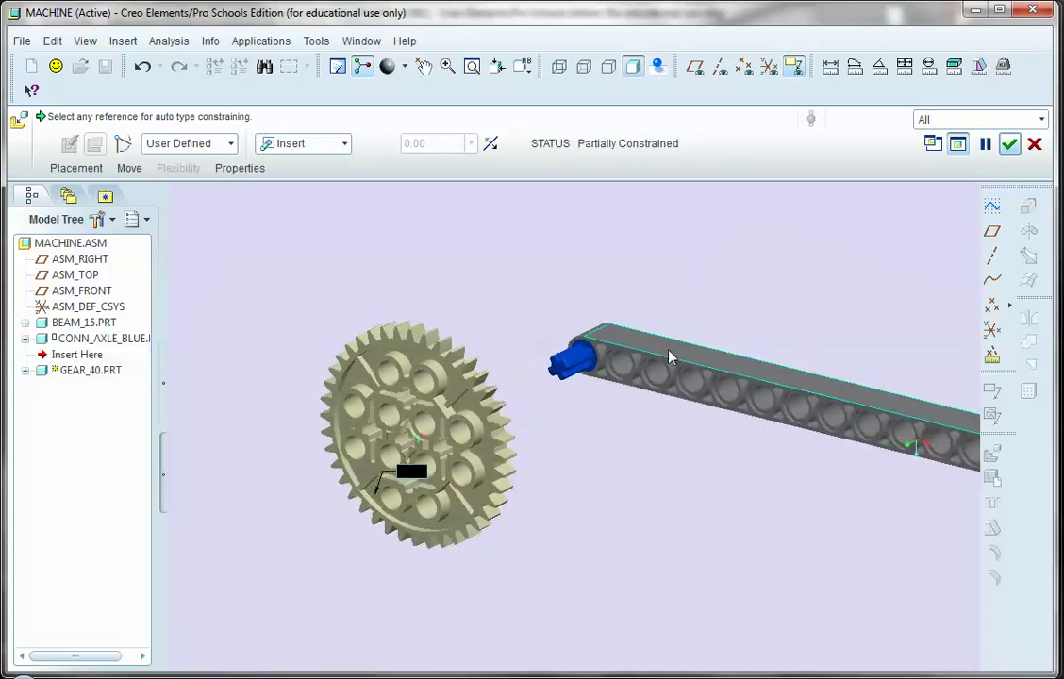
Step: With the filter set to Edges, align a blue axle edge with a GEAR_40 edge
left_click(1000, 120)
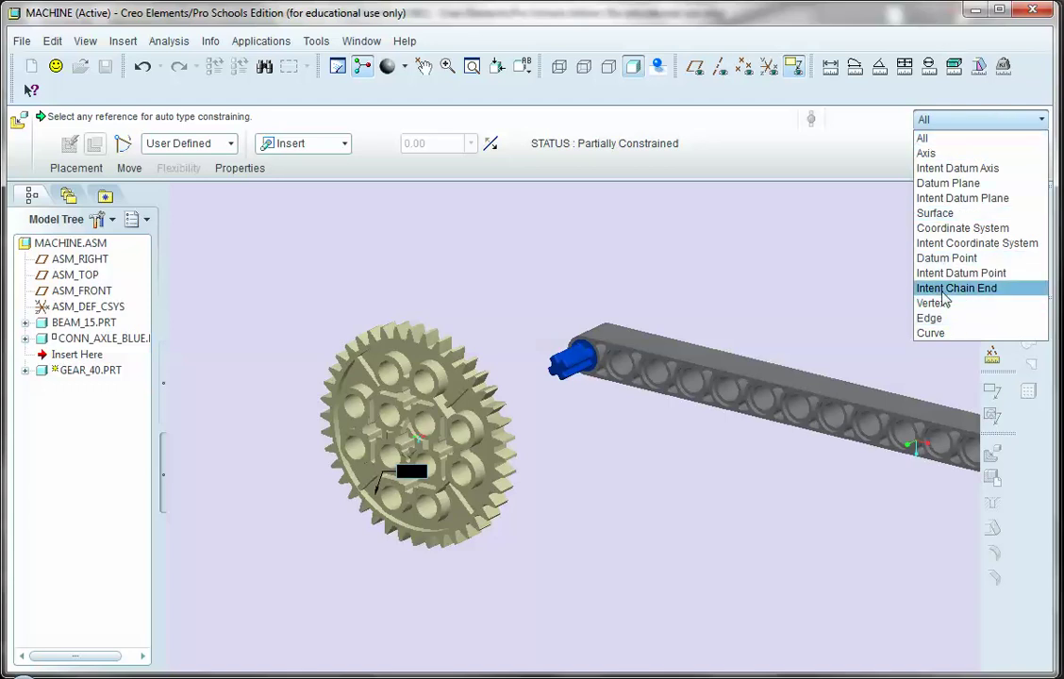
left_click(932, 319)
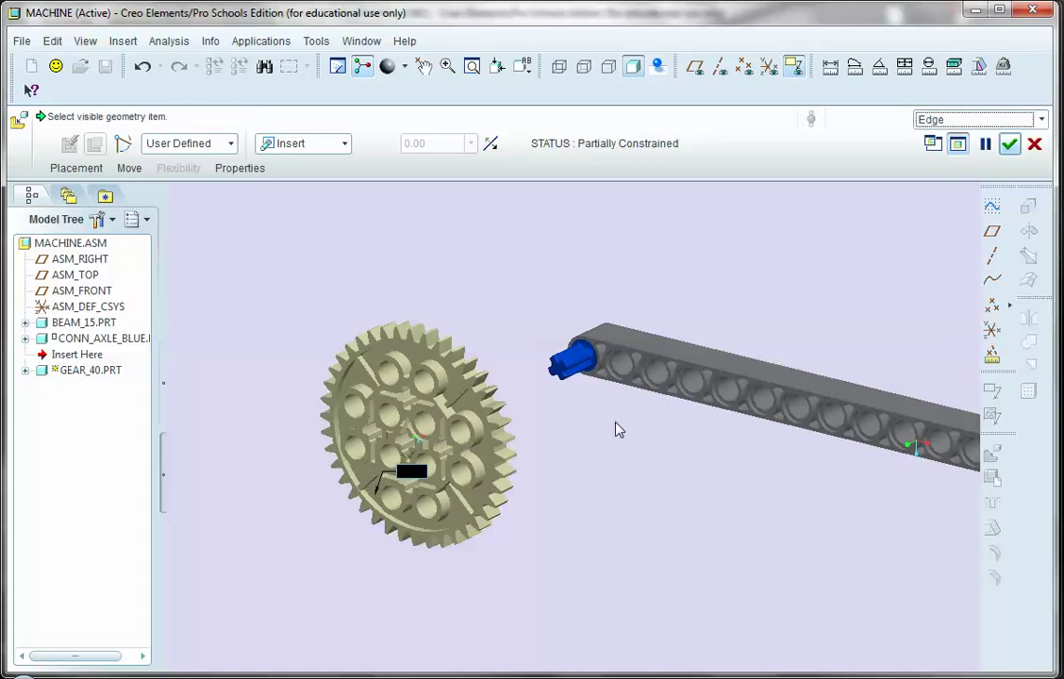
scroll(616, 427, "up", 5)
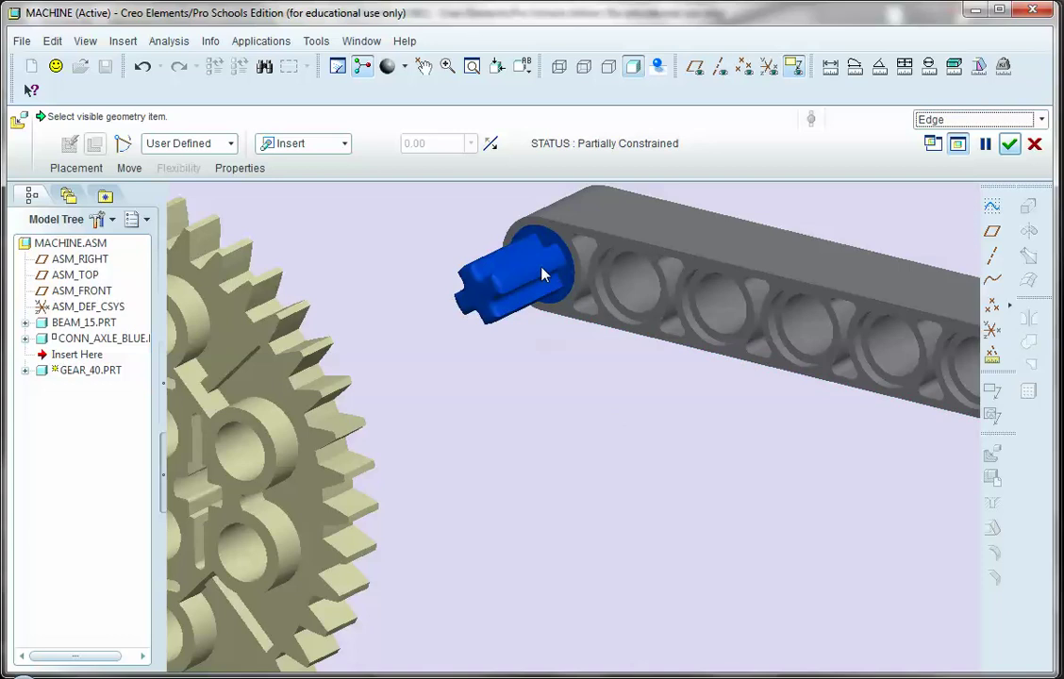
scroll(474, 240, "up", 5)
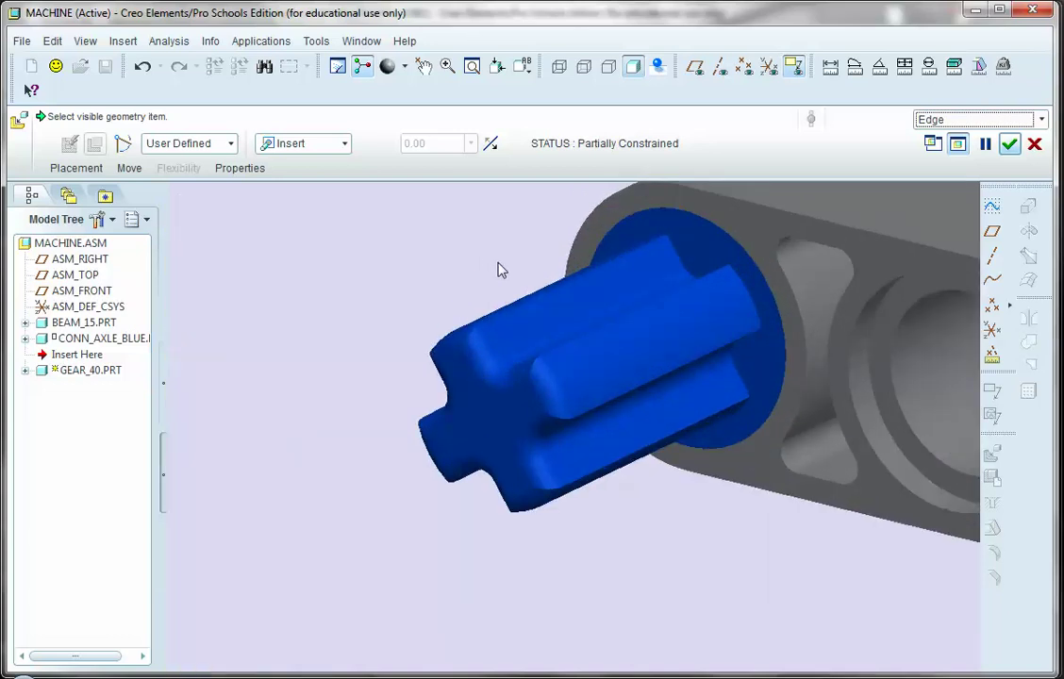
left_click(521, 309)
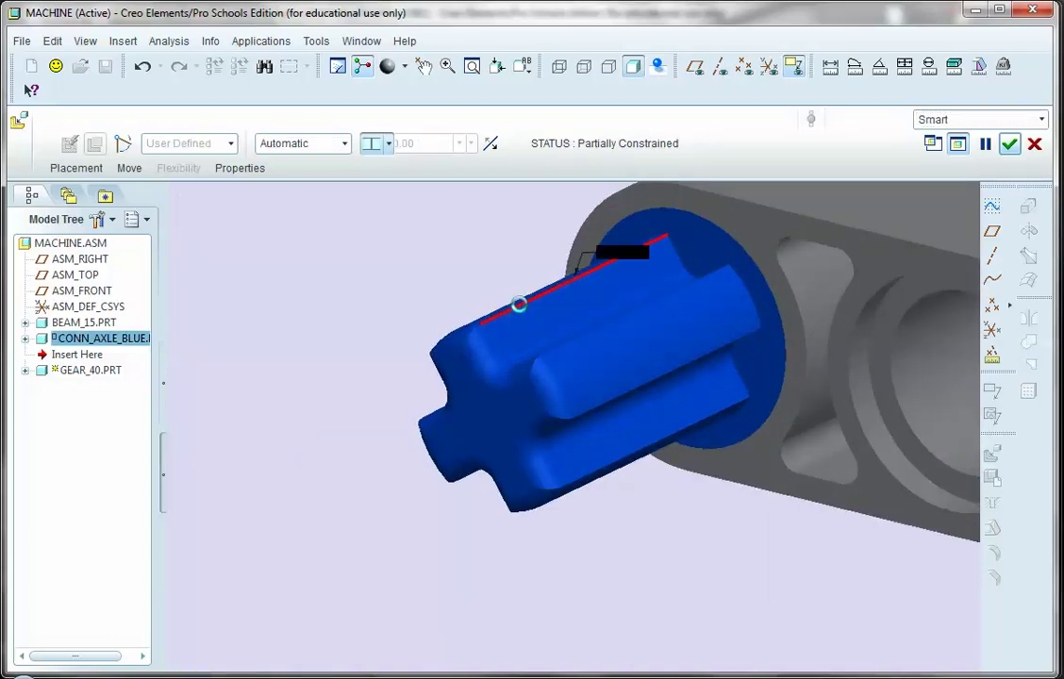
scroll(601, 343, "down", 3)
scroll(604, 341, "down", 4)
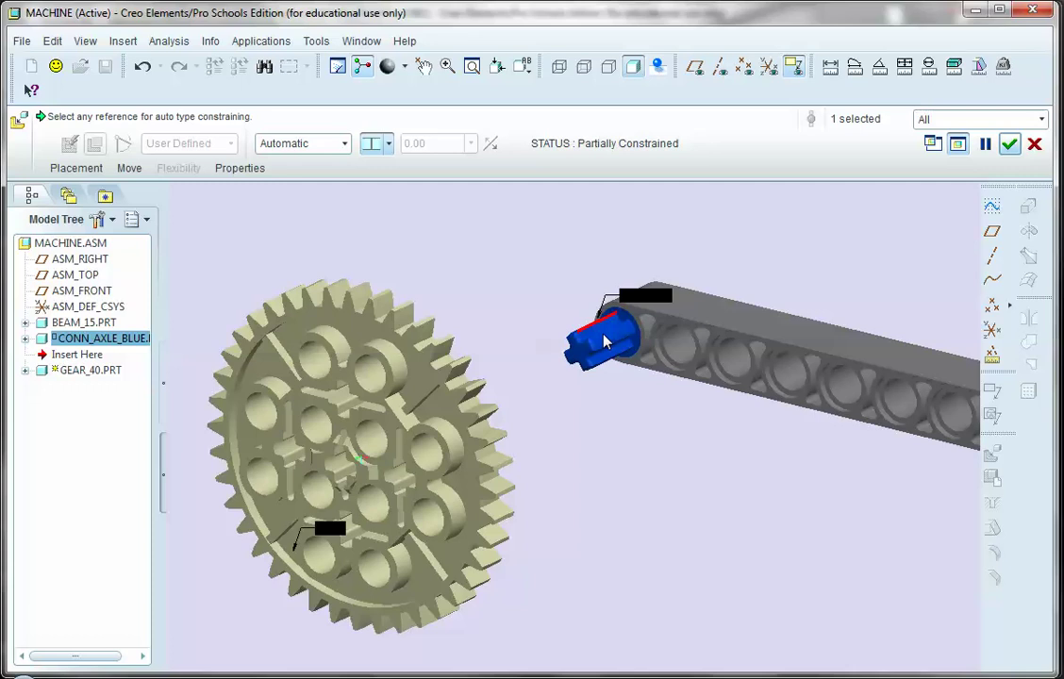
middle_click_drag(540, 432, 603, 412)
scroll(672, 285, "up", 8)
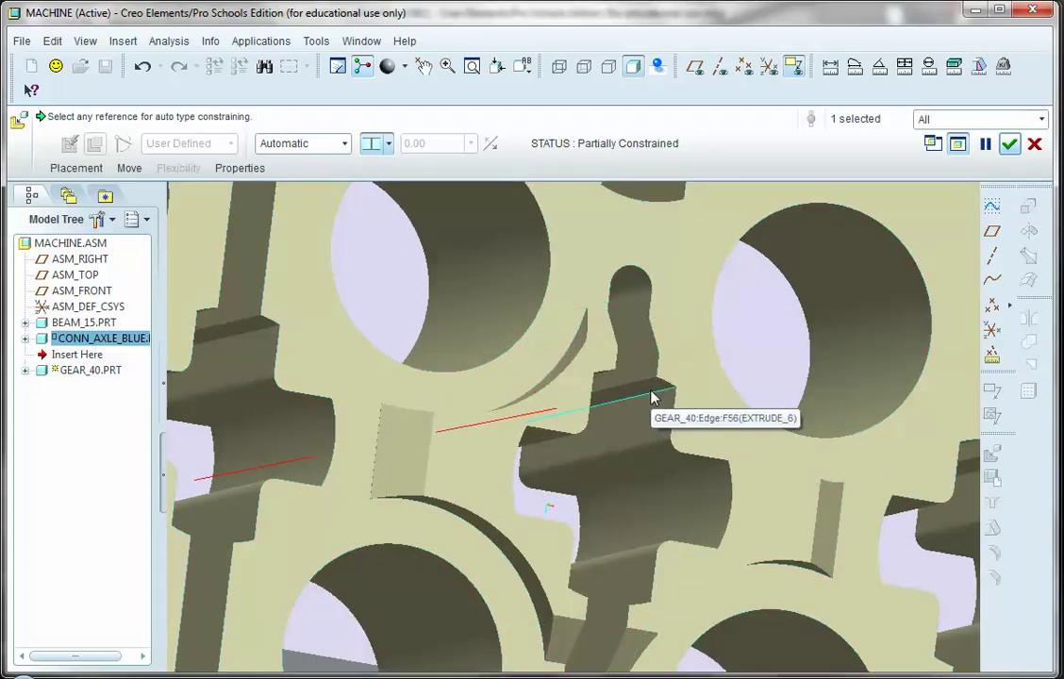
left_click(654, 396)
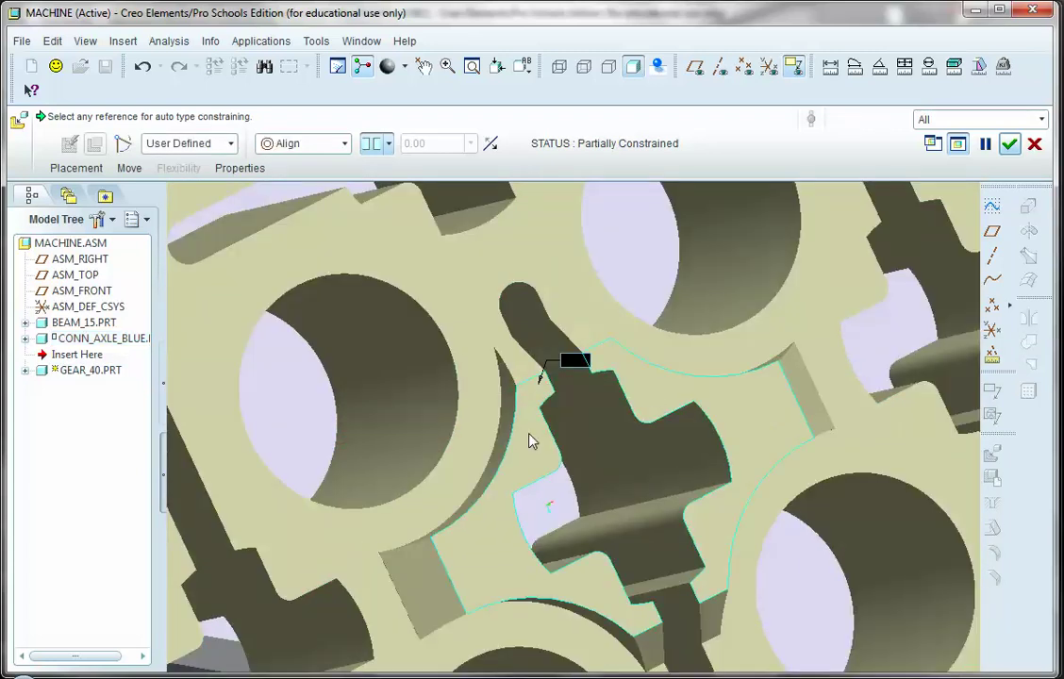
Step: Orbit to see the gear edge-on and pick its flat face as the next reference
scroll(532, 429, "down", 8)
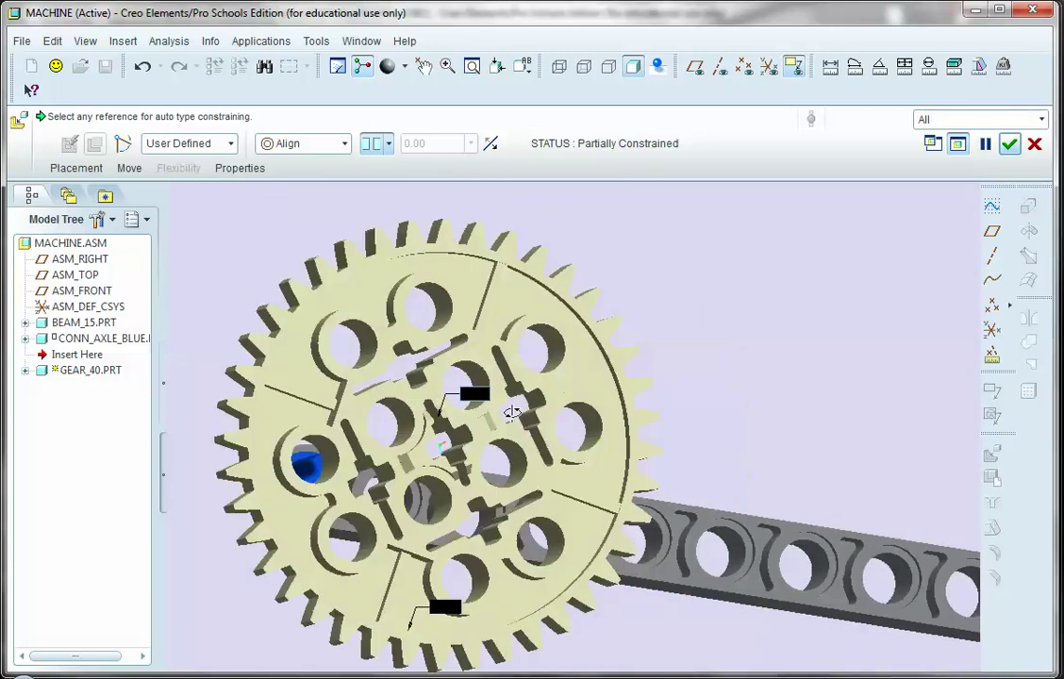
middle_click_drag(507, 412, 502, 417)
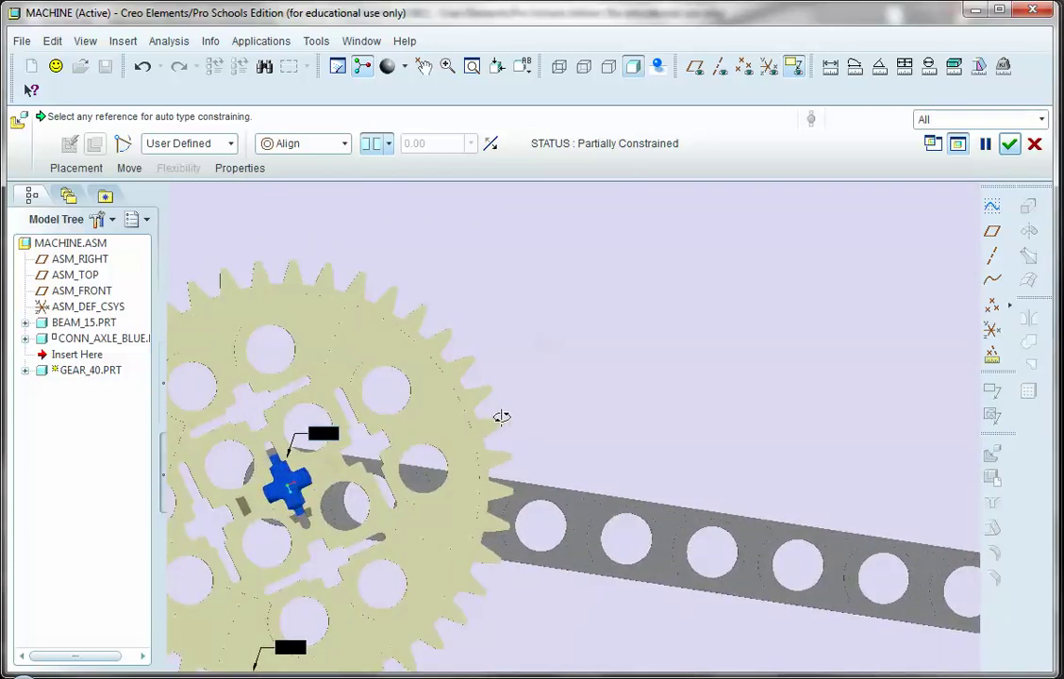
scroll(432, 471, "up", 3)
scroll(337, 486, "down", 5)
scroll(336, 486, "up", 4)
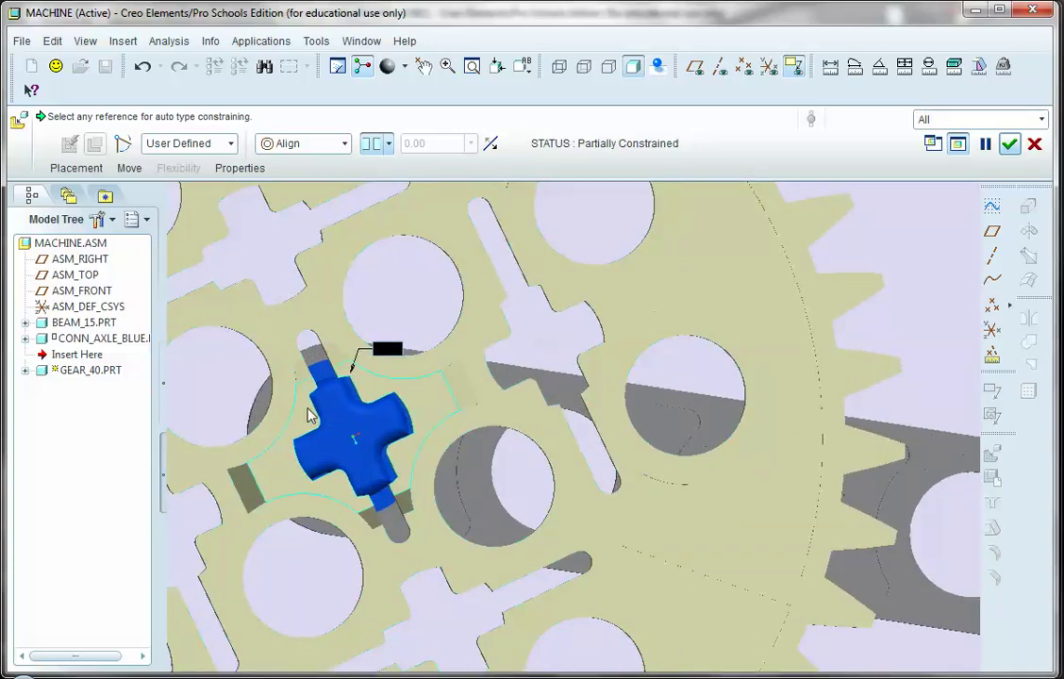
scroll(432, 450, "down", 5)
middle_click_drag(430, 450, 473, 435)
scroll(695, 361, "up", 5)
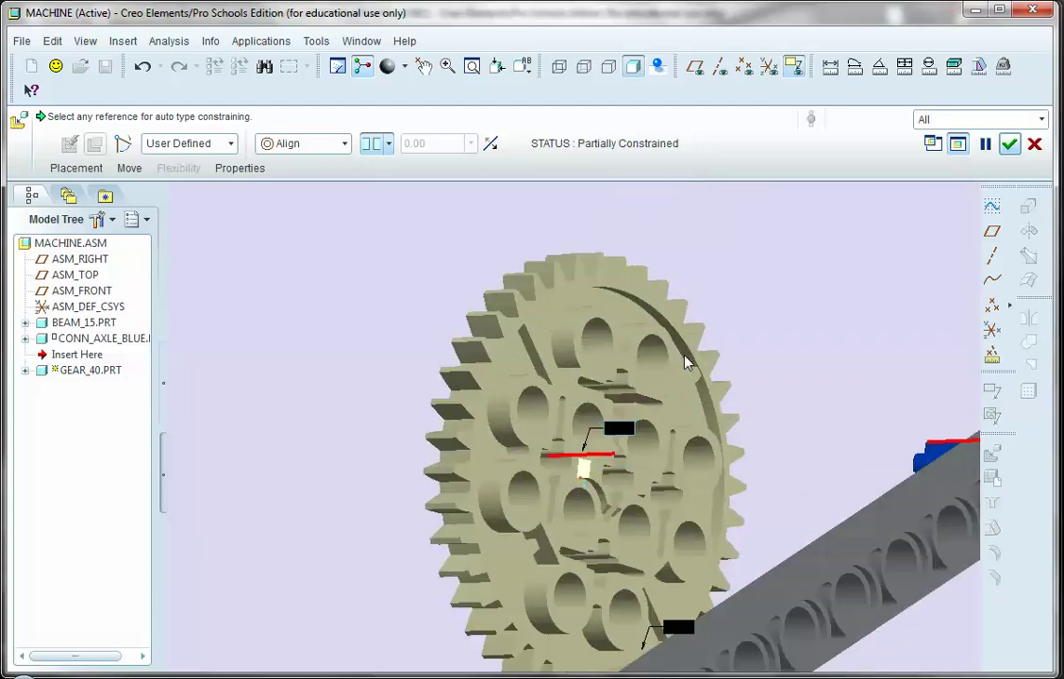
left_click(642, 480)
Step: Mate the gear face to the axle's collar with a Coincident, zero offset
scroll(373, 463, "down", 3)
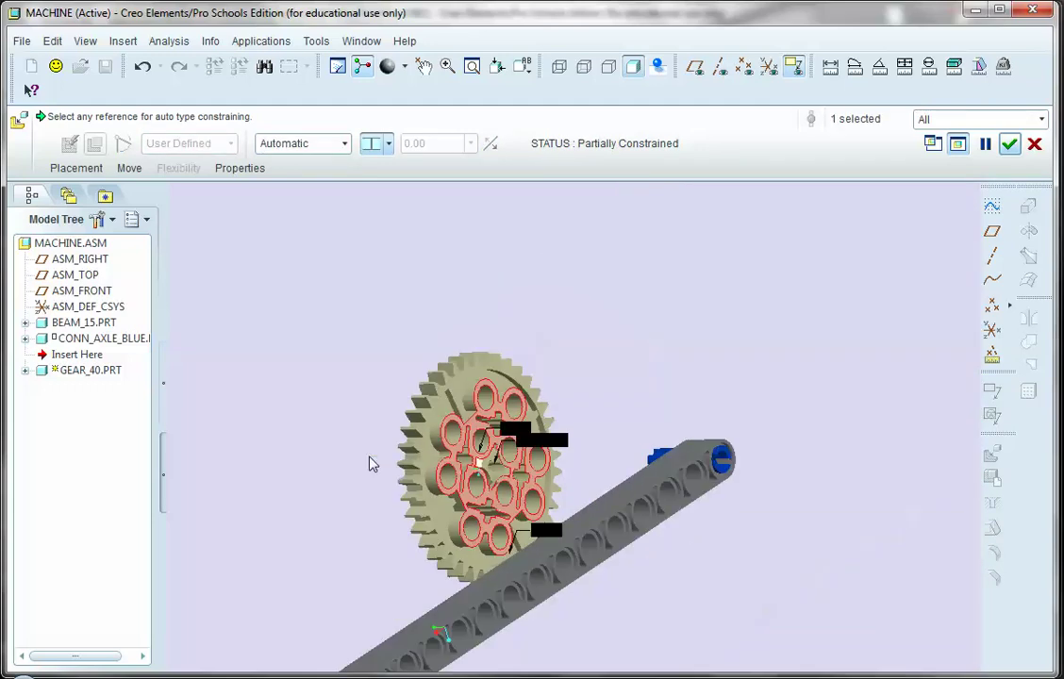
middle_click_drag(373, 463, 567, 460)
scroll(567, 460, "up", 8)
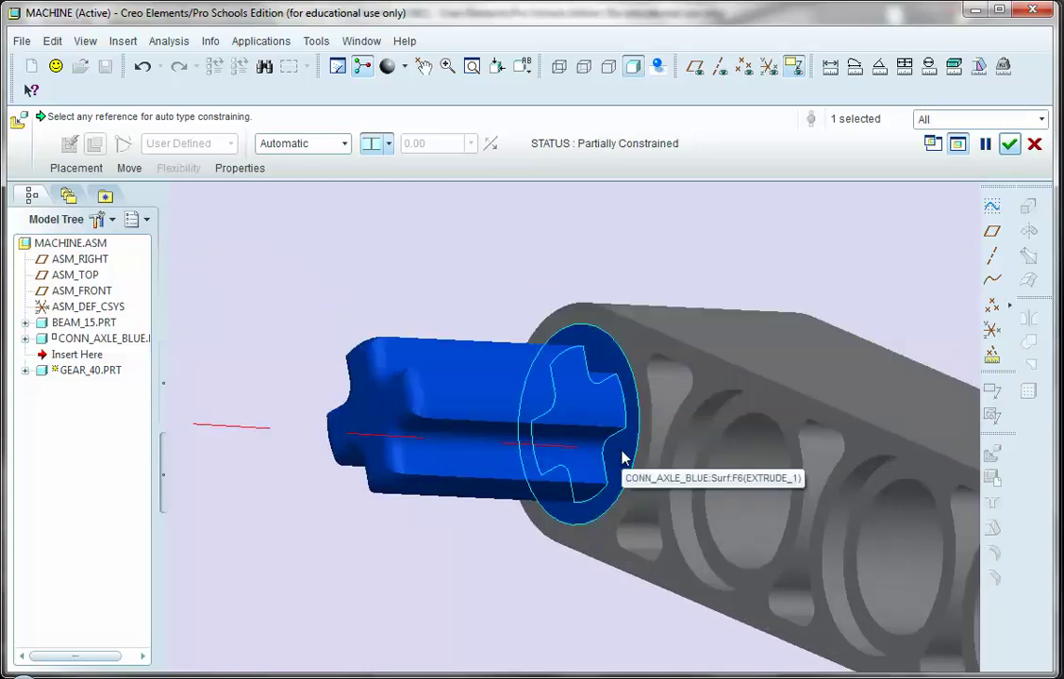
left_click(621, 457)
scroll(622, 457, "down", 8)
middle_click_drag(621, 458, 429, 340)
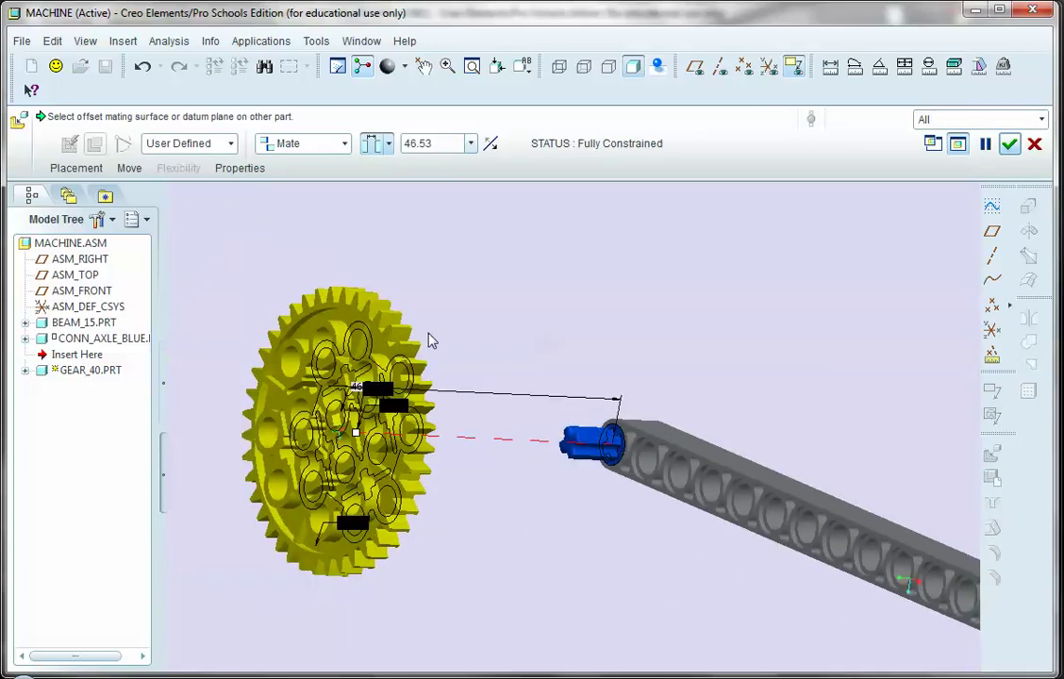
left_click(388, 143)
left_click(374, 169)
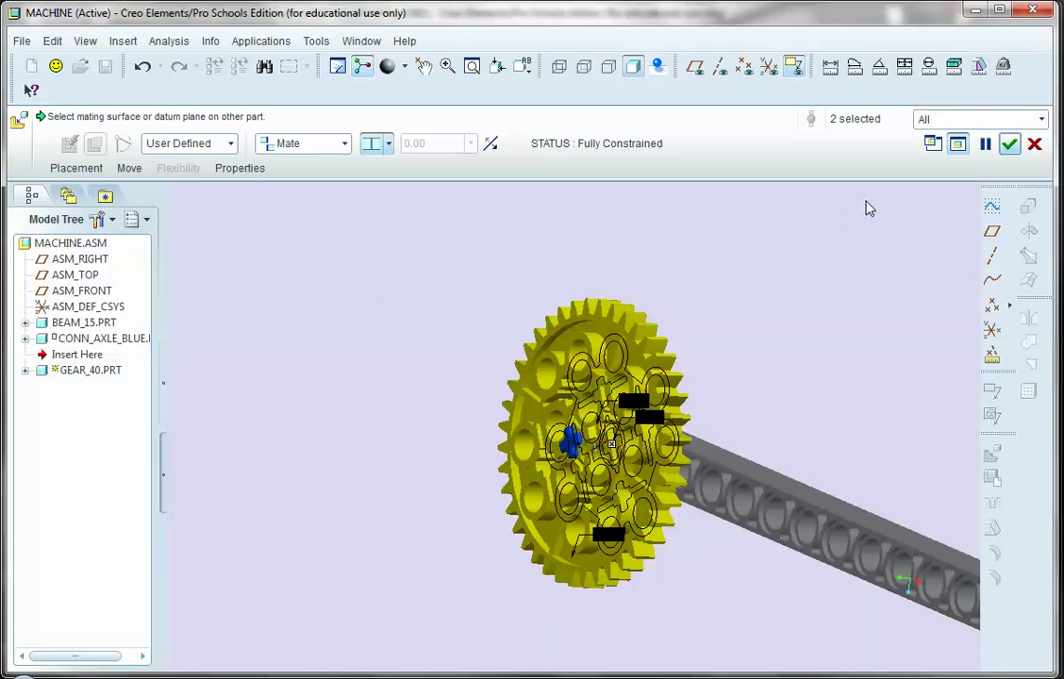
Step: Accept GEAR_40's placement, orbit to view it face-on, and open the LEGOParts browser for another part
left_click(1009, 143)
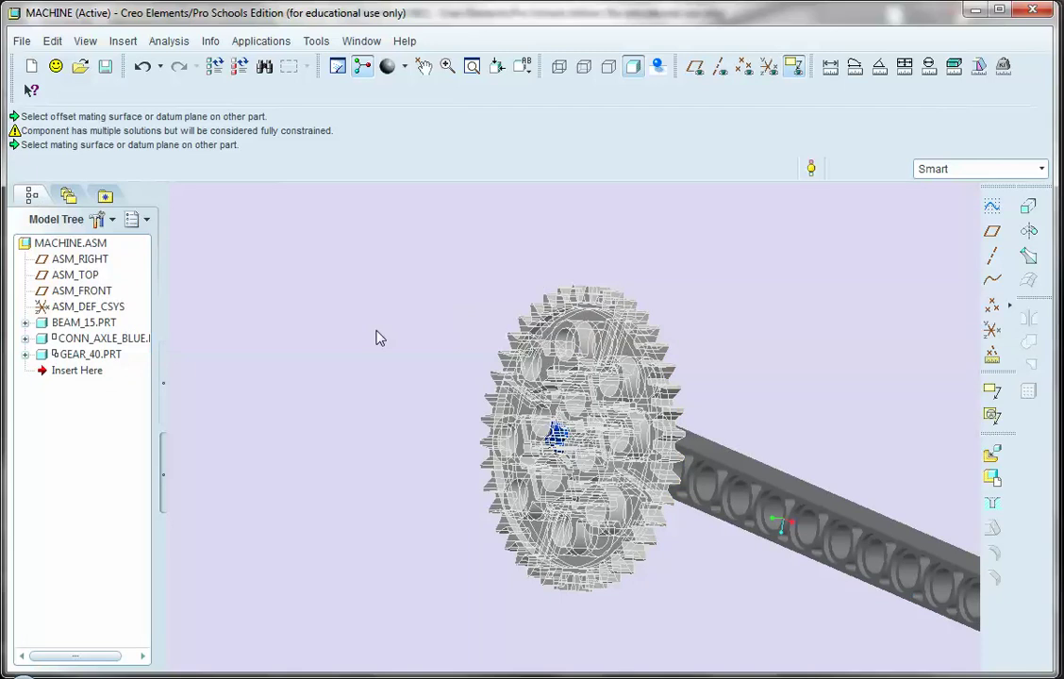
mouse_move(350, 447)
middle_mouse_down()
mouse_move(380, 435)
mouse_move(85, 403)
middle_mouse_up()
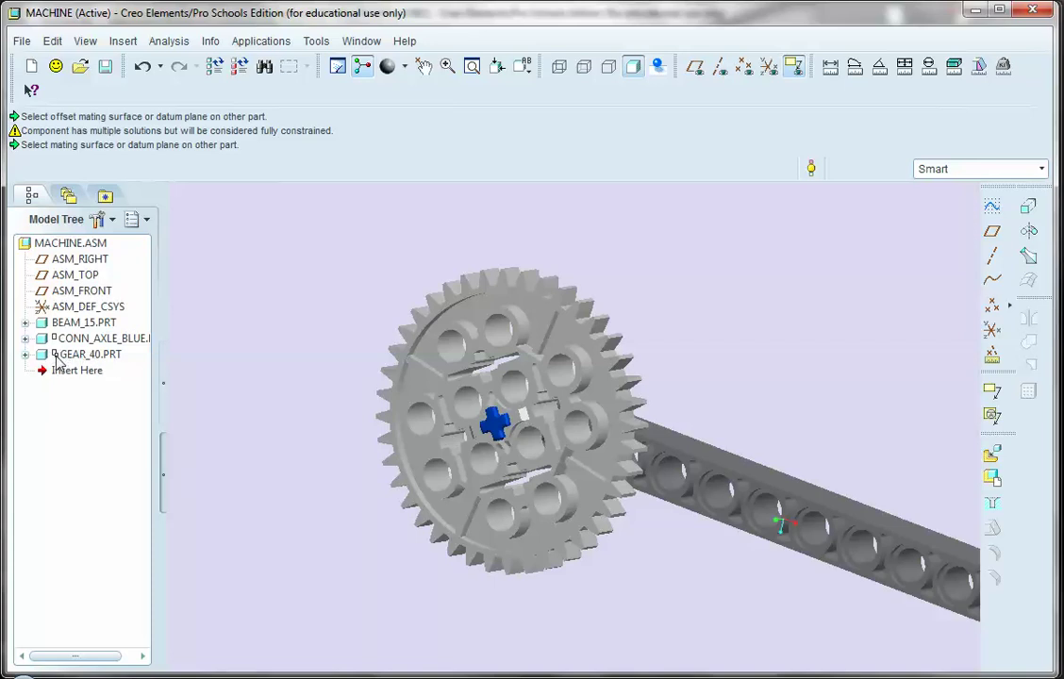
scroll(351, 404, "down", 3)
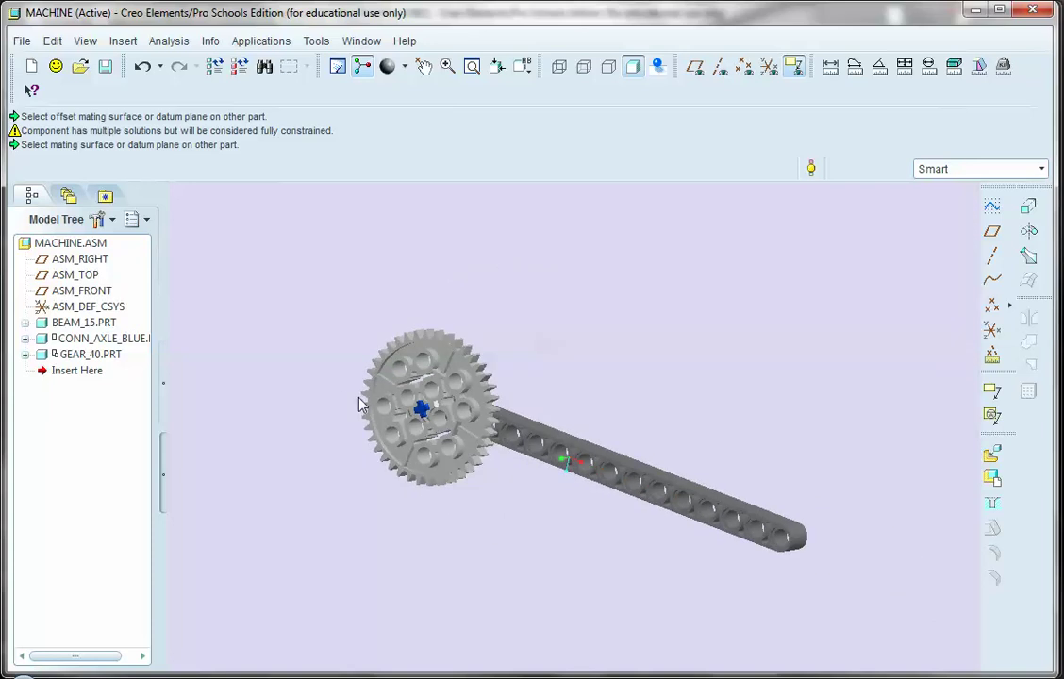
middle_click_drag(359, 405, 418, 417)
scroll(418, 418, "down", 2)
scroll(602, 558, "up", 1)
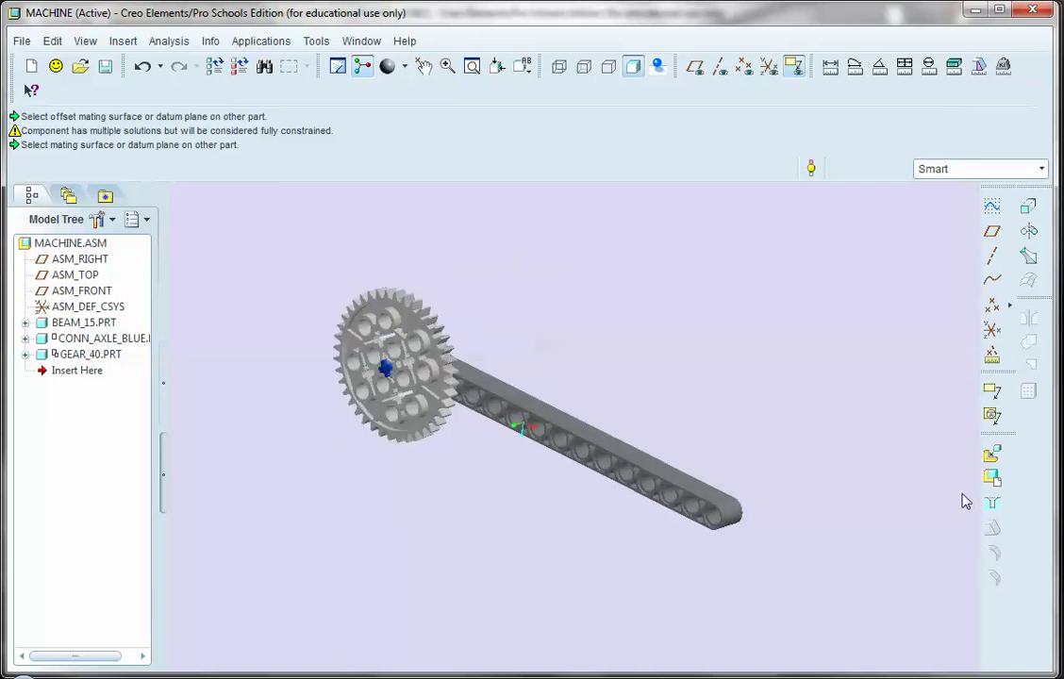
left_click(992, 455)
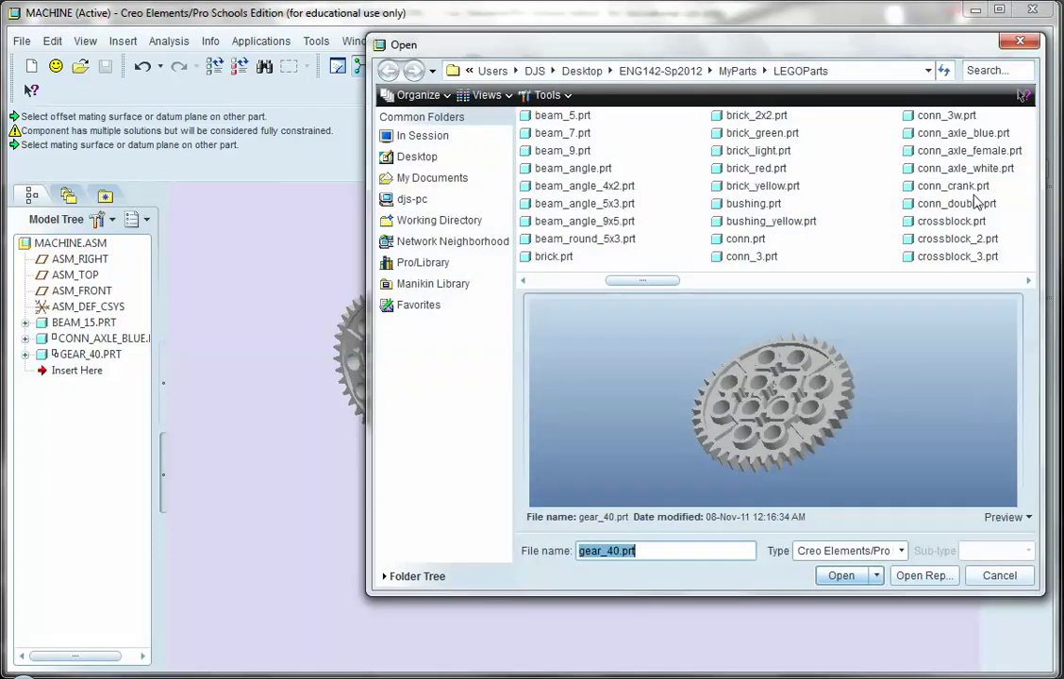
Step: Load crossblock_extender.prt into MACHINE.ASM and drop it beside the gear
left_click(1029, 281)
left_click(976, 133)
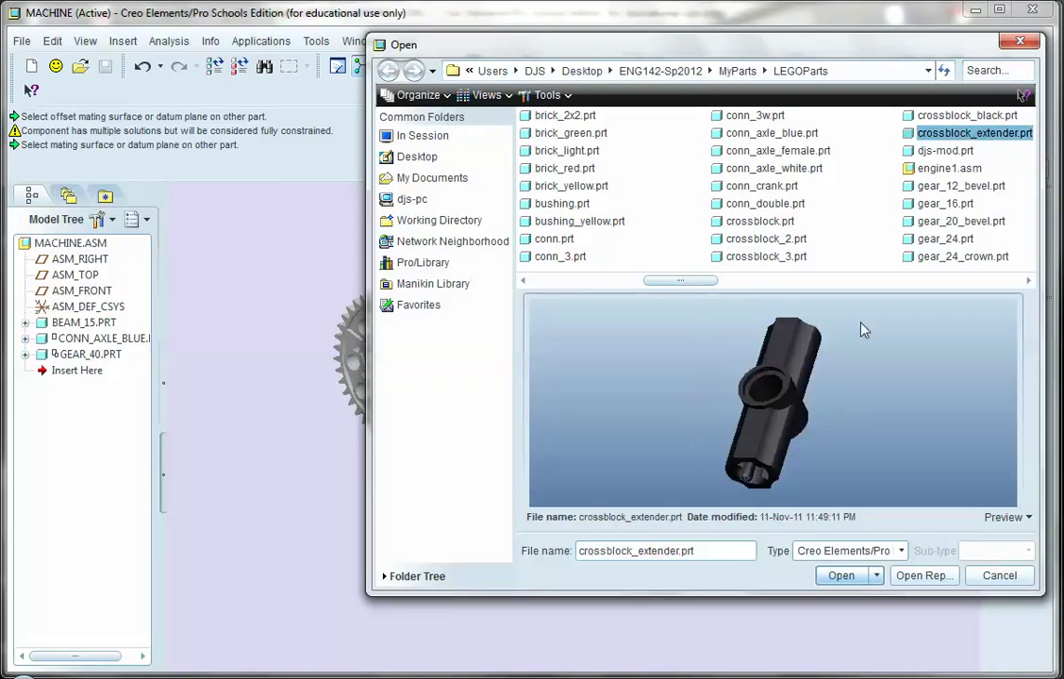
left_click(842, 575)
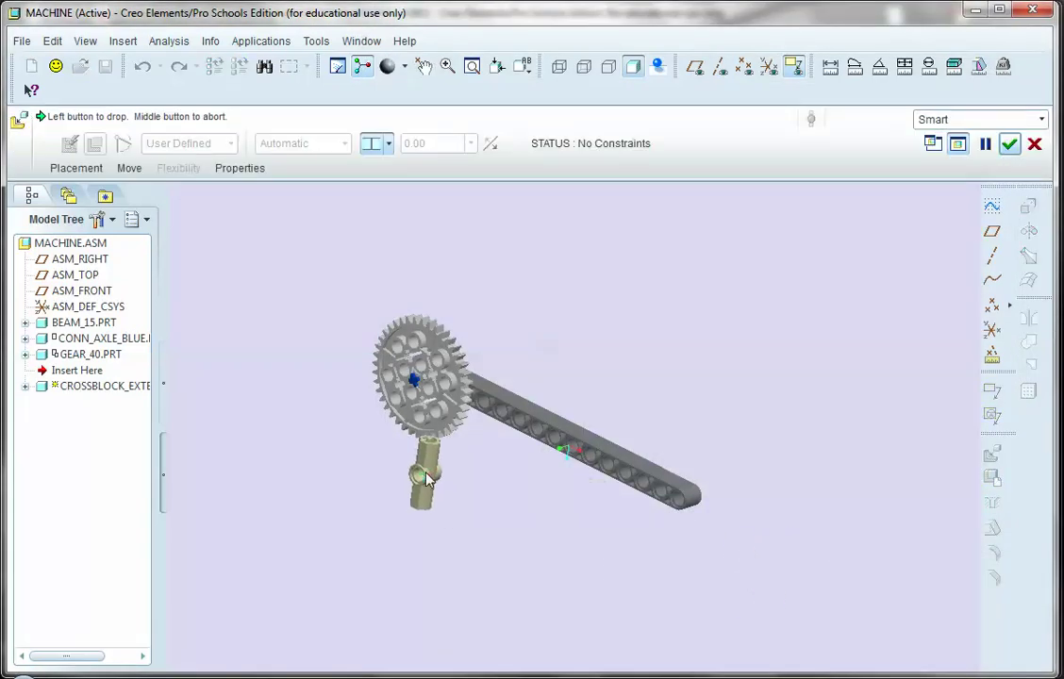
left_click(439, 490)
scroll(440, 490, "down", 3)
Step: Insert the crossblock's round hole into one of the gear's holes
left_click(408, 447)
scroll(451, 527, "up", 3)
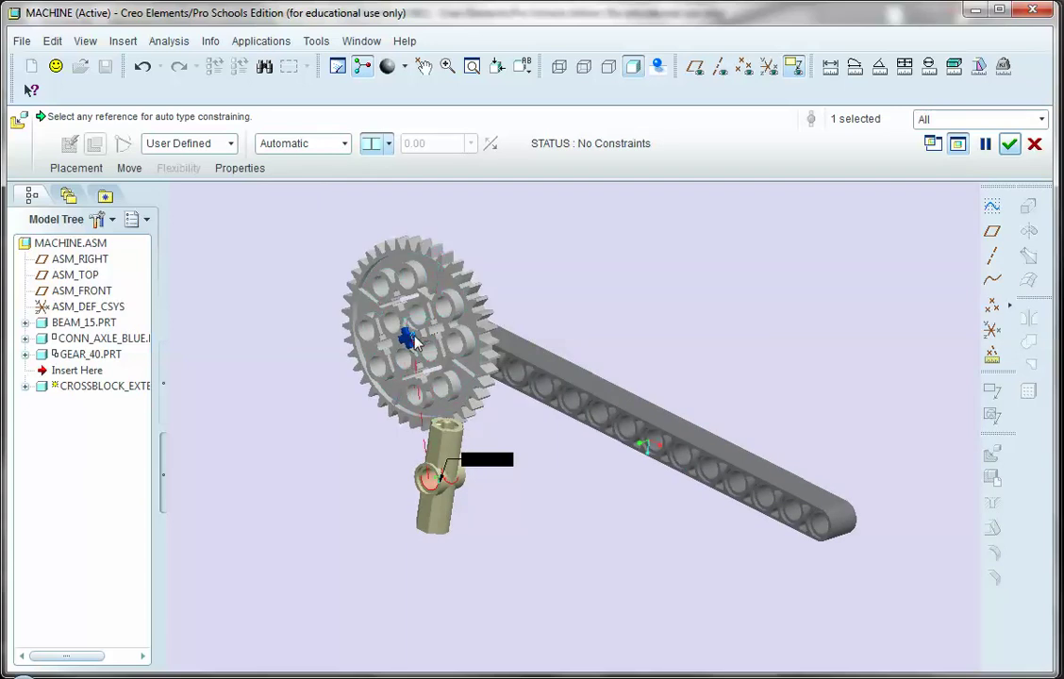
scroll(428, 335, "down", 3)
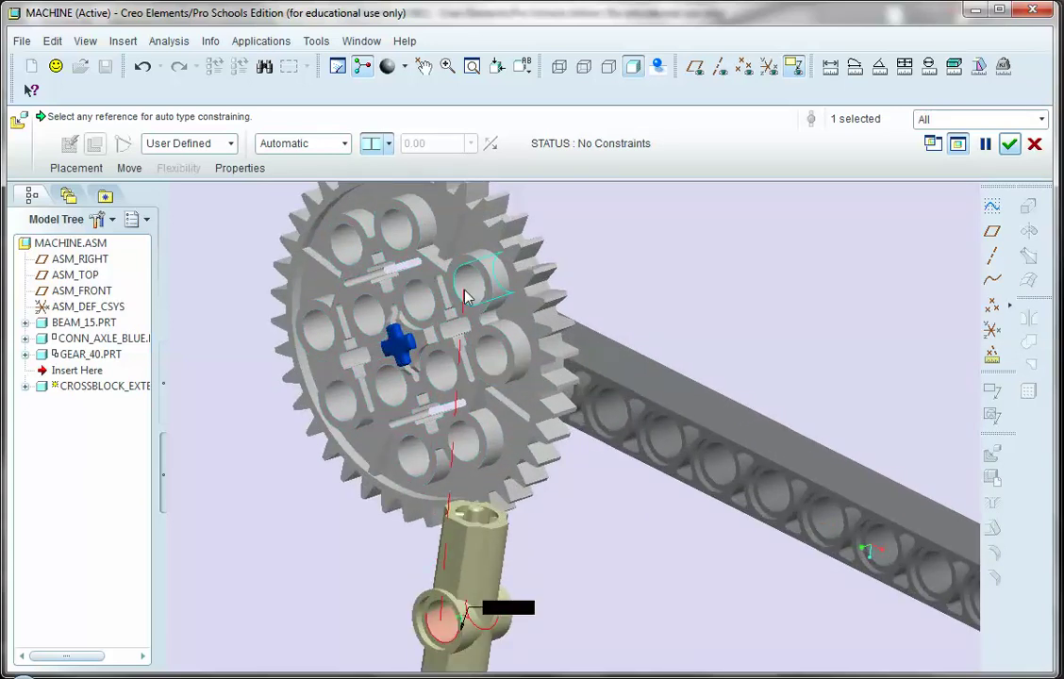
left_click(464, 297)
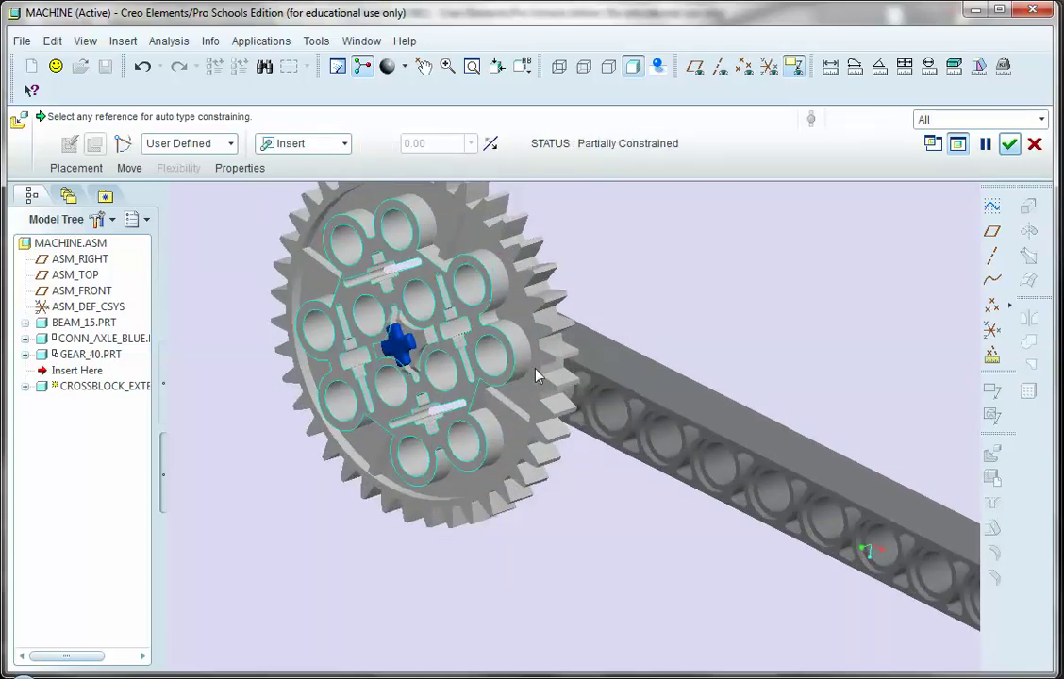
scroll(540, 374, "up", 2)
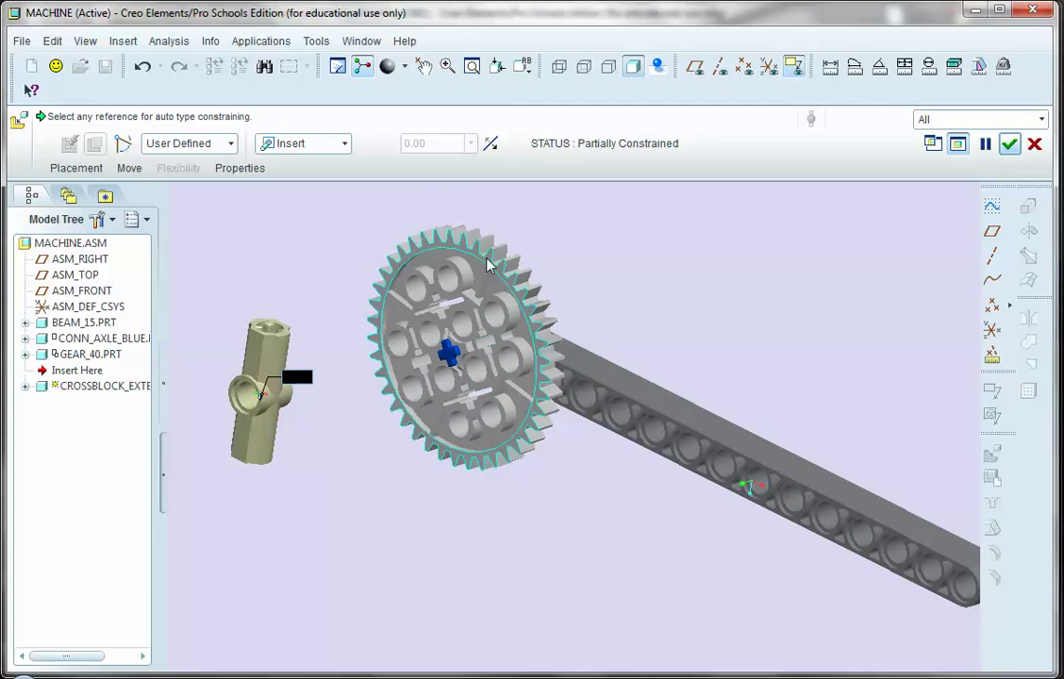
middle_click_drag(450, 416, 505, 340)
scroll(679, 257, "down", 2)
scroll(679, 257, "down", 3)
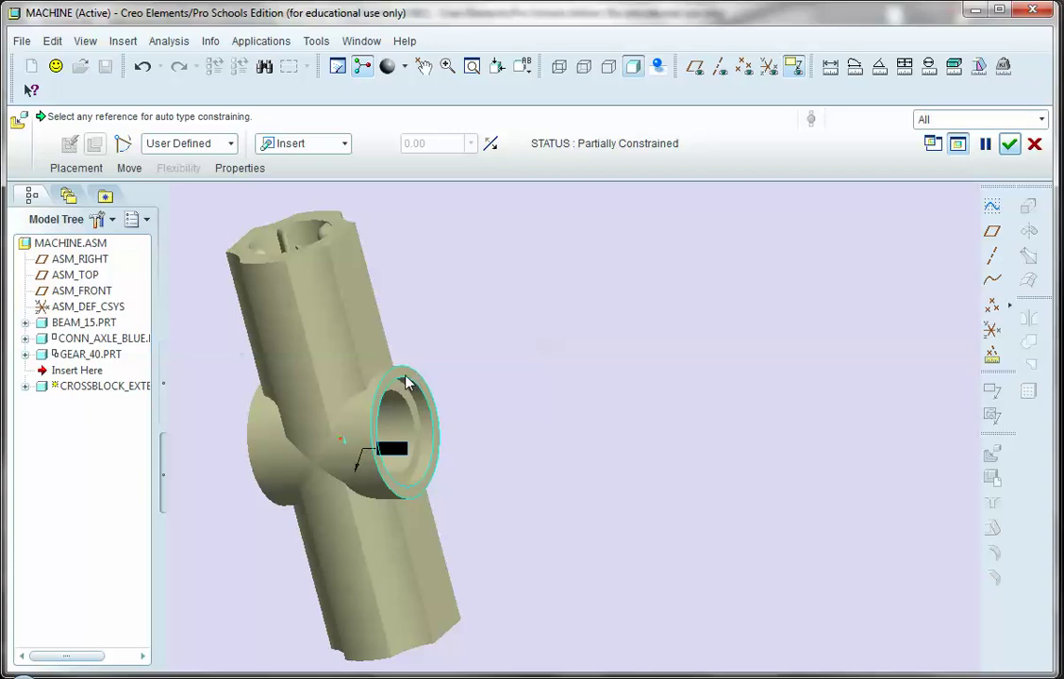
Step: Pick the rim of the crossblock's hole as the next constraint reference
left_click(406, 381)
scroll(474, 440, "up", 4)
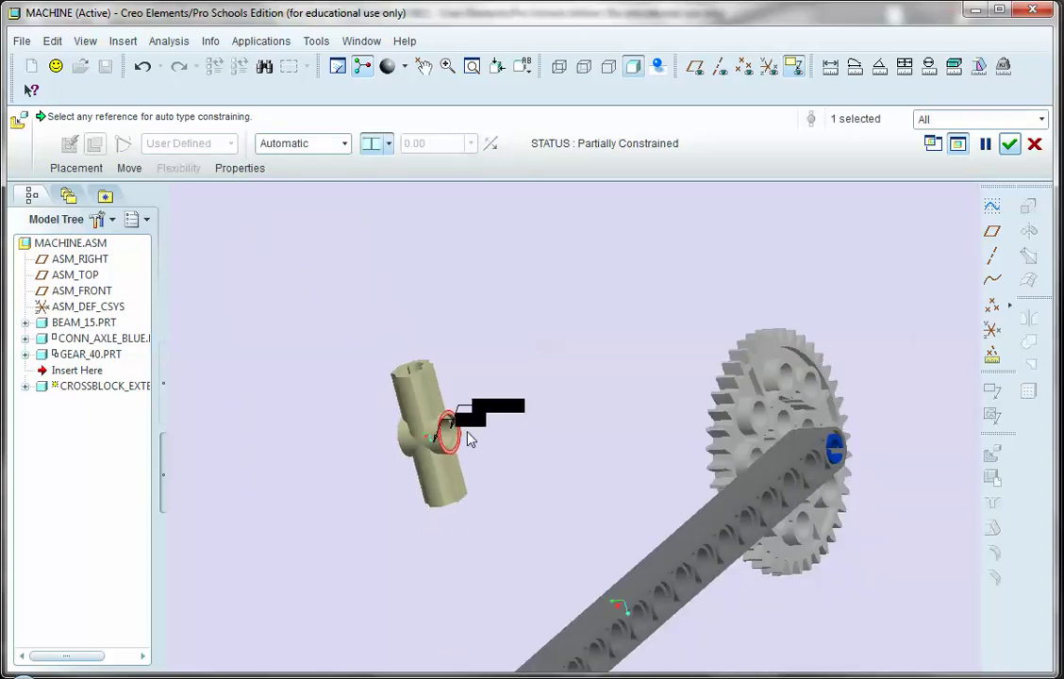
middle_click_drag(470, 440, 397, 470)
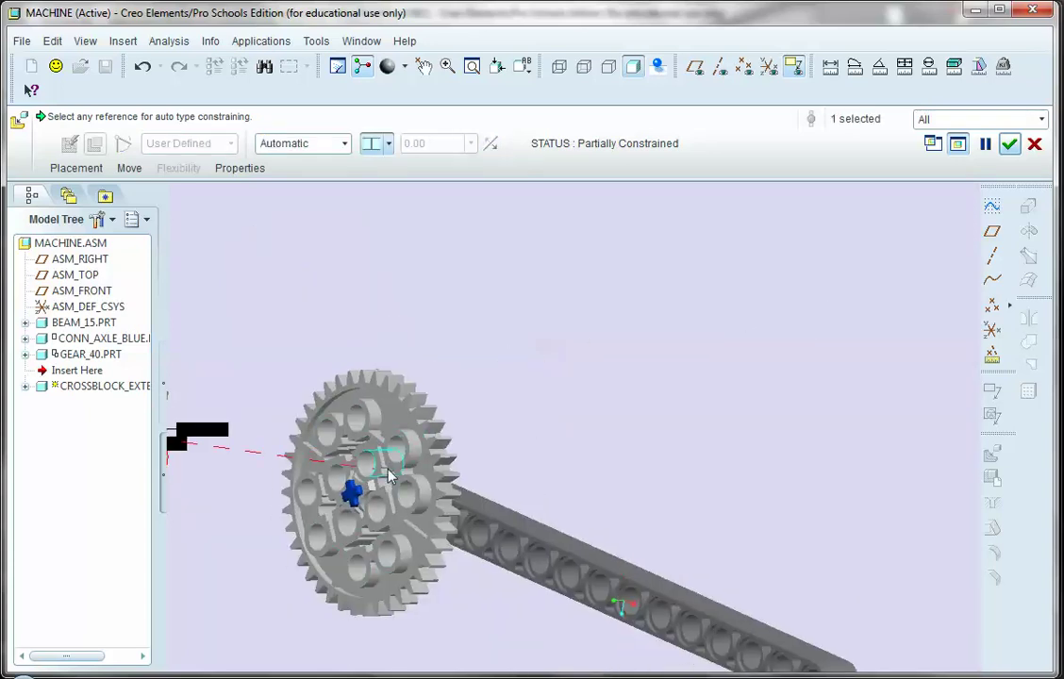
Step: Mate the crossblock's hole rim to the gear hole edge at offset 1.00 and accept placement
left_click(391, 474)
scroll(651, 470, "up", 3)
scroll(651, 470, "up", 1)
scroll(328, 222, "down", 2)
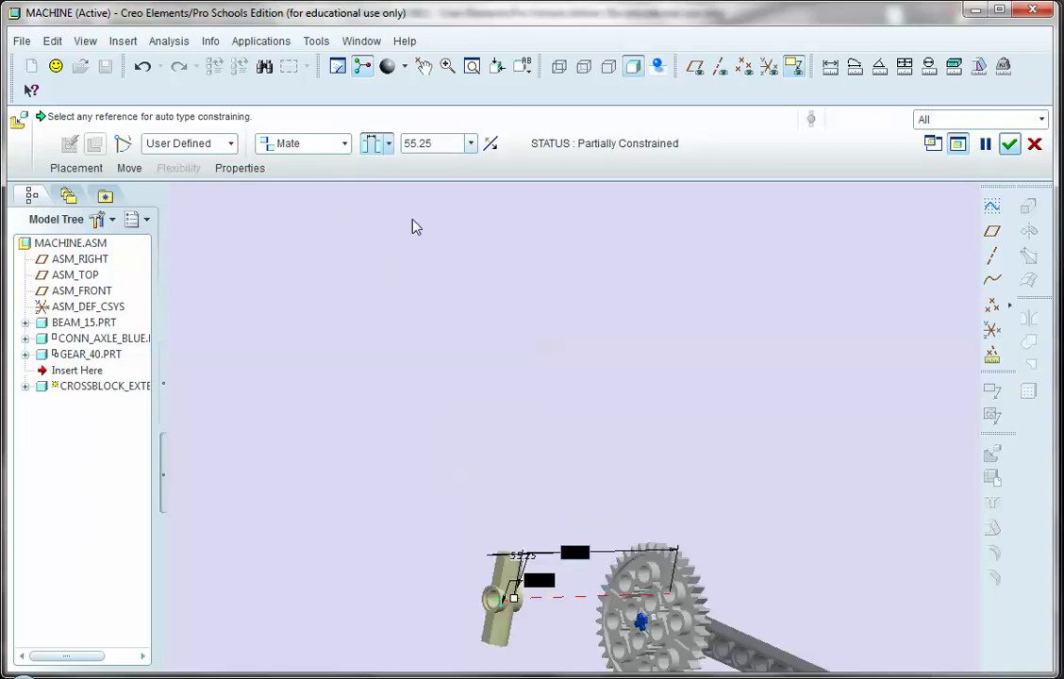
scroll(439, 594, "up", 1)
scroll(451, 601, "down", 3)
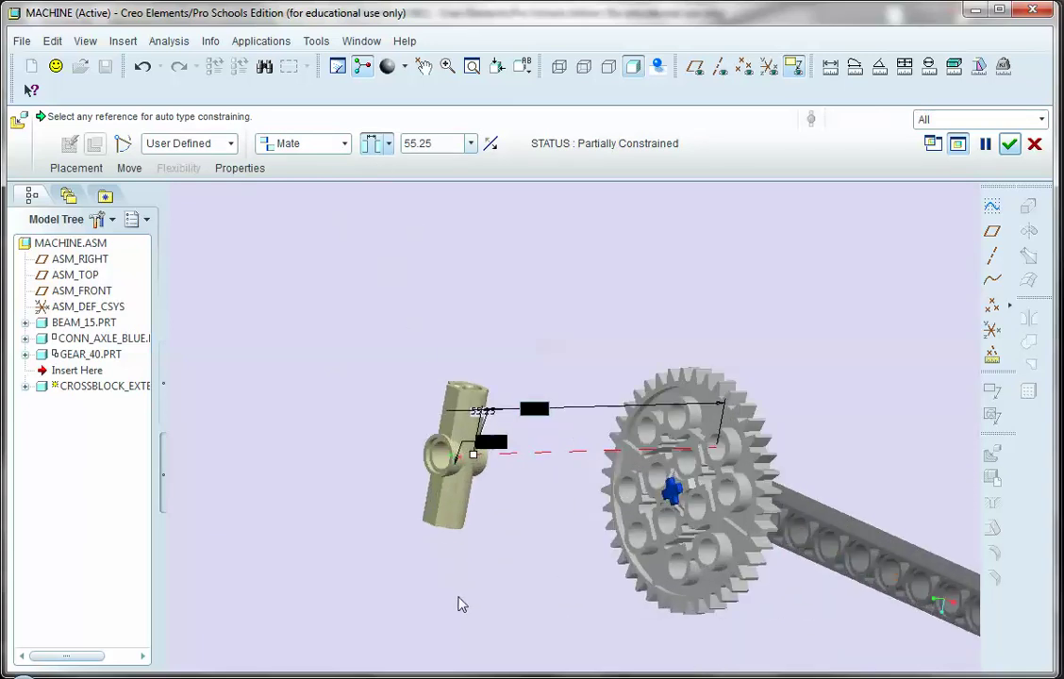
left_click(389, 144)
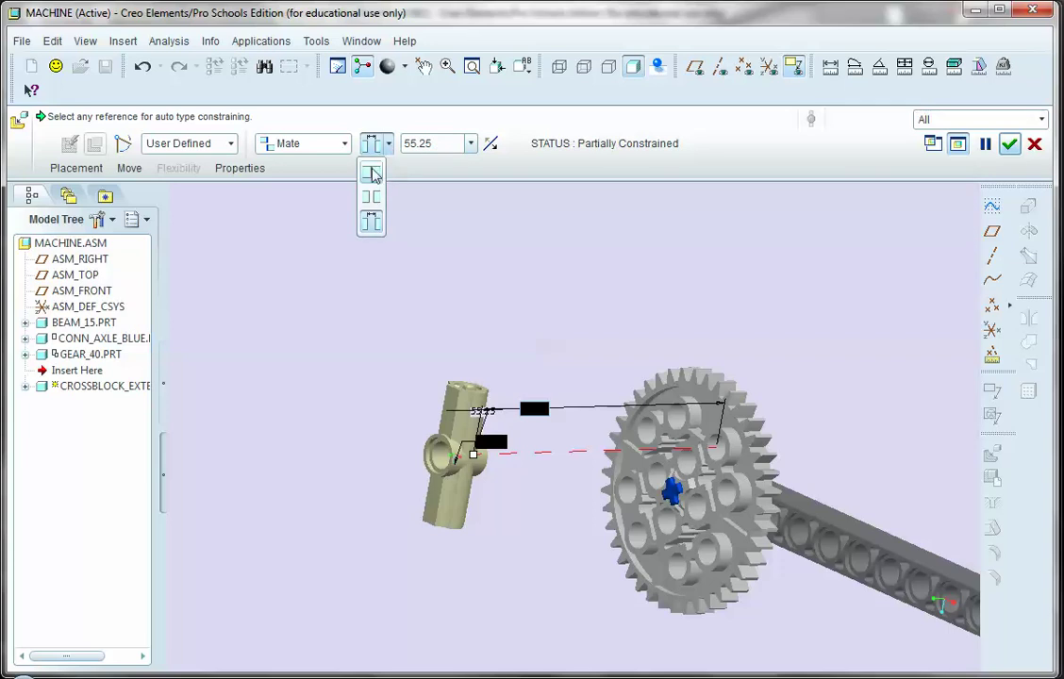
left_click(450, 144)
type("1")
key("Return")
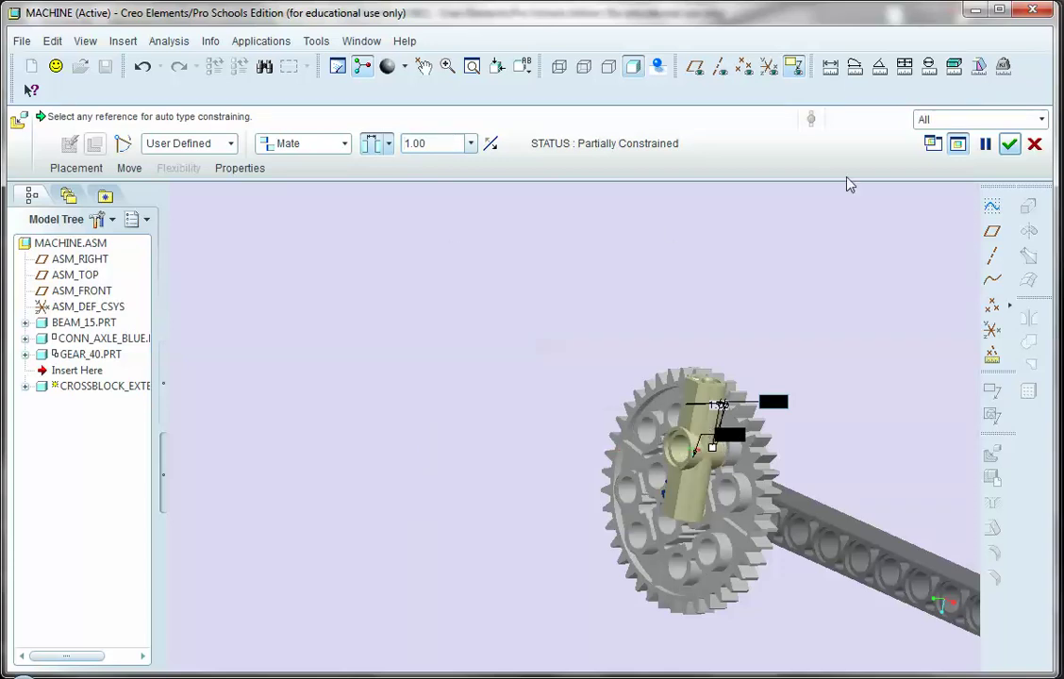
left_click(1010, 144)
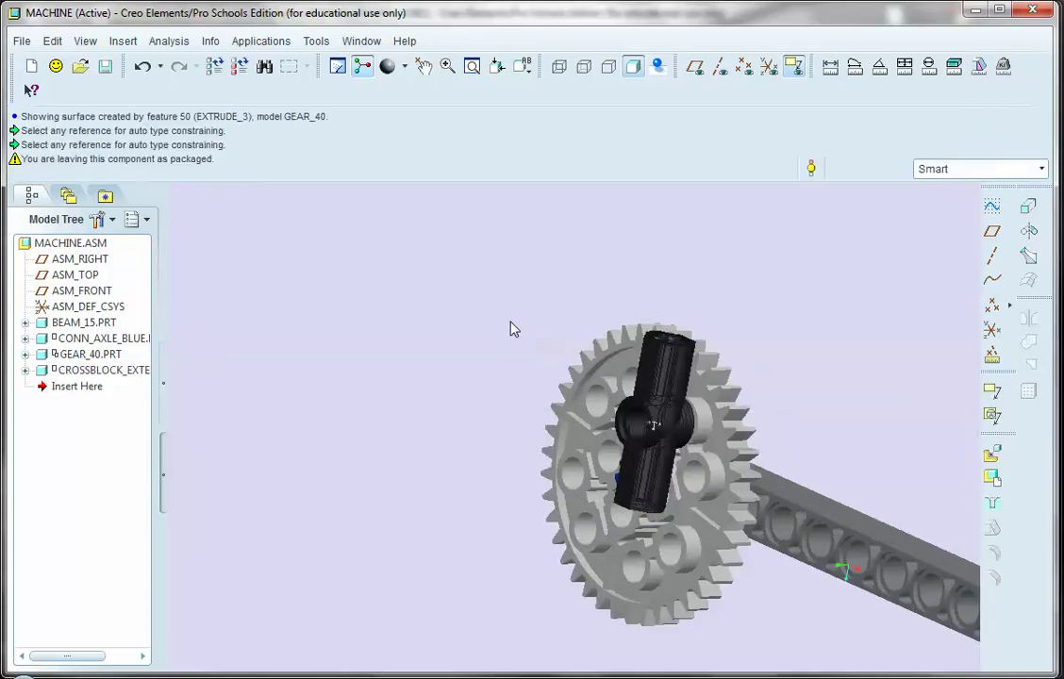
Step: Drag the packaged crossblock around its gear hole until it angles across the gear's upper edge
middle_click_drag(510, 328, 544, 316)
scroll(479, 280, "down", 4)
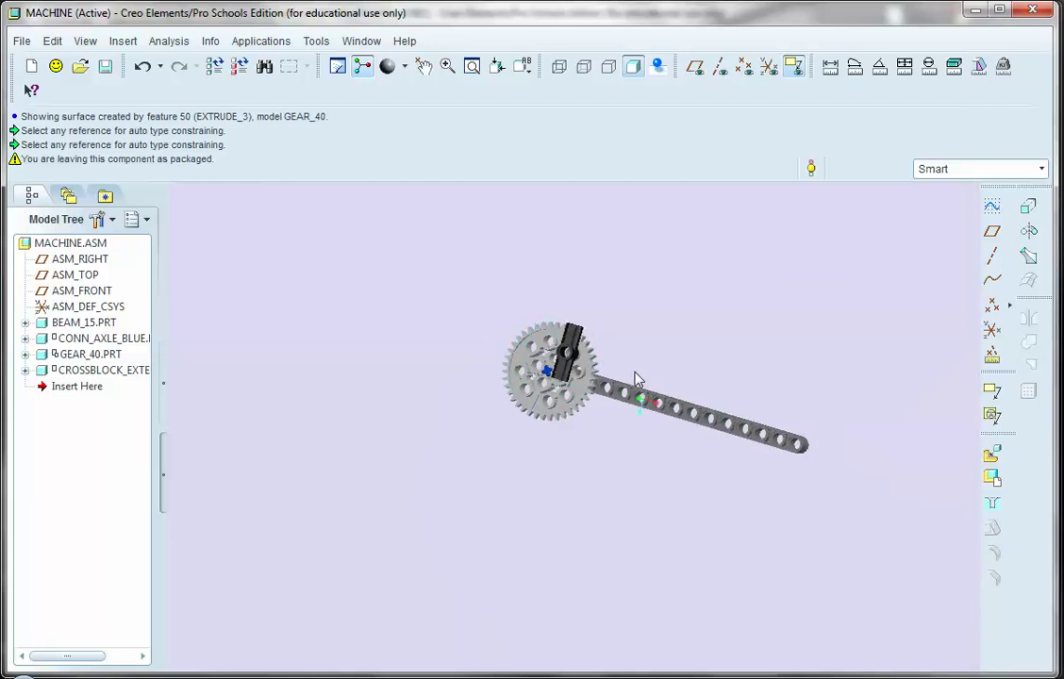
scroll(637, 377, "up", 3)
scroll(380, 263, "up", 2)
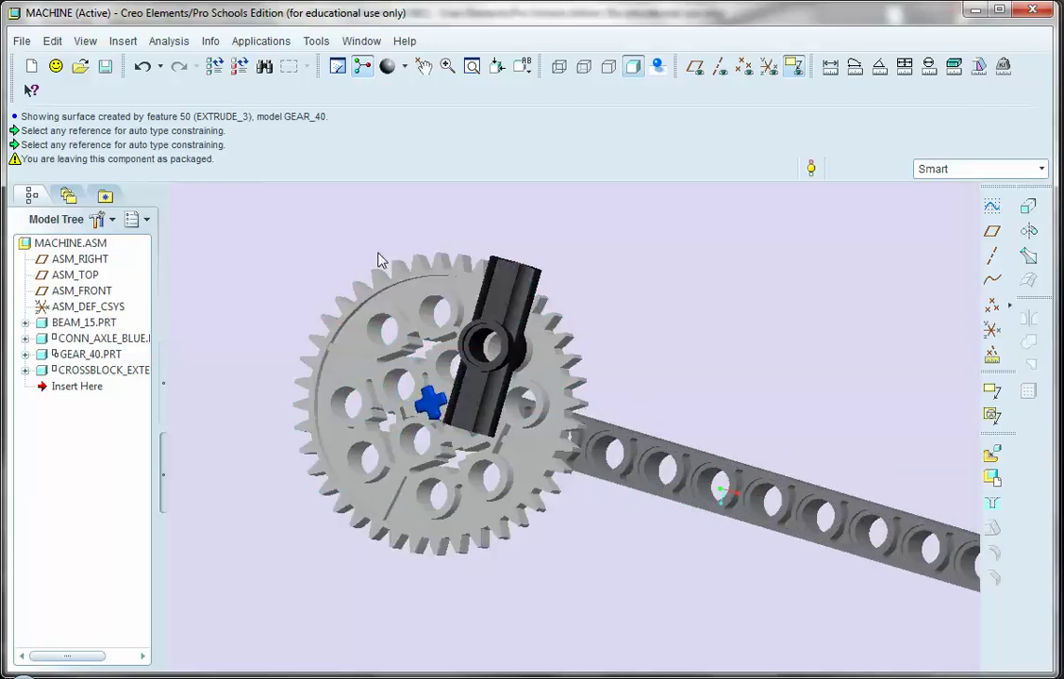
left_click(424, 68)
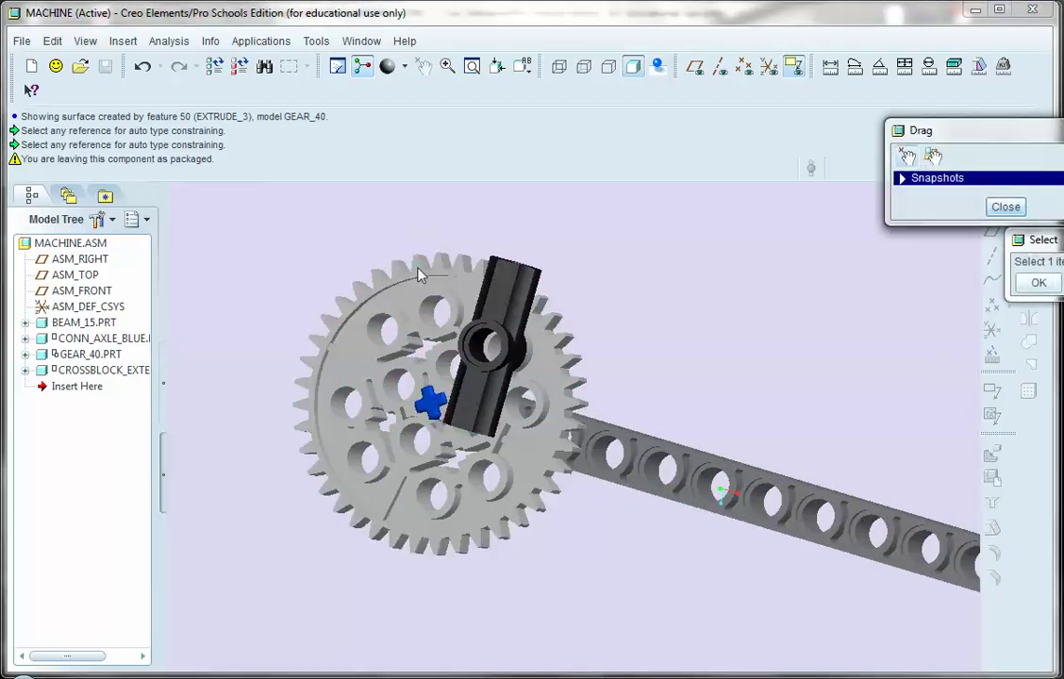
left_click(481, 279)
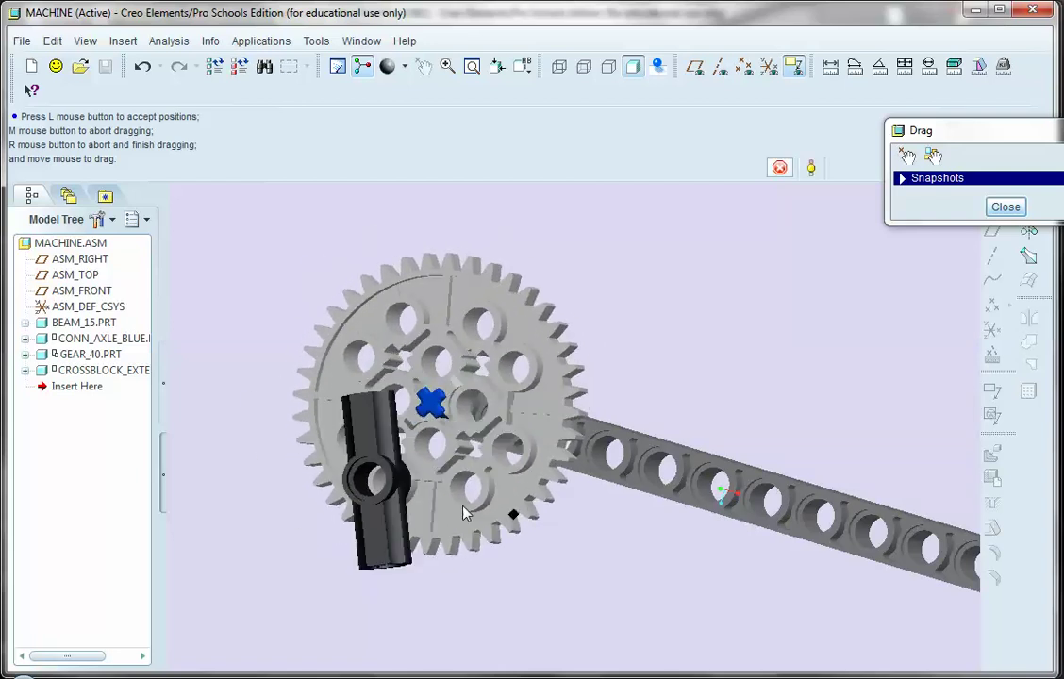
left_click(547, 234)
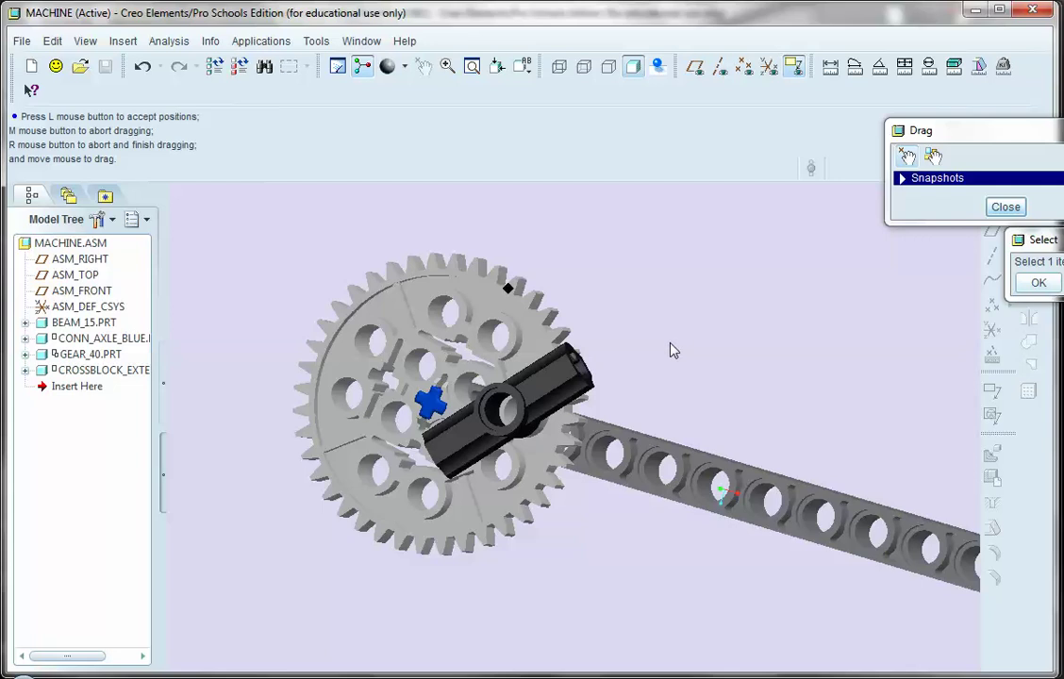
left_click(566, 363)
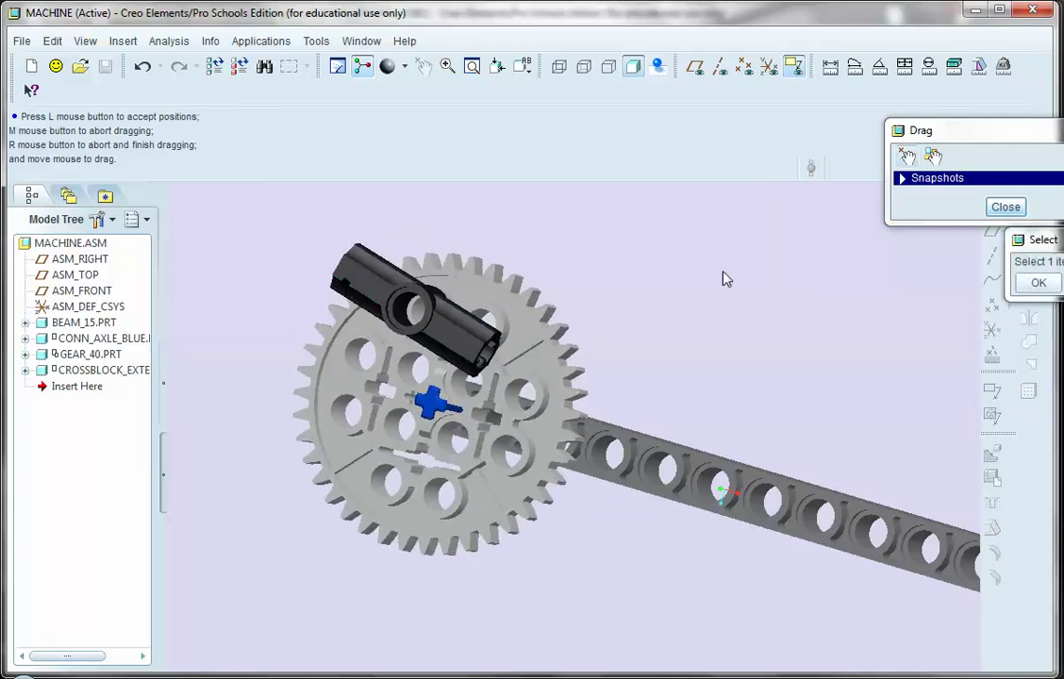
left_click(1005, 207)
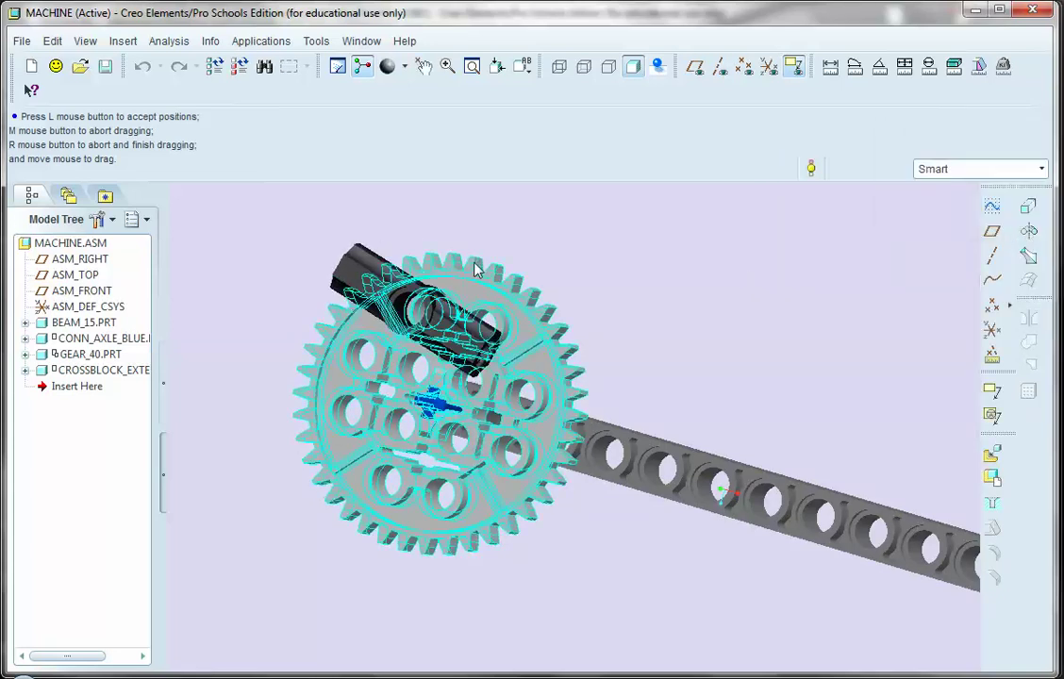
scroll(594, 283, "down", 3)
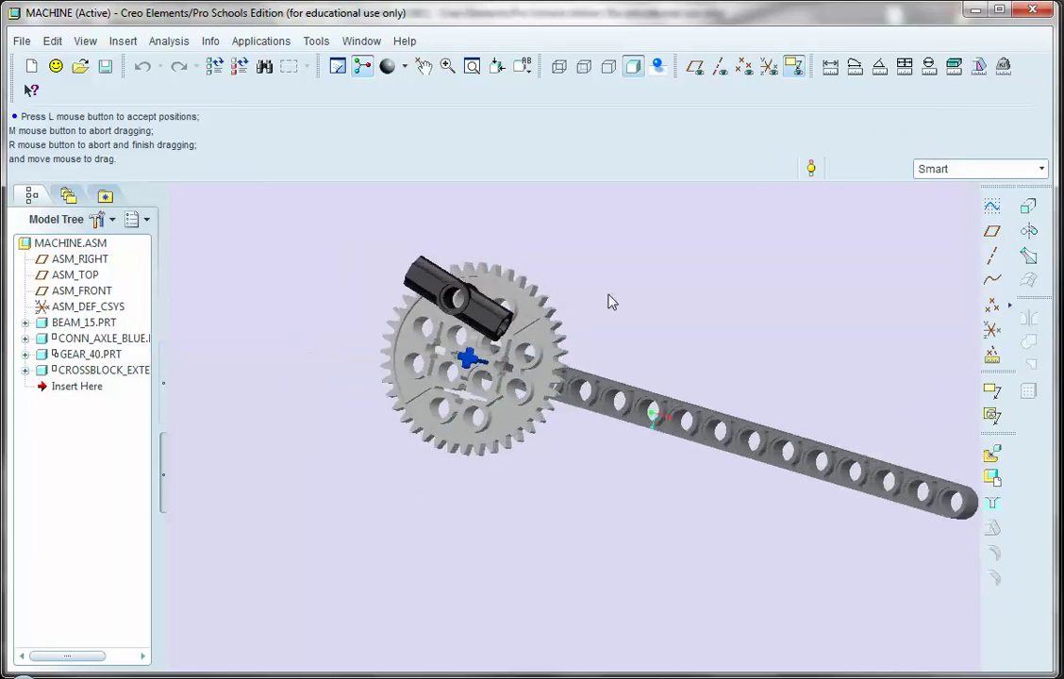
scroll(710, 274, "up", 1)
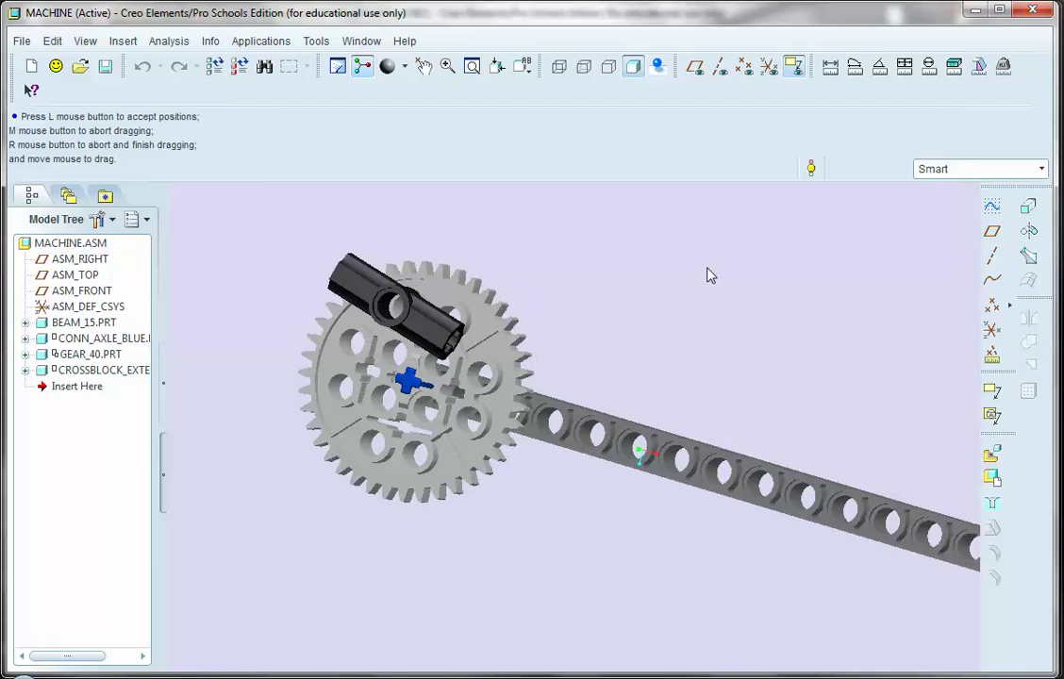
Step: Assemble a second crossblock_extender.prt and drop it into the scene
left_click(993, 456)
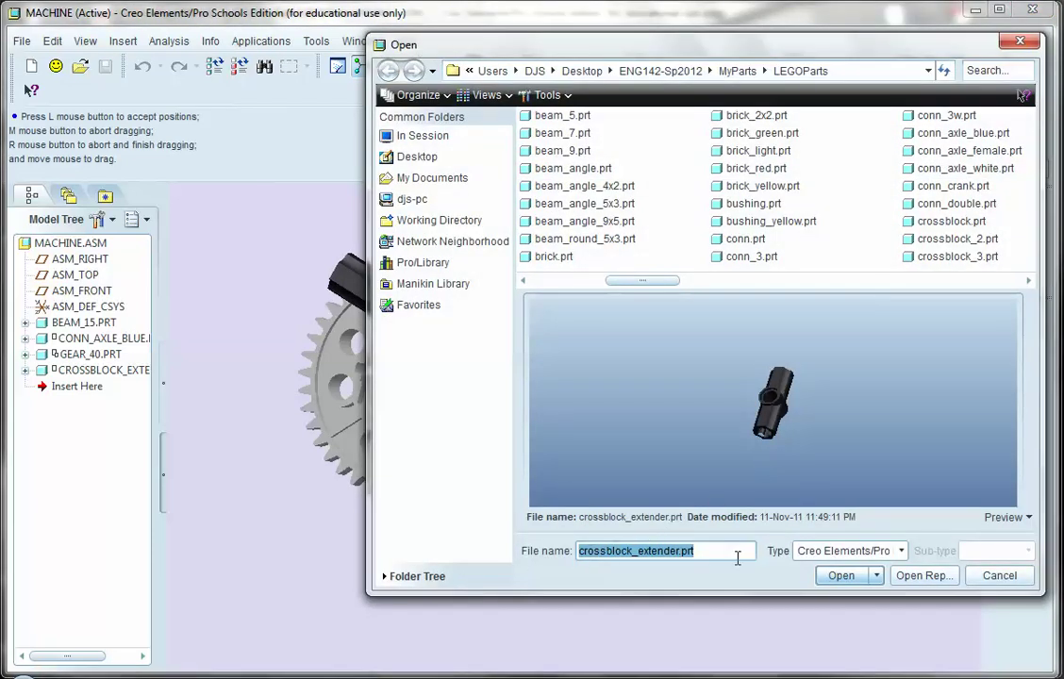
left_click(842, 575)
left_click(712, 366)
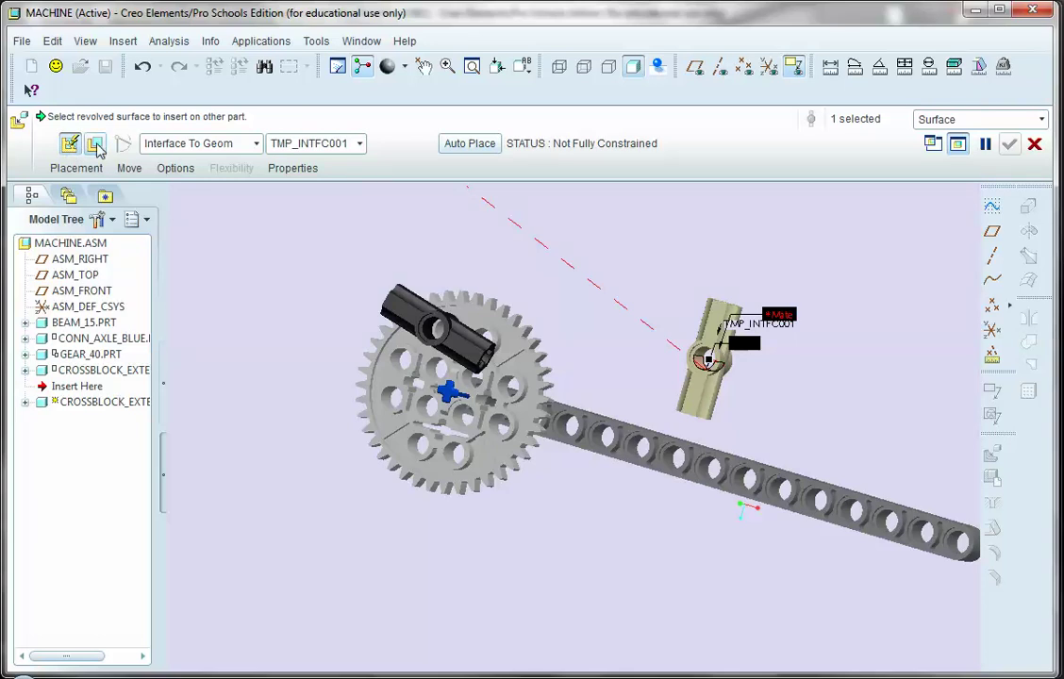
Step: Switch to user-defined placement and insert the new crossblock's hole into the gear crossblock's bore
left_click(97, 147)
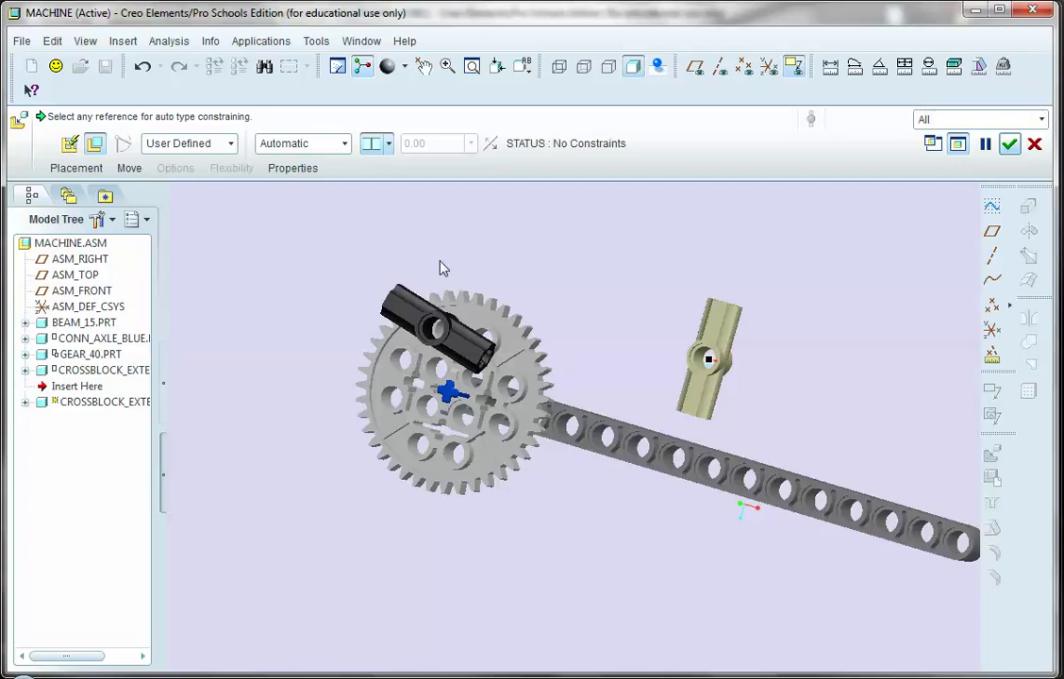
scroll(670, 342, "down", 5)
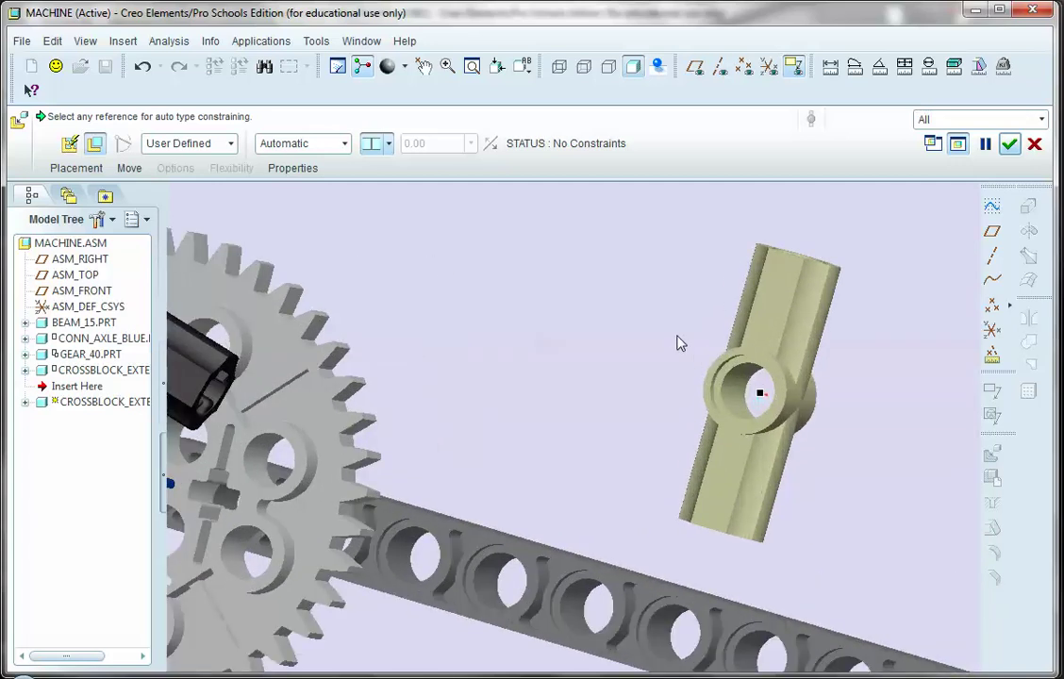
left_click(739, 397)
scroll(703, 386, "up", 5)
middle_click_drag(699, 385, 627, 301)
scroll(583, 457, "down", 5)
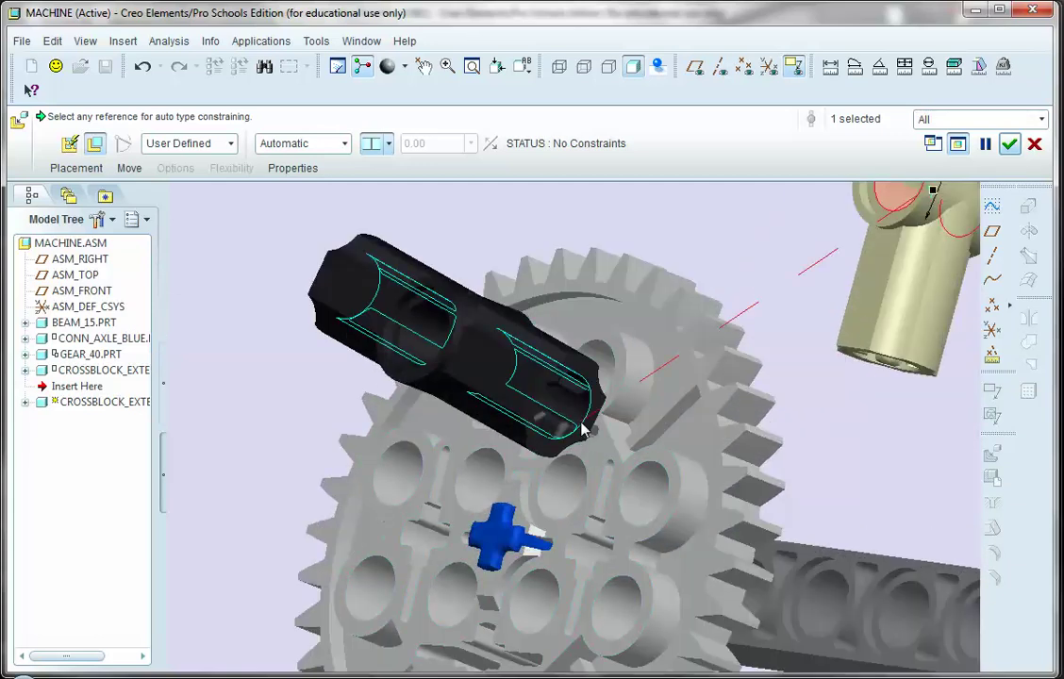
left_click(582, 427)
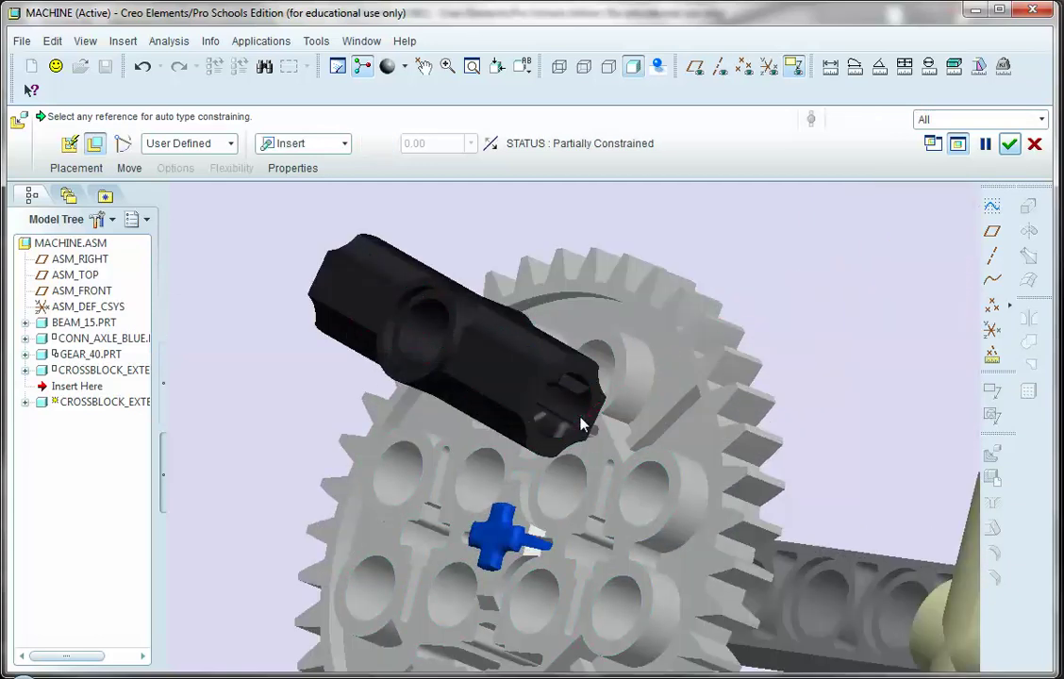
scroll(524, 401, "up", 5)
Step: Insert another crossblock surface into a beam hole and accept the placement
middle_click_drag(722, 552, 771, 564)
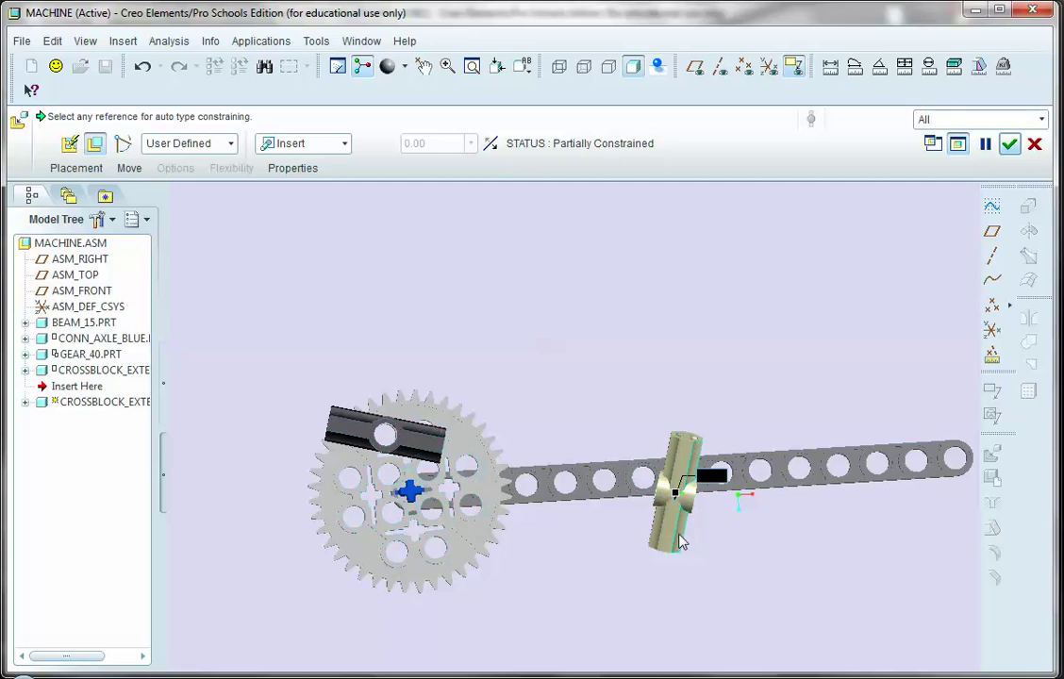
middle_click_drag(681, 541, 659, 584)
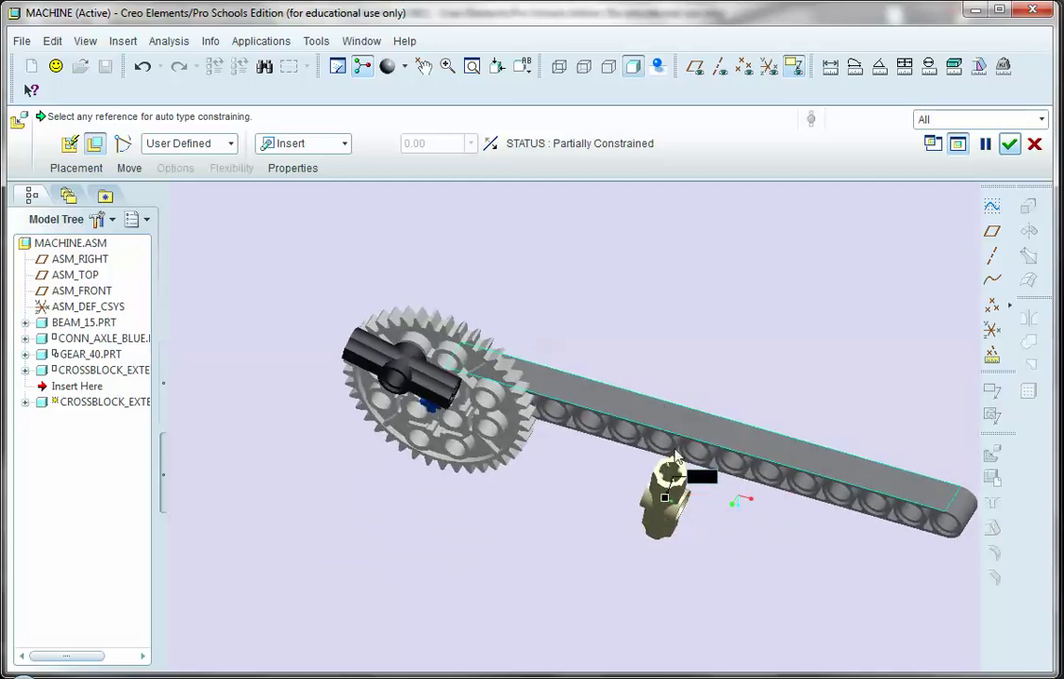
scroll(675, 458, "up", 4)
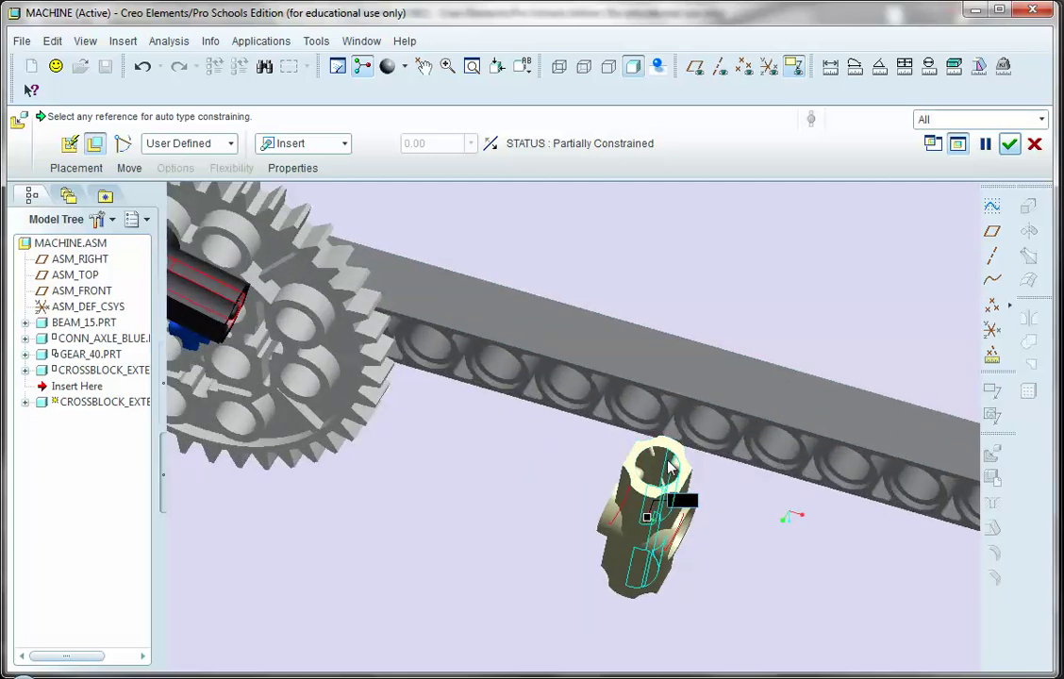
left_click(669, 467)
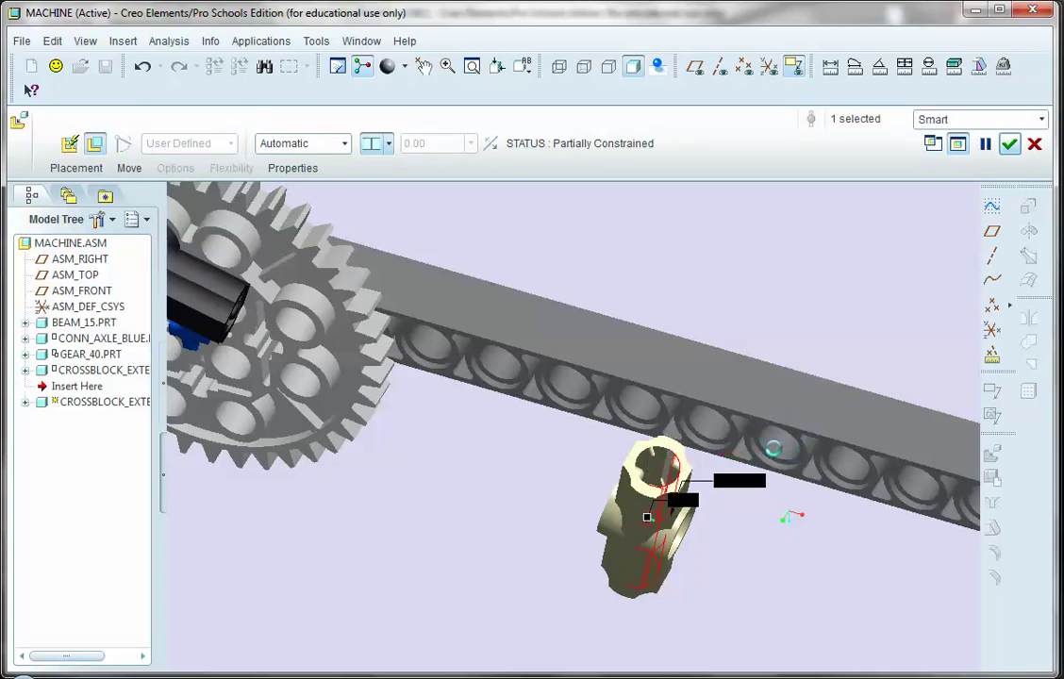
left_click(775, 454)
scroll(618, 486, "down", 4)
middle_click_drag(618, 486, 577, 453)
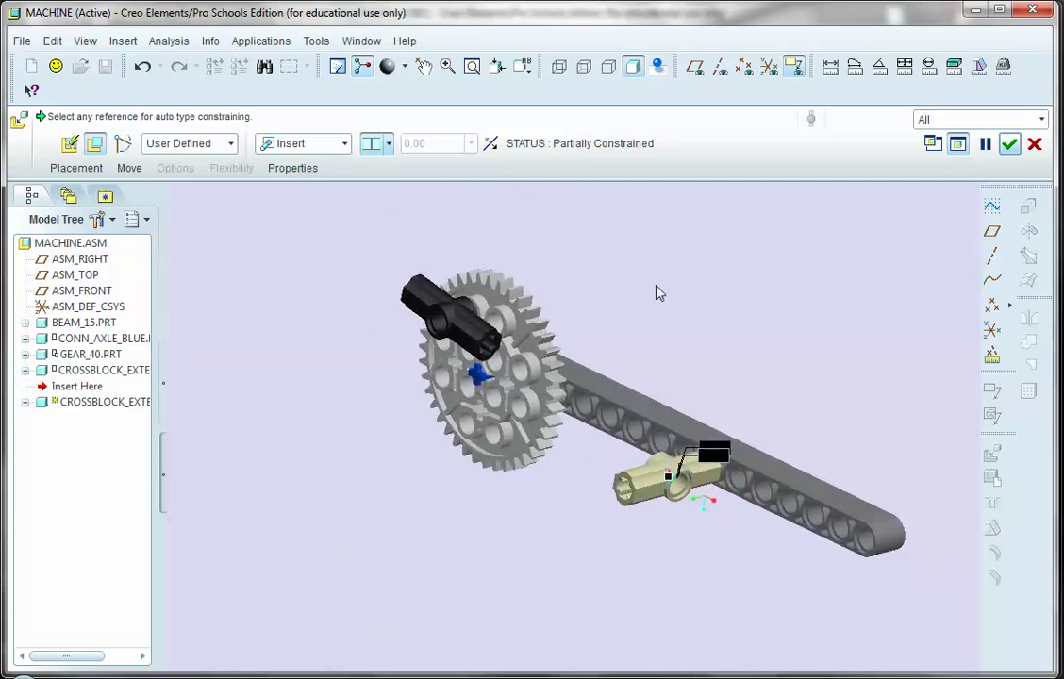
left_click(1011, 144)
Step: Drag the gear's crossblock to a new angle above the blue axle
middle_click_drag(633, 264, 689, 262)
left_click(422, 68)
left_click(394, 282)
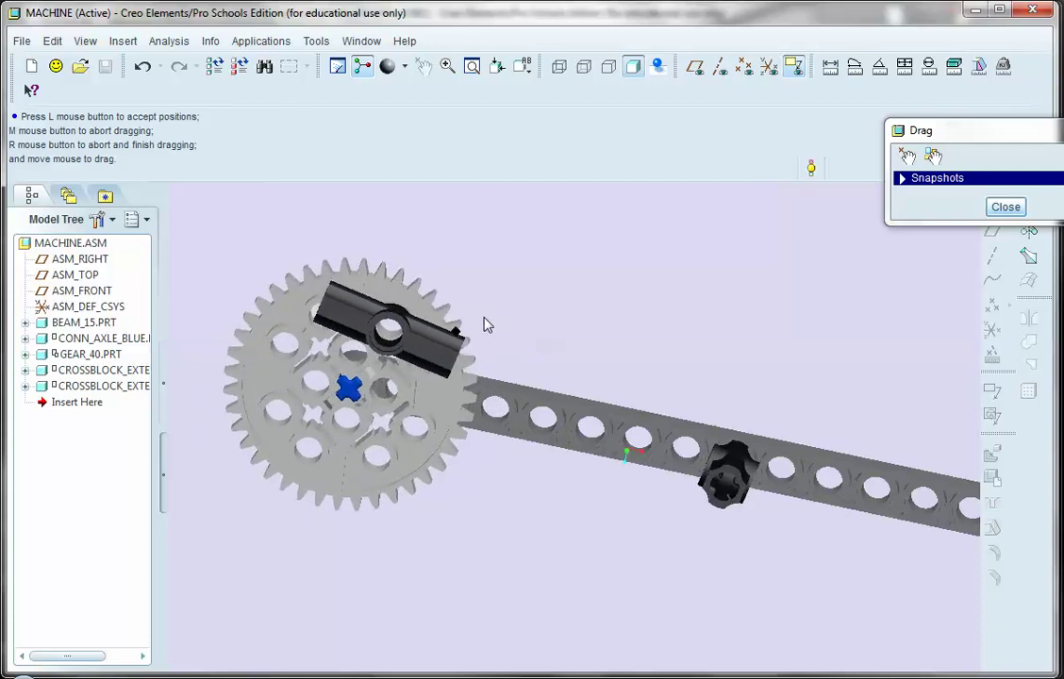
left_click(1005, 207)
scroll(593, 299, "down", 2)
middle_click_drag(594, 299, 556, 300)
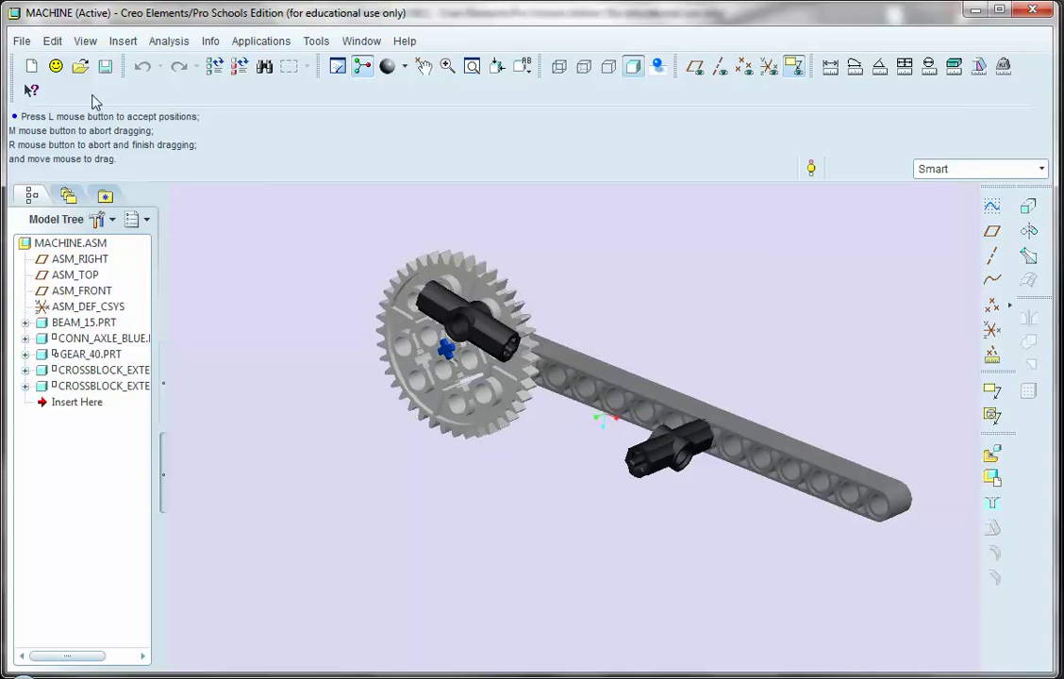
Step: Add axle_12.prt to the assembly and drop it into the scene
left_click(992, 458)
left_click(541, 281)
left_click(557, 168)
left_click(842, 575)
left_click(715, 490)
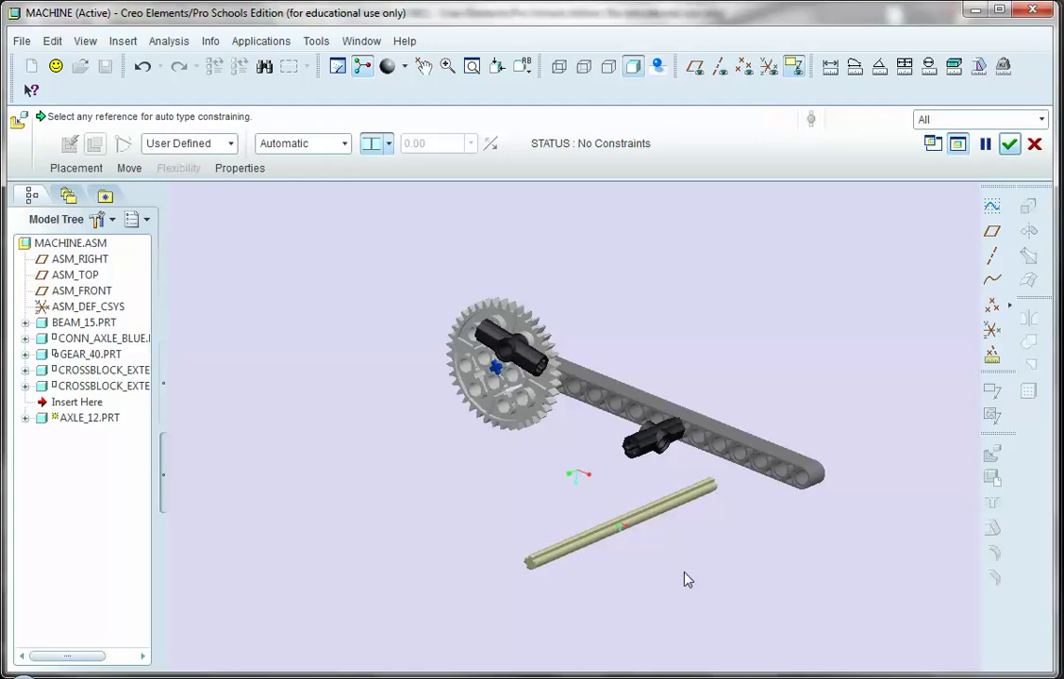
scroll(684, 570, "down", 5)
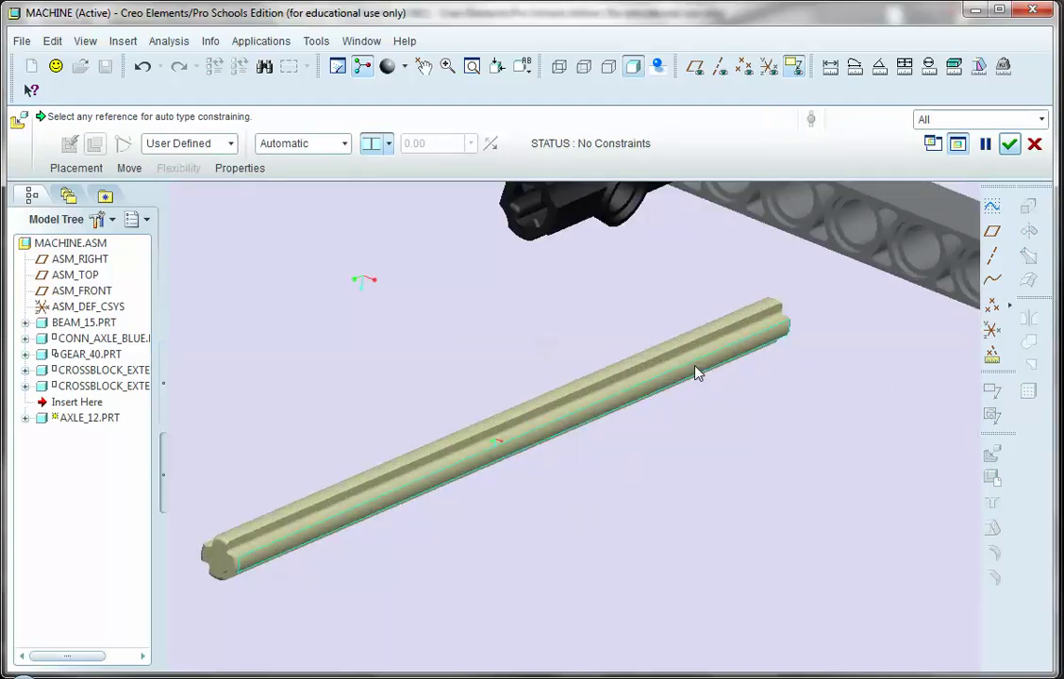
Step: Insert the axle's surface into the beam crossblock's hole
left_click(695, 368)
scroll(738, 540, "up", 3)
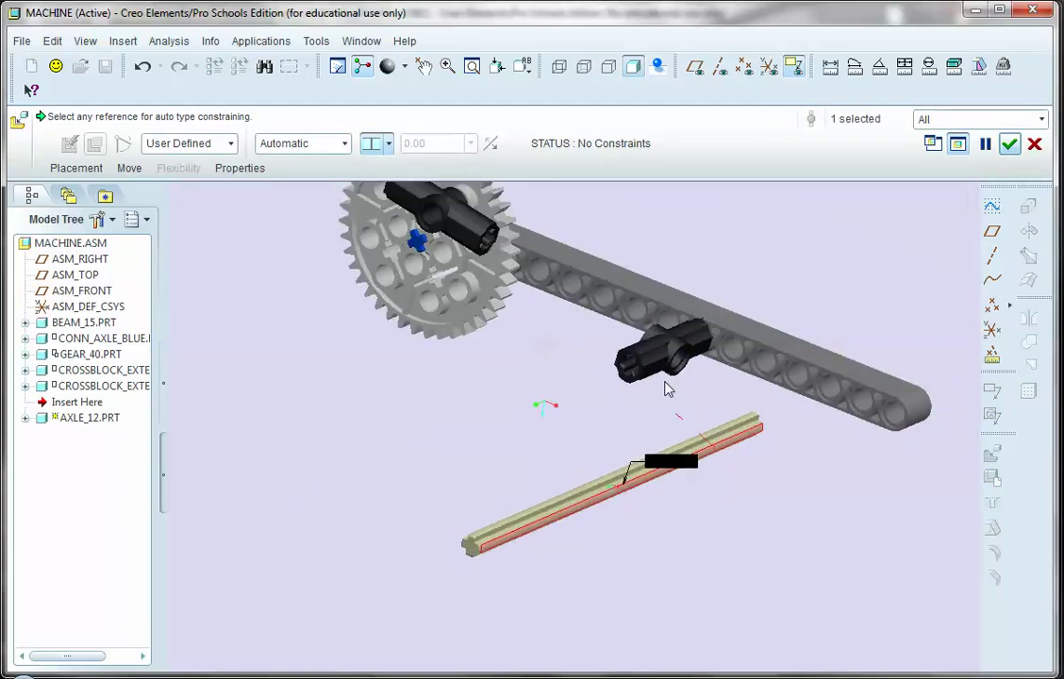
scroll(689, 377, "down", 5)
left_click(712, 363)
scroll(667, 525, "up", 3)
scroll(665, 522, "up", 3)
middle_click_drag(526, 443, 603, 502)
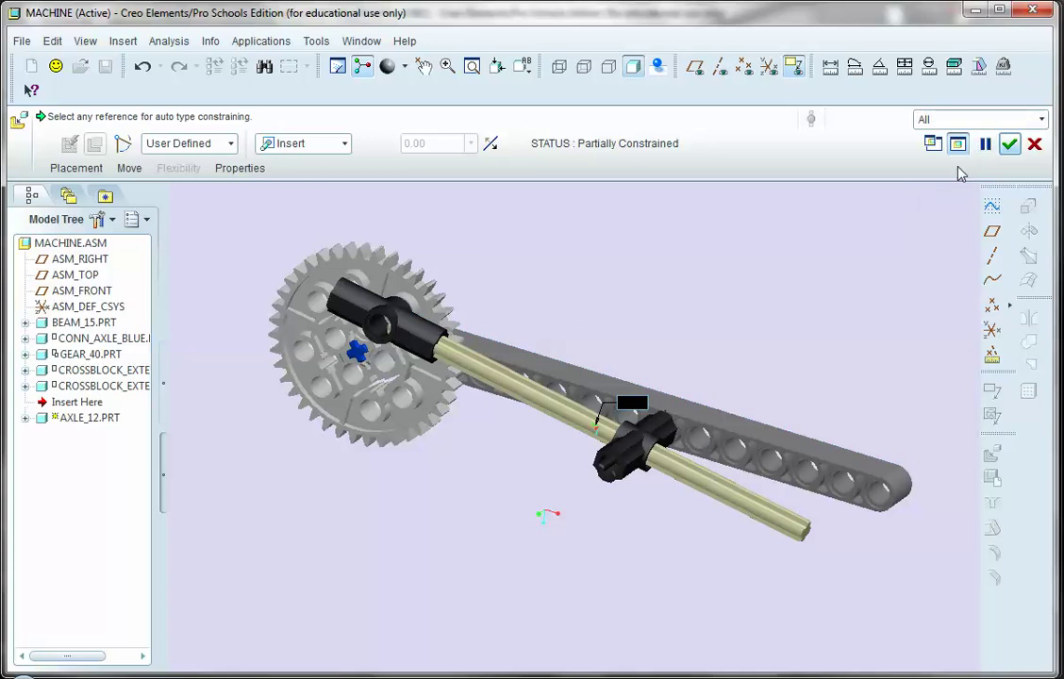
Step: Pause placement, slide the axle clear of the gear's crossblock, then resume placing it
left_click(985, 144)
left_click(424, 68)
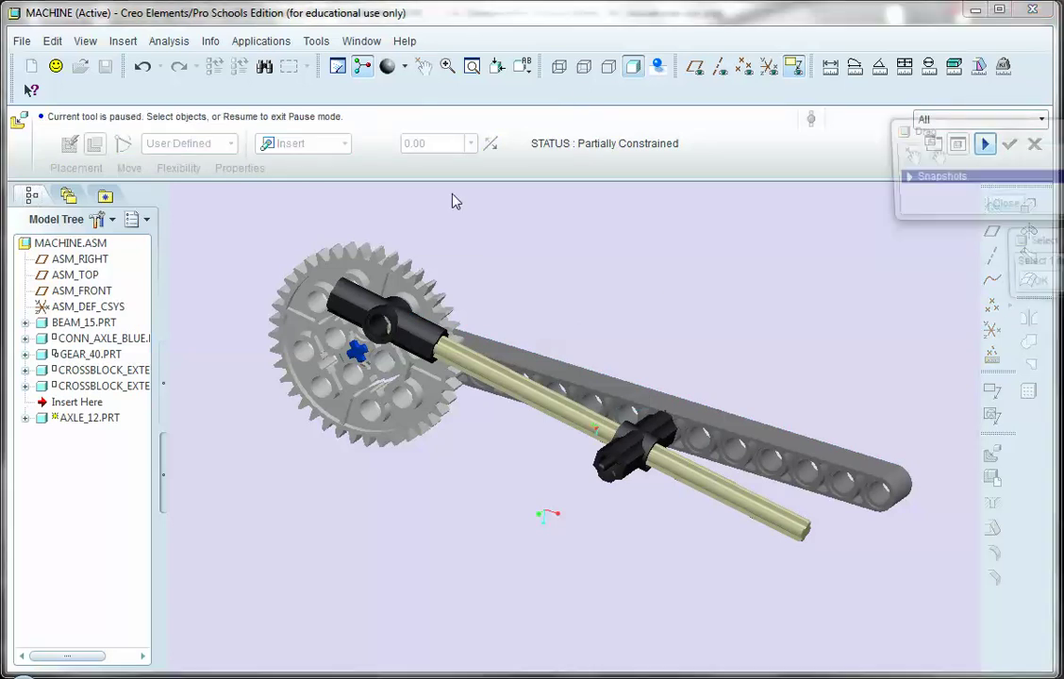
left_click(464, 374)
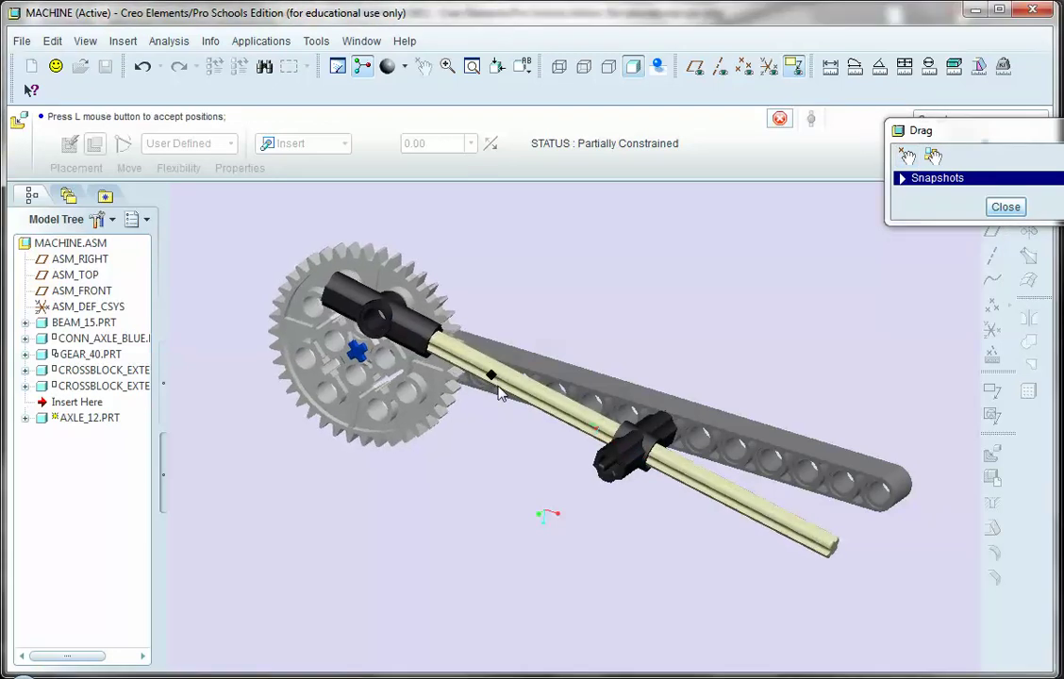
left_click(560, 413)
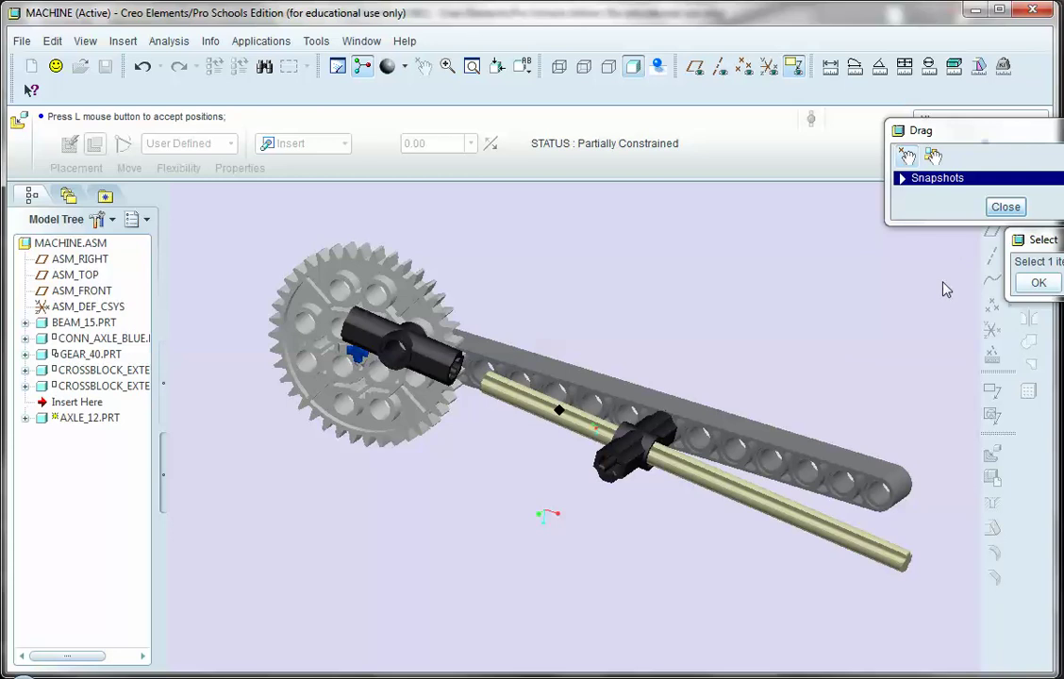
left_click(1005, 208)
left_click(984, 143)
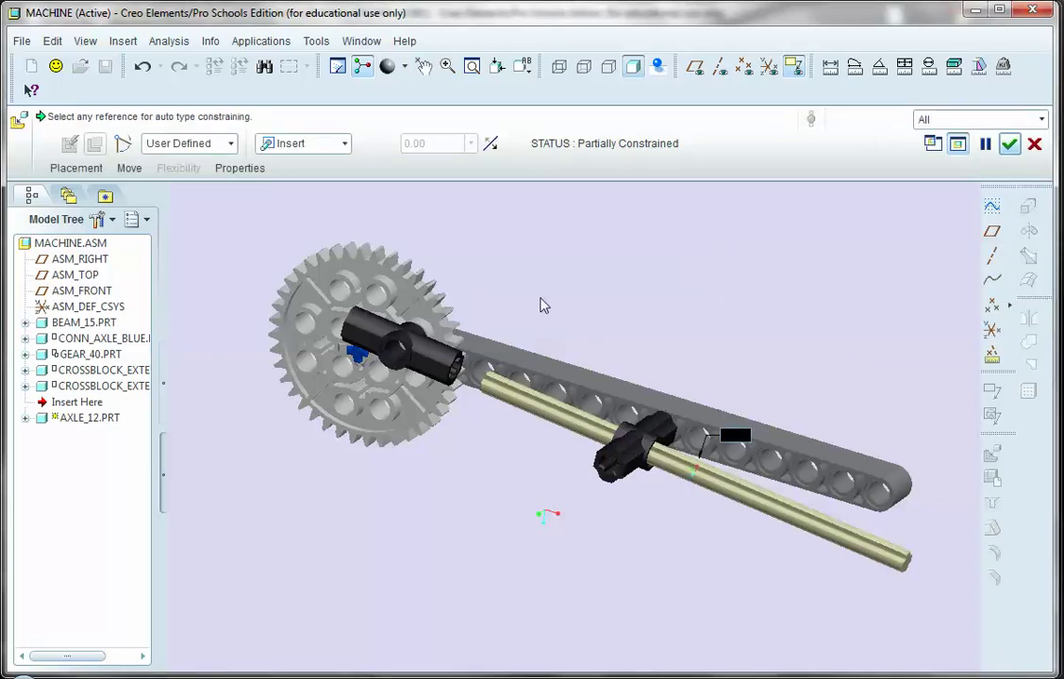
Step: Restrict selection to edges and pick the crossblock's hole edge as a reference
scroll(542, 304, "down", 2)
scroll(449, 422, "down", 3)
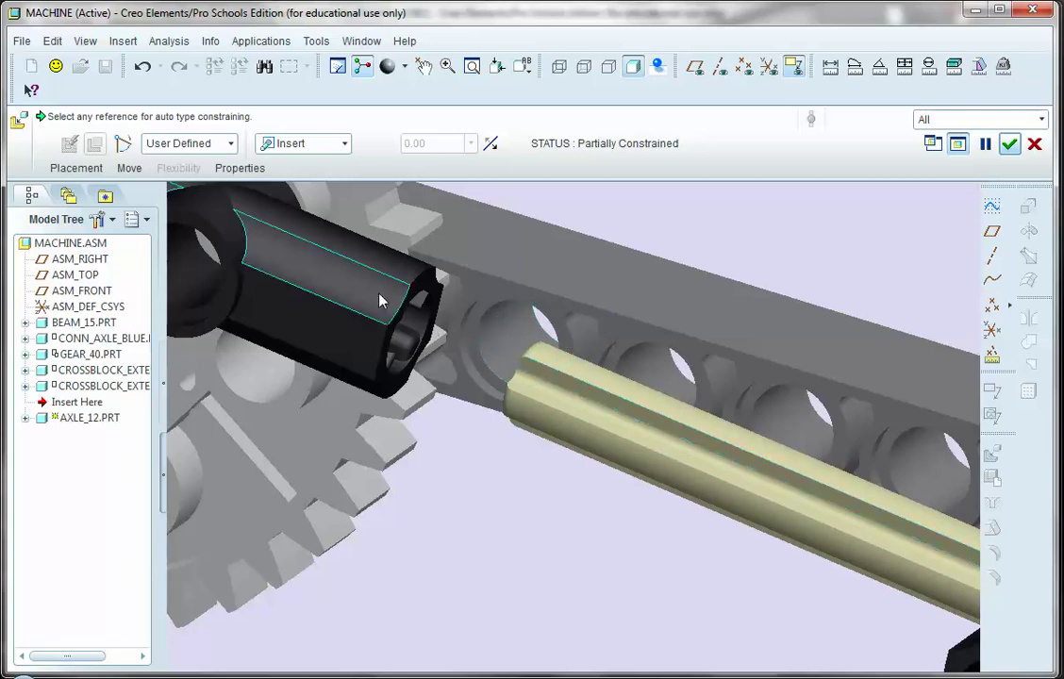
scroll(591, 401, "up", 5)
middle_click_drag(585, 404, 554, 392)
scroll(733, 459, "down", 6)
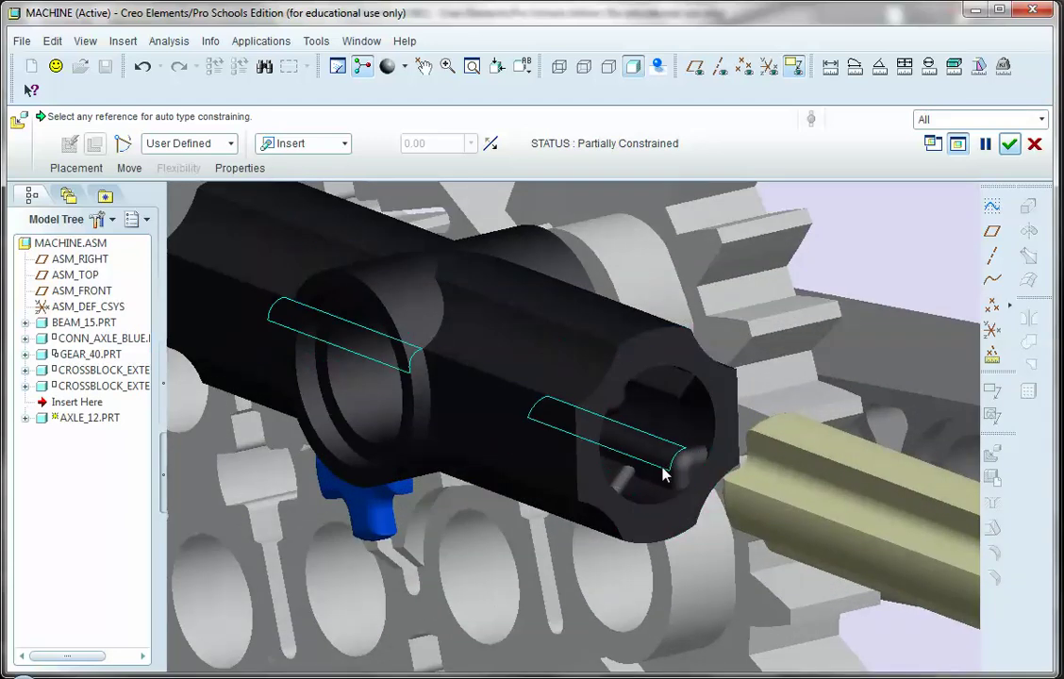
left_click(1029, 122)
left_click(968, 320)
left_click(663, 487)
Step: Pick the axle as the second reference to align it with the crossblock's axis
scroll(584, 482, "up", 3)
middle_click_drag(587, 487, 566, 500, "shift")
scroll(604, 497, "up", 5)
scroll(490, 556, "up", 2)
scroll(532, 618, "down", 6)
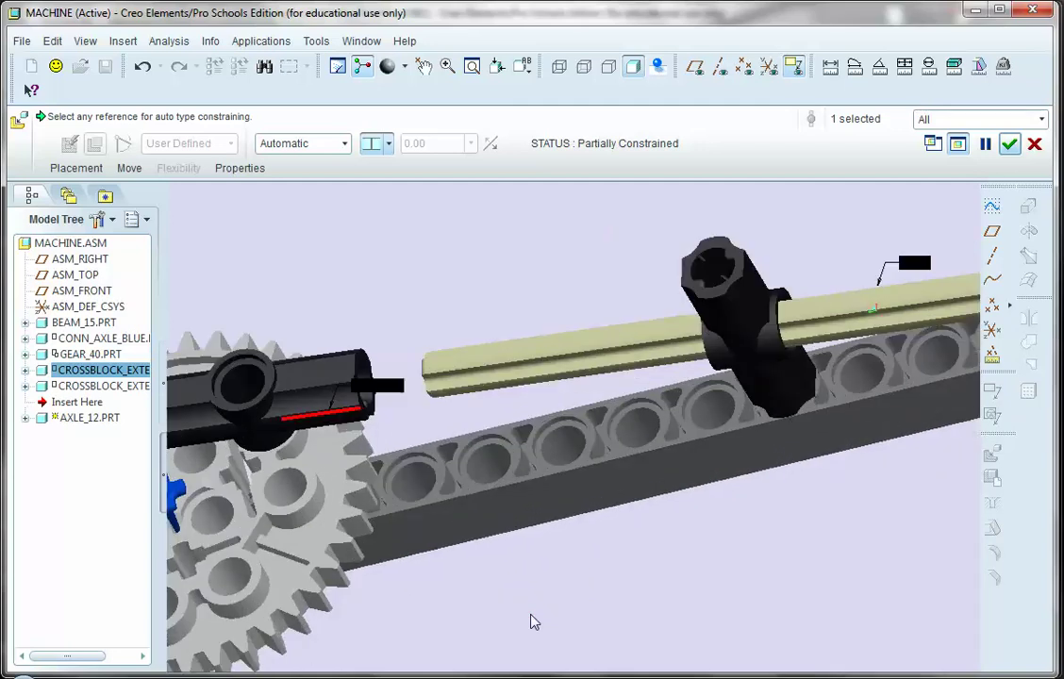
middle_click_drag(492, 461, 473, 440)
scroll(509, 613, "up", 4)
scroll(518, 506, "up", 2)
scroll(494, 622, "down", 6)
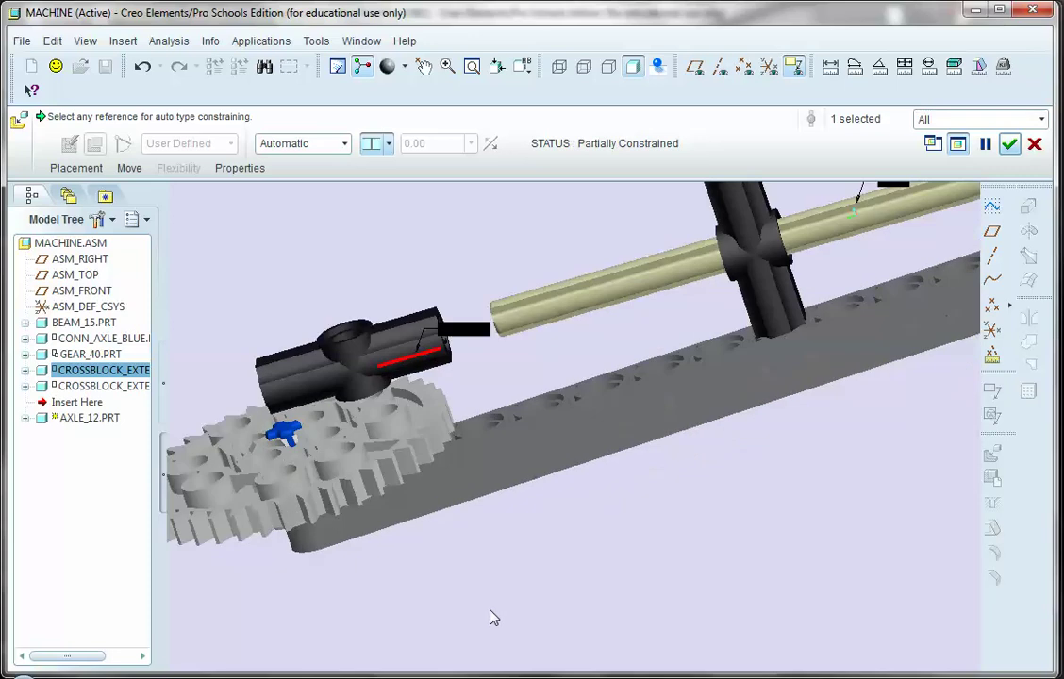
middle_click_drag(518, 341, 509, 243)
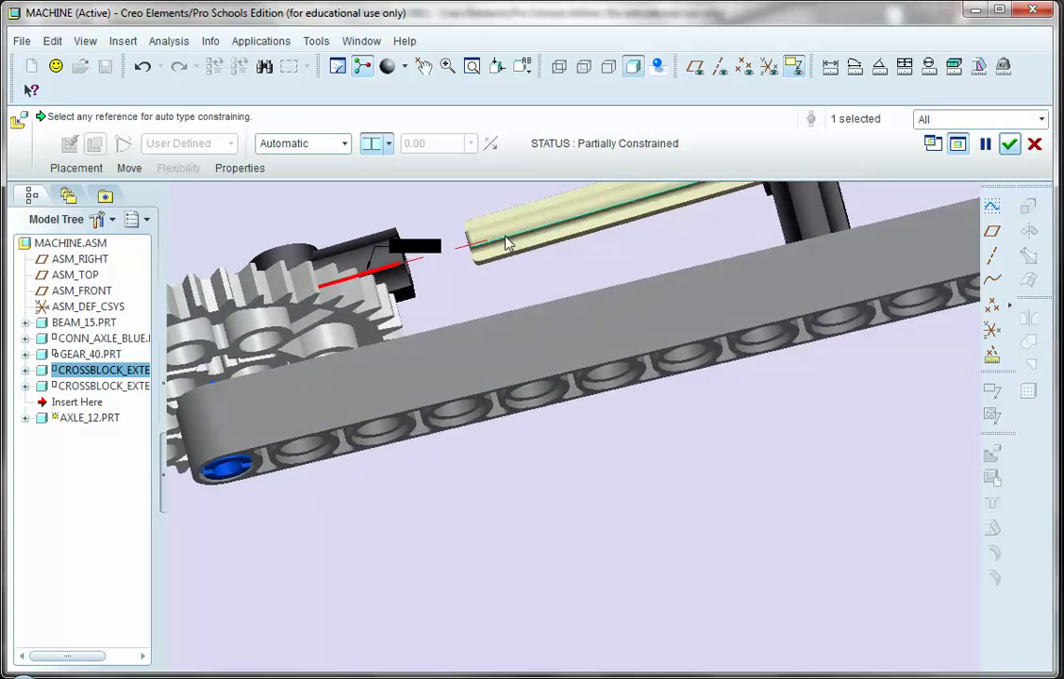
left_click(498, 244)
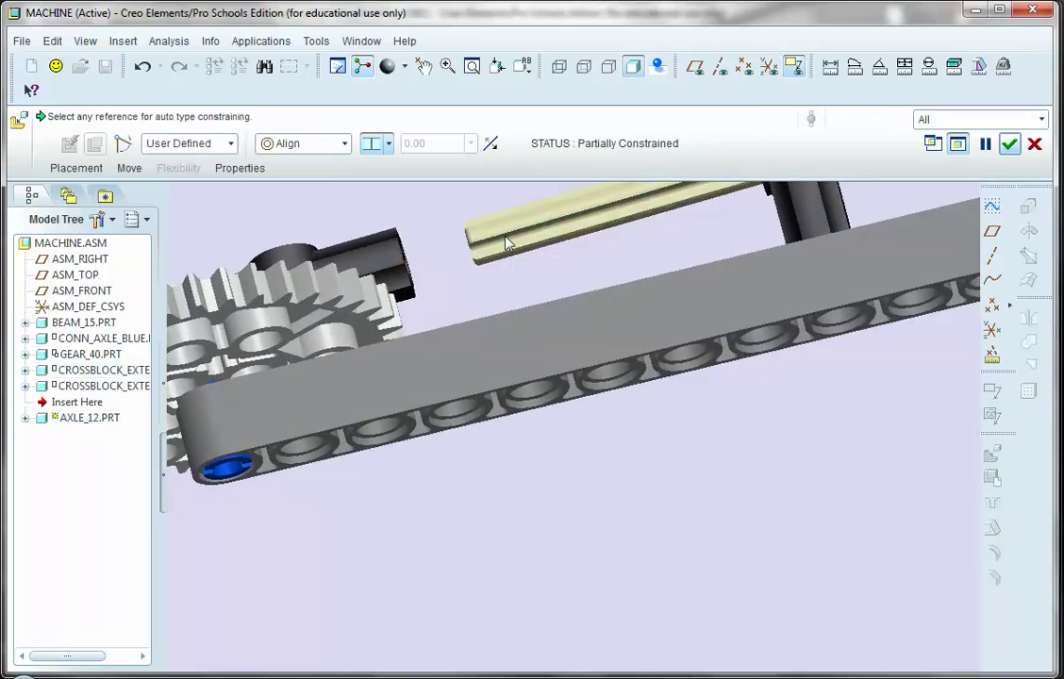
Step: Orbit and zoom toward the axle tip beside the gear crossblock's cross-shaped bore
middle_click_drag(492, 253, 457, 354)
middle_click_drag(430, 411, 487, 224)
scroll(482, 378, "up", 3)
middle_click_drag(482, 377, 469, 346)
scroll(582, 580, "up", 5)
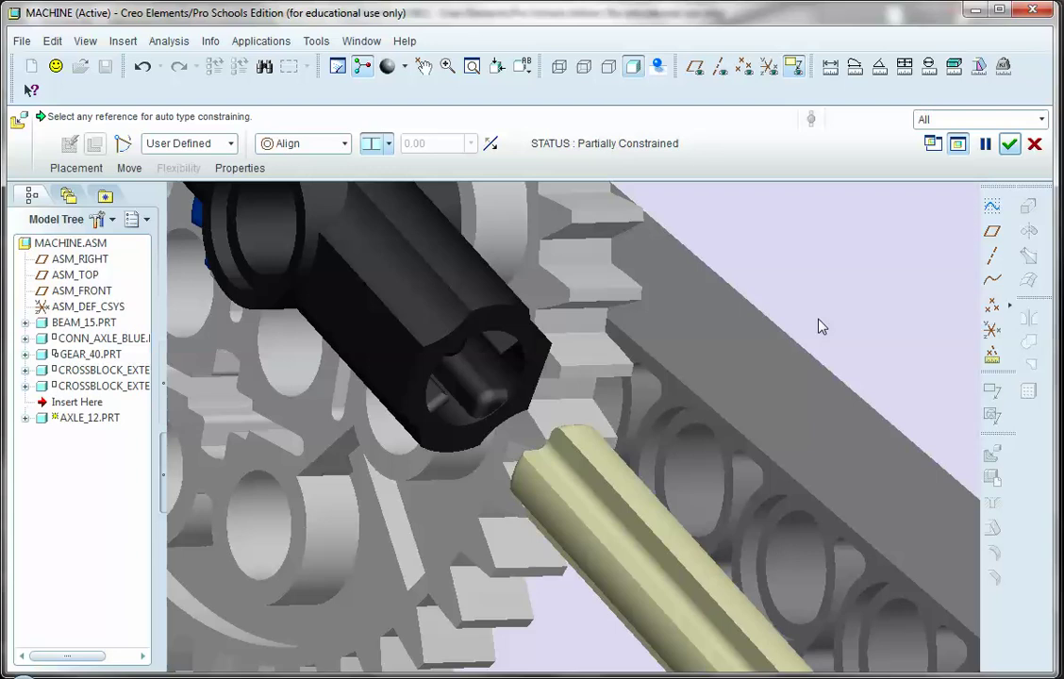
Step: Restrict the selection filter to Edge and inspect the axle end and bushing from new angles
left_click(1028, 119)
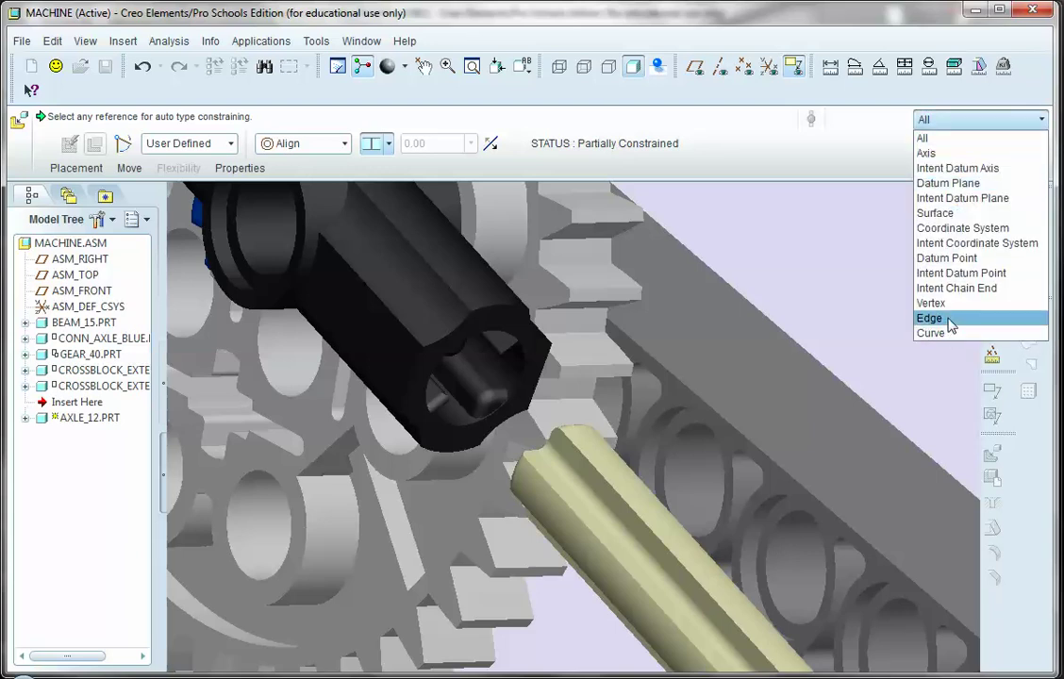
left_click(840, 303)
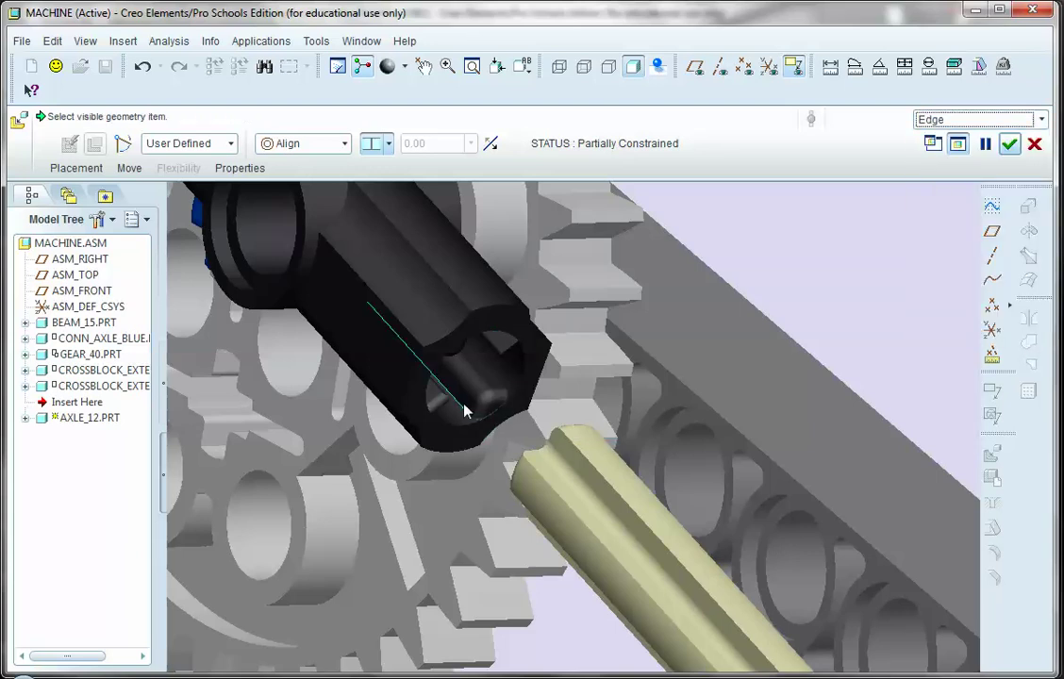
scroll(464, 416, "down", 6)
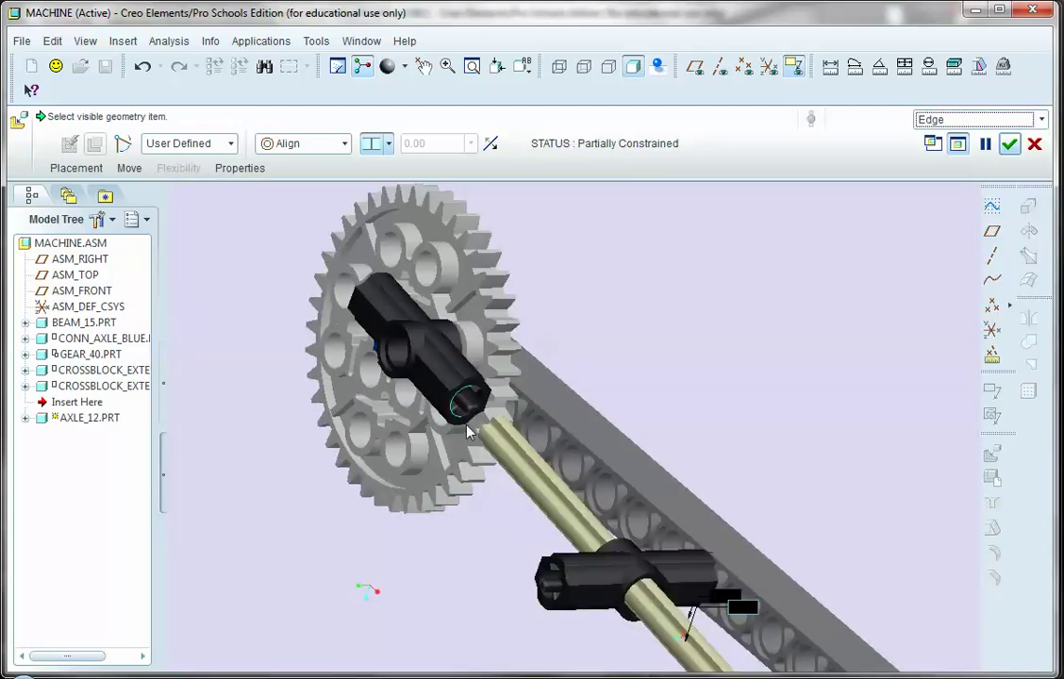
middle_click_drag(464, 416, 394, 374)
scroll(775, 602, "up", 4)
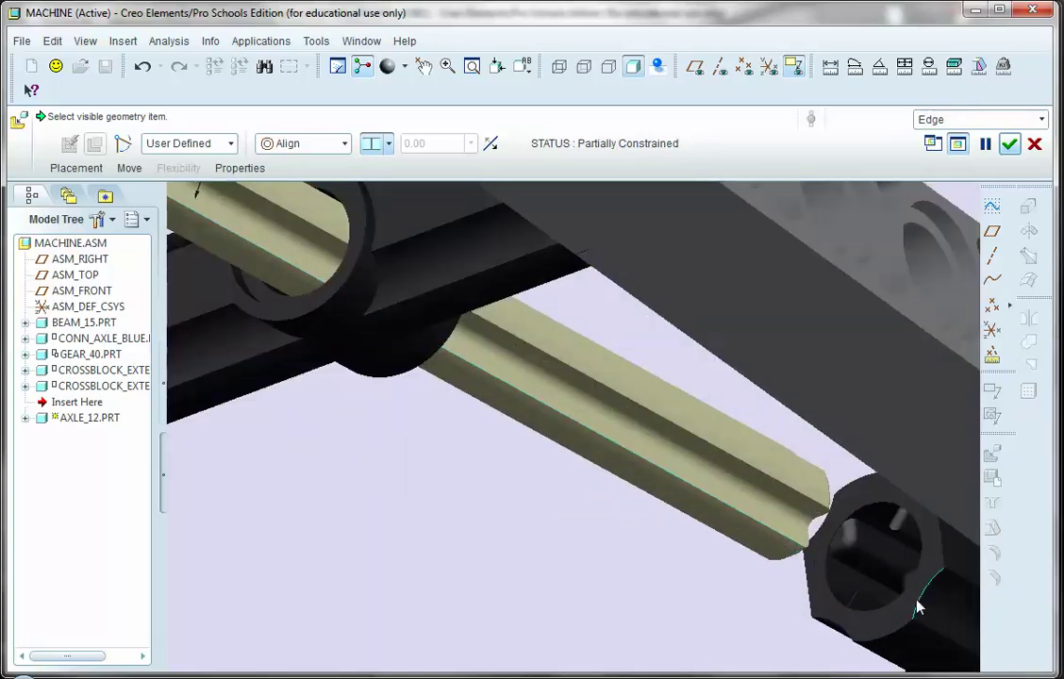
scroll(649, 500, "down", 4)
scroll(649, 500, "down", 5)
mouse_move(648, 500)
middle_mouse_down()
mouse_move(760, 517)
mouse_move(726, 510)
middle_mouse_up()
left_click(948, 126)
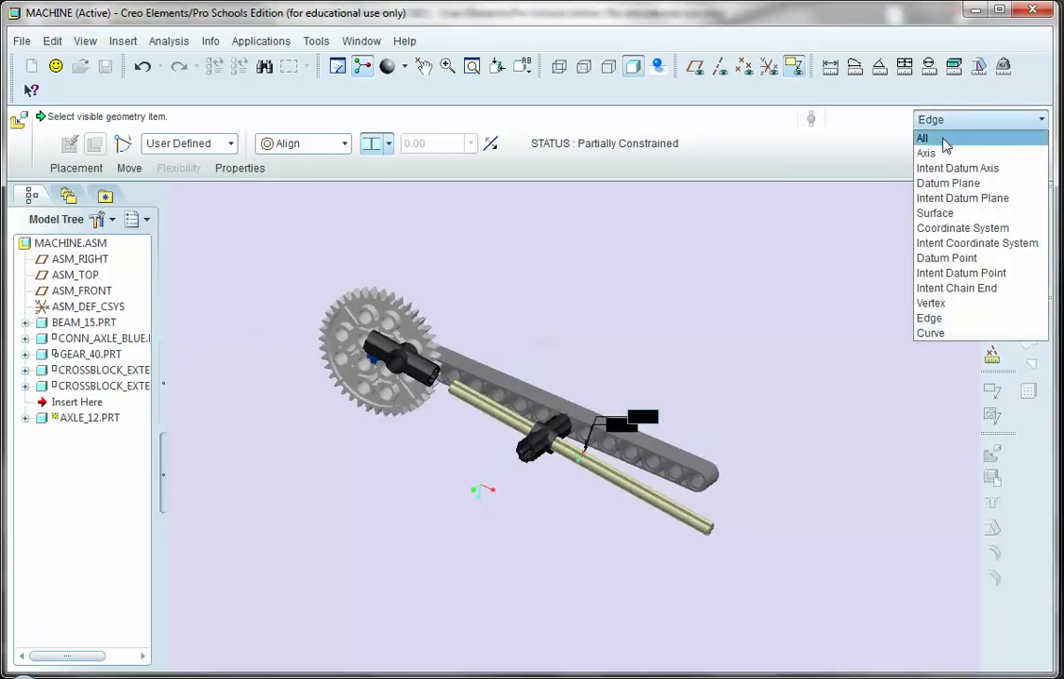
Step: With the filter back on All, align the axle end face coincident with the black connector's end face
left_click(928, 138)
middle_click_drag(270, 263, 300, 355)
scroll(300, 355, "down", 5)
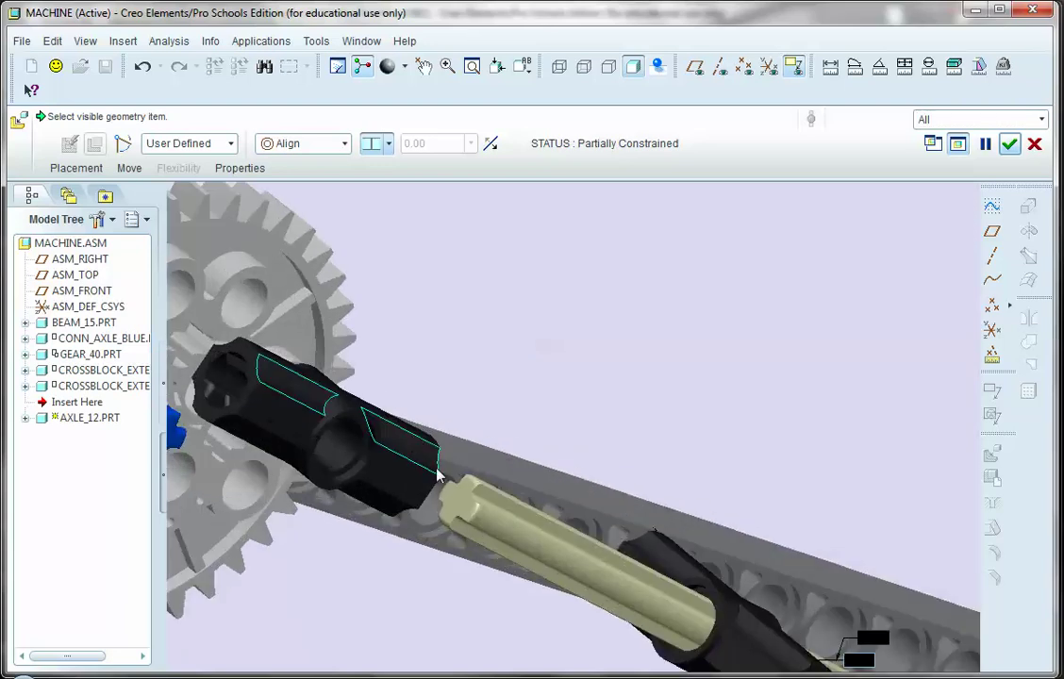
left_click(464, 507)
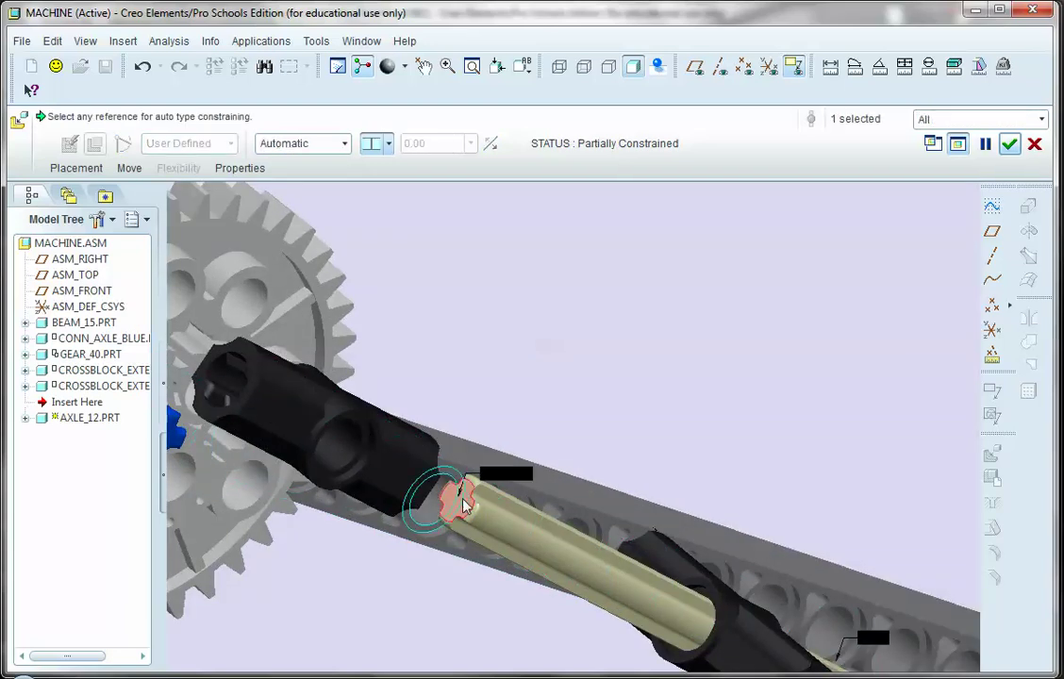
scroll(468, 500, "up", 4)
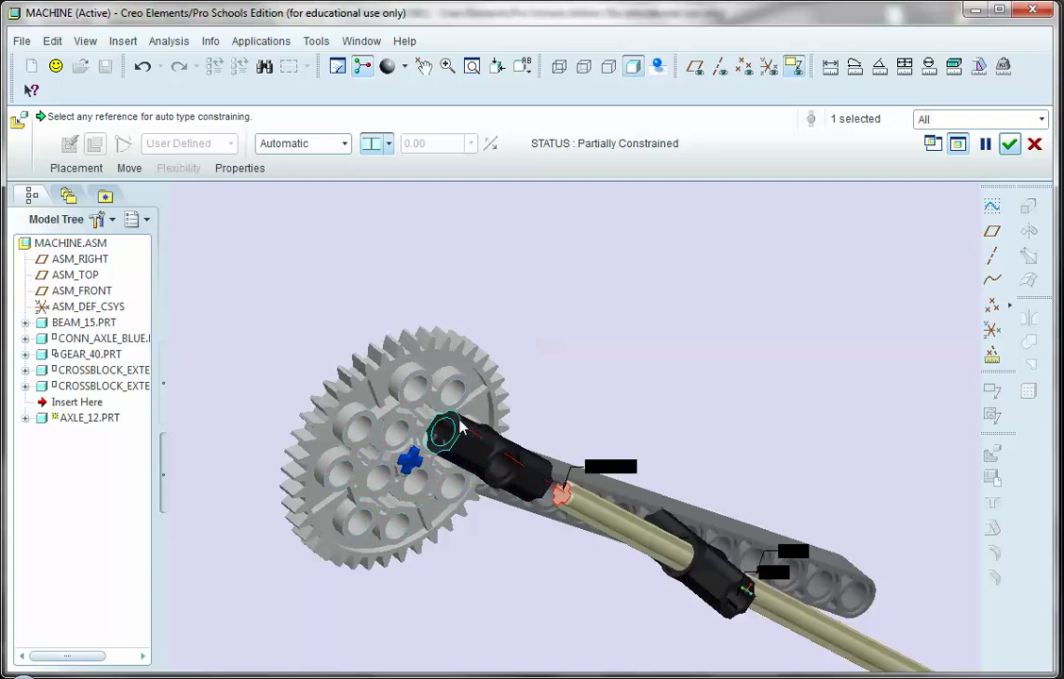
scroll(457, 426, "down", 5)
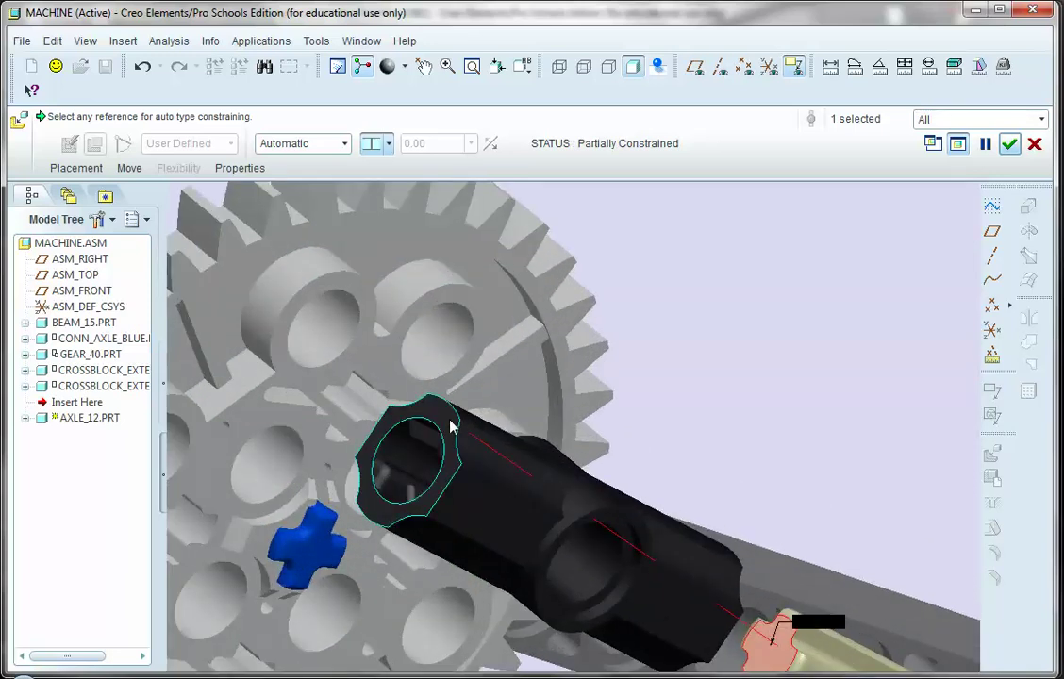
left_click(451, 427)
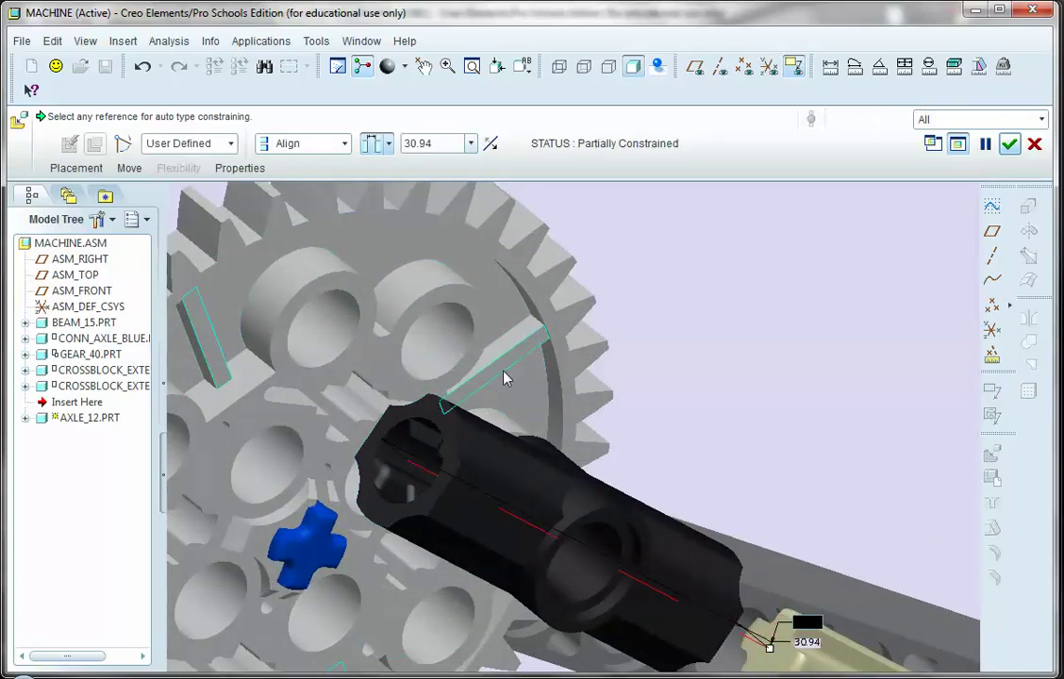
left_click(388, 144)
left_click(373, 174)
Step: Return to the default view (Ctrl+D) and orbit and zoom to check the axle's alignment
key("ctrl+d")
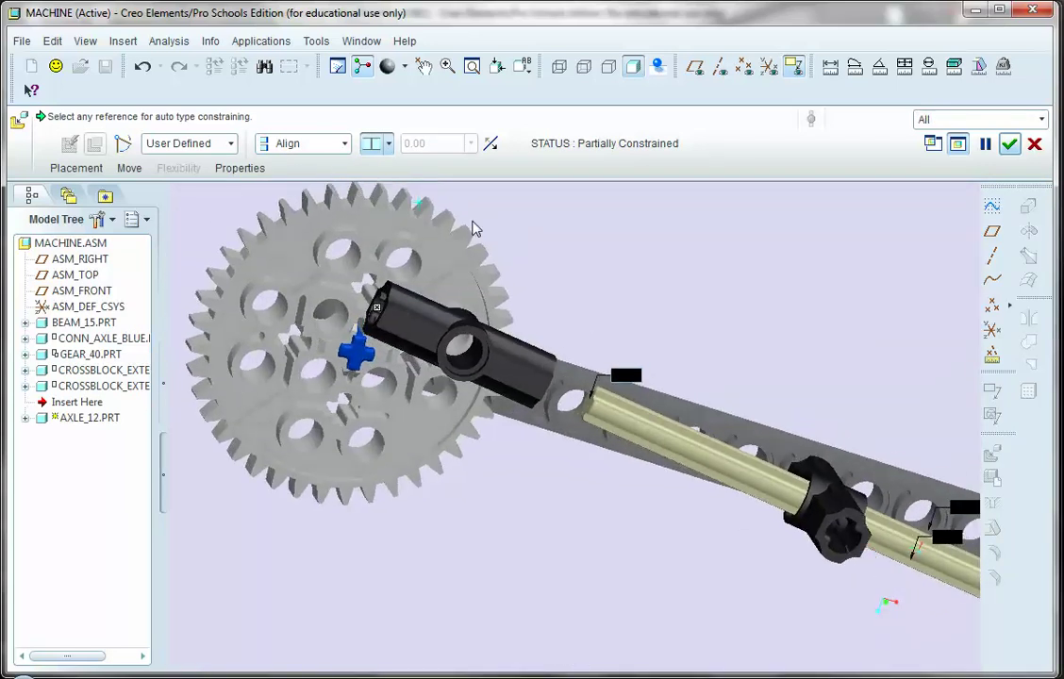
scroll(507, 270, "down", 3)
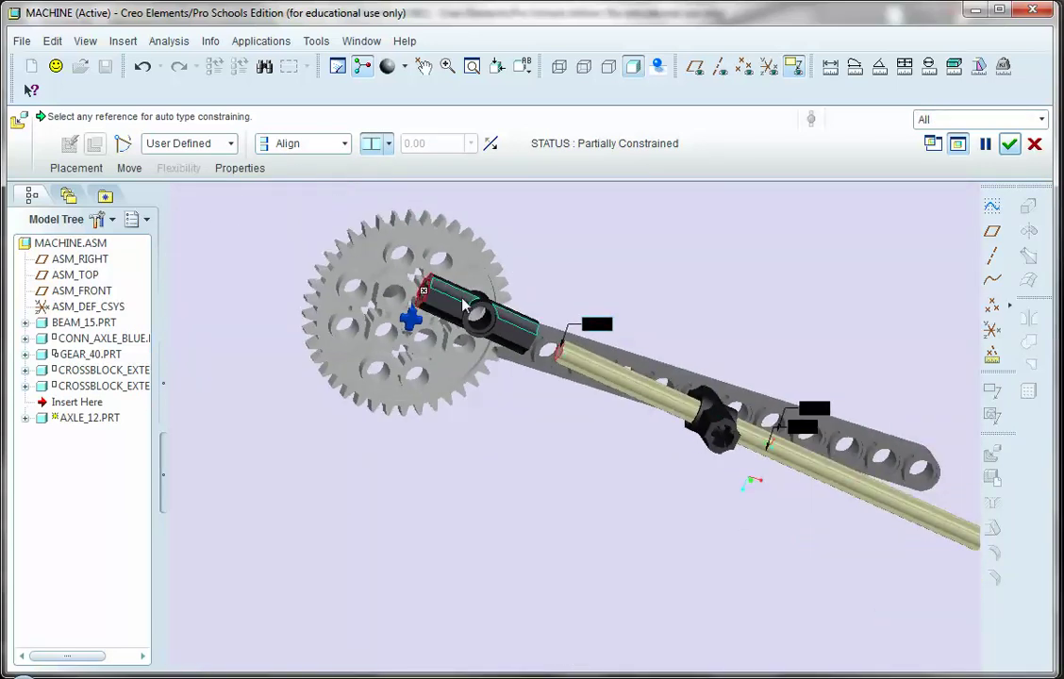
scroll(236, 370, "down", 2)
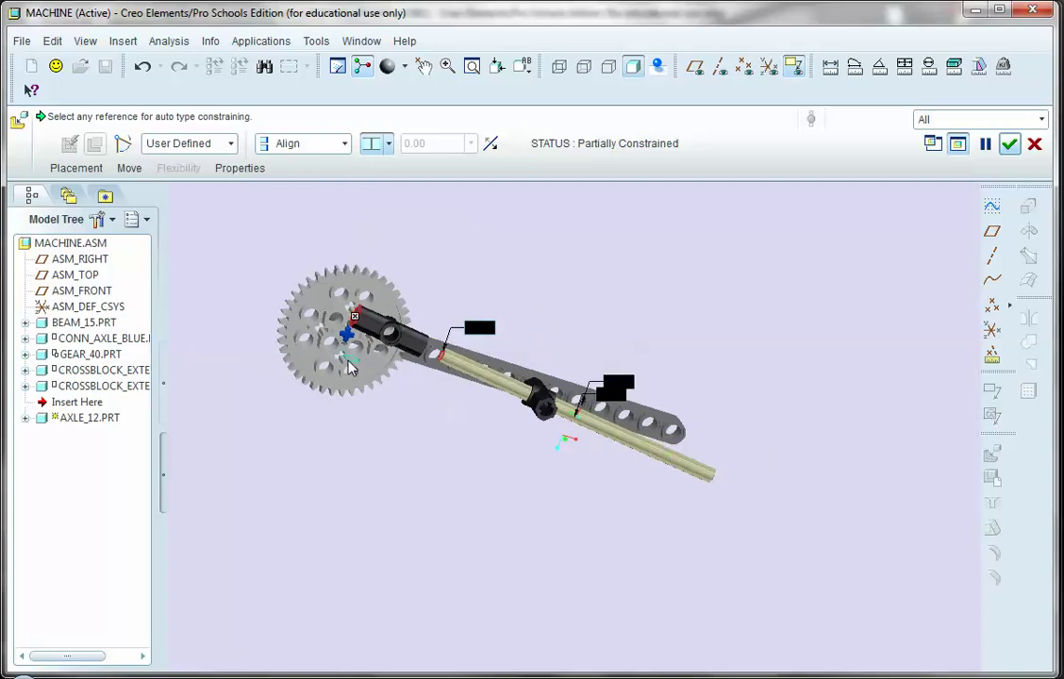
mouse_move(349, 368)
middle_mouse_down()
mouse_move(309, 354)
mouse_move(326, 352)
middle_mouse_up()
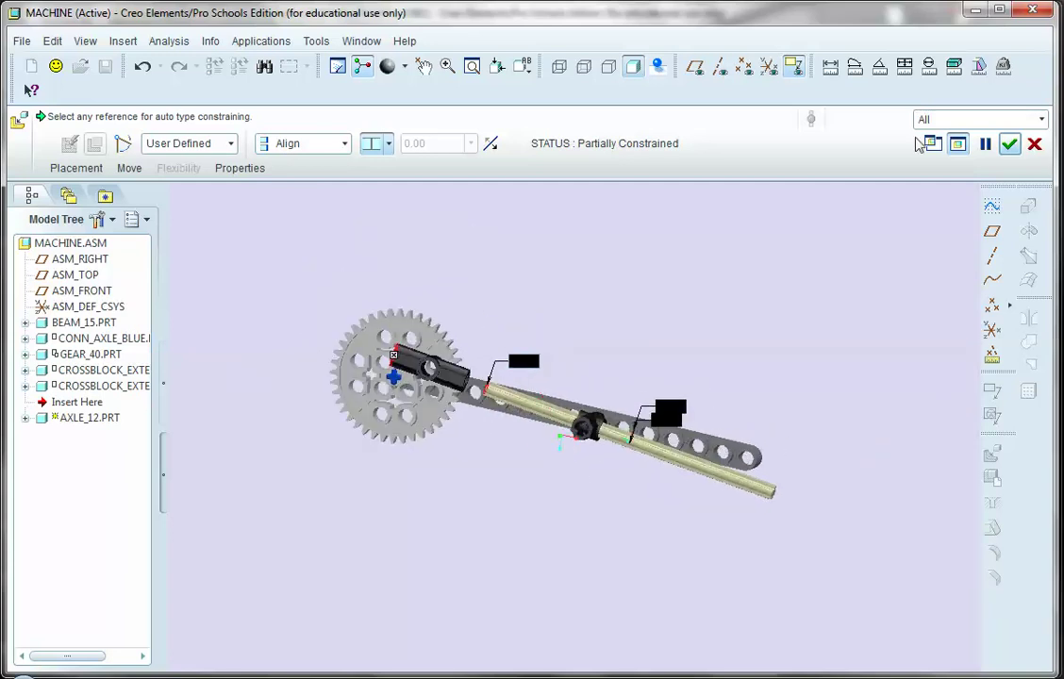
scroll(528, 330, "up", 3)
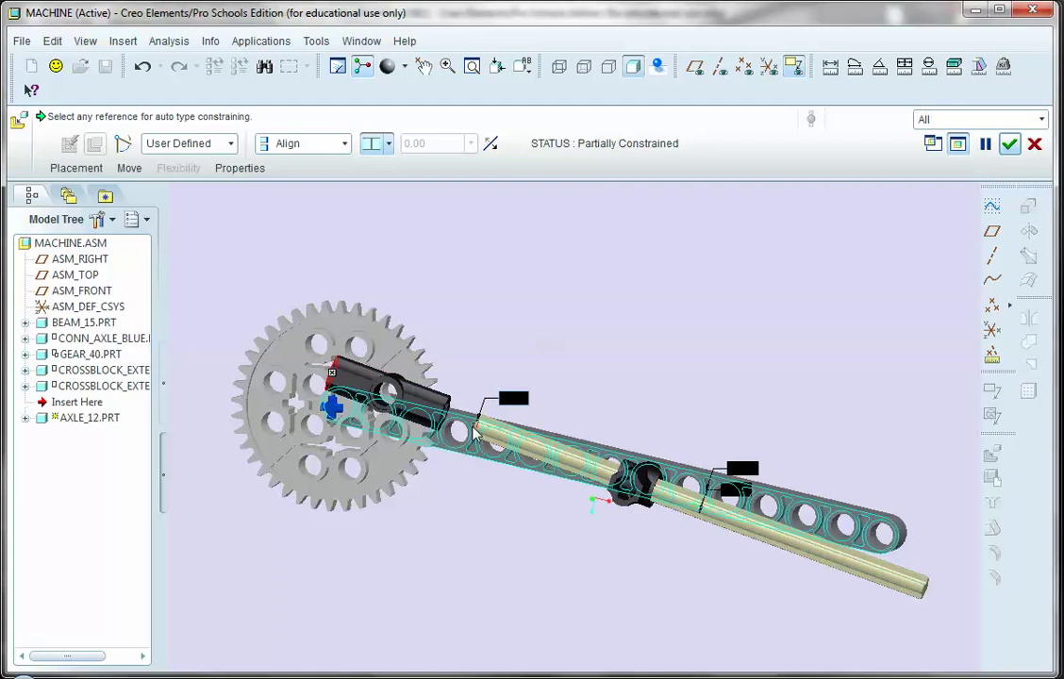
scroll(483, 434, "up", 5)
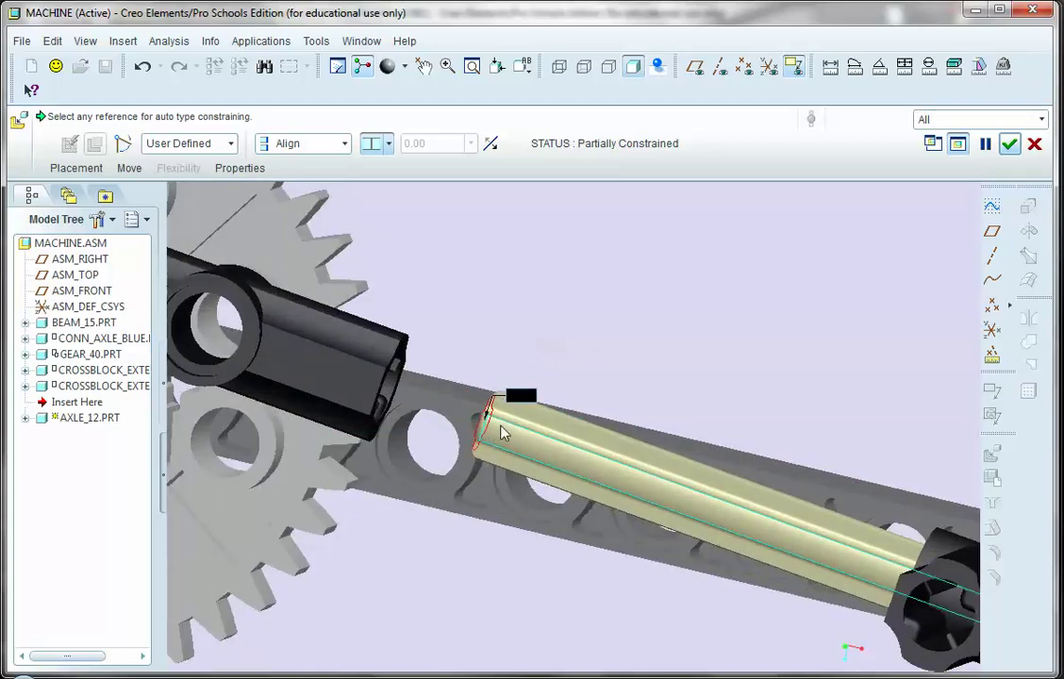
scroll(498, 429, "down", 5)
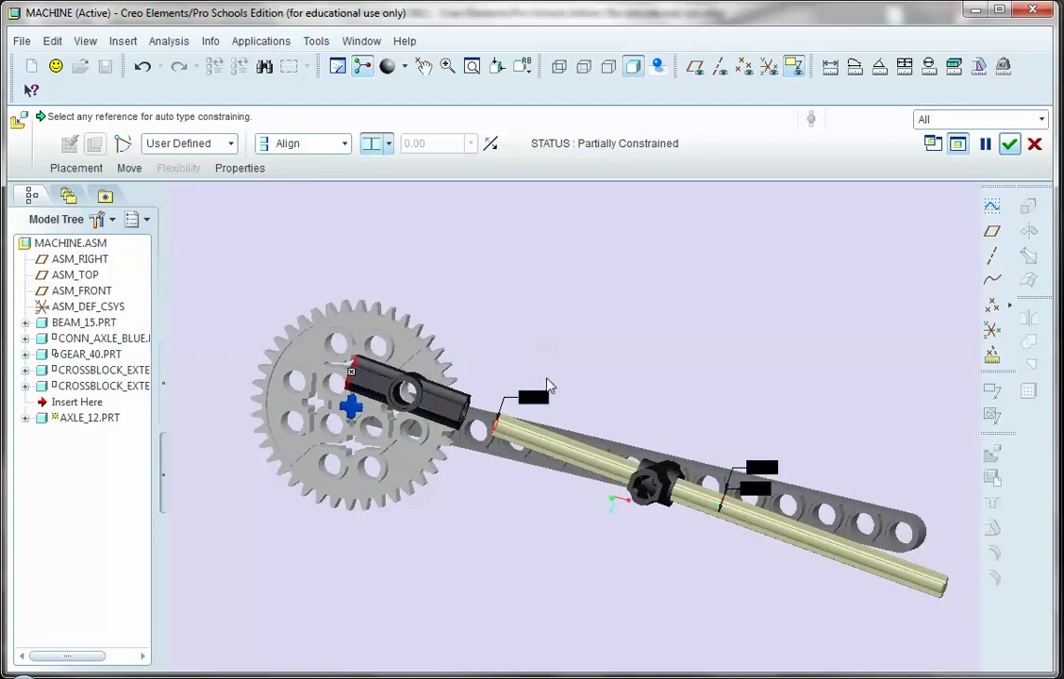
mouse_move(489, 337)
middle_mouse_down()
mouse_move(528, 368)
mouse_move(487, 332)
mouse_move(494, 346)
middle_mouse_up()
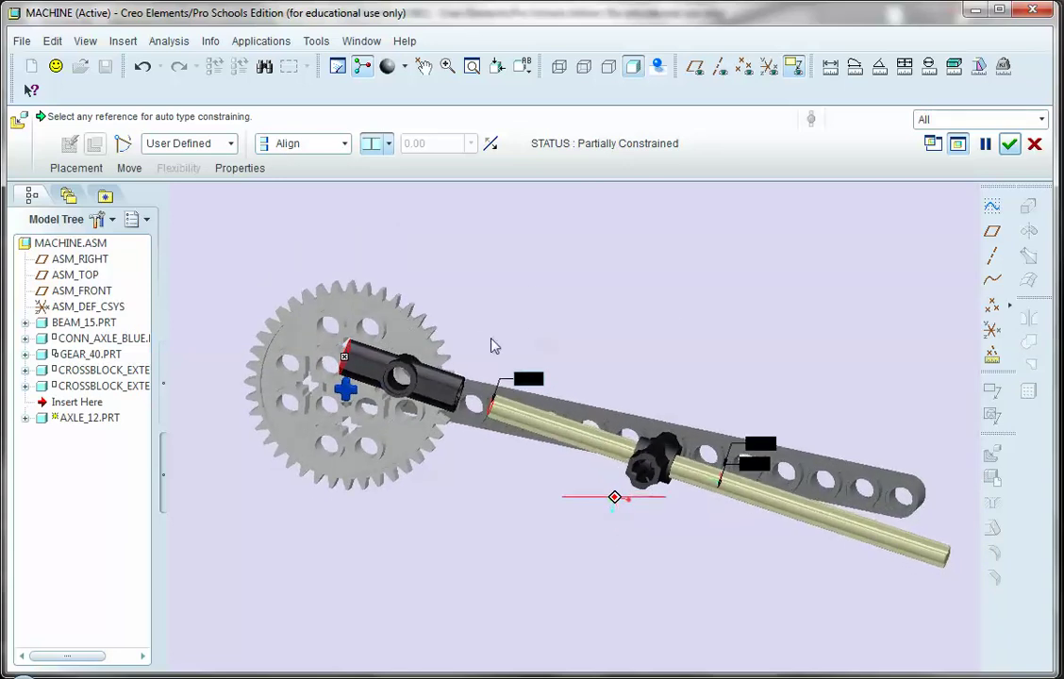
Step: Finish placing AXLE_12 as a packaged component
left_click(1009, 145)
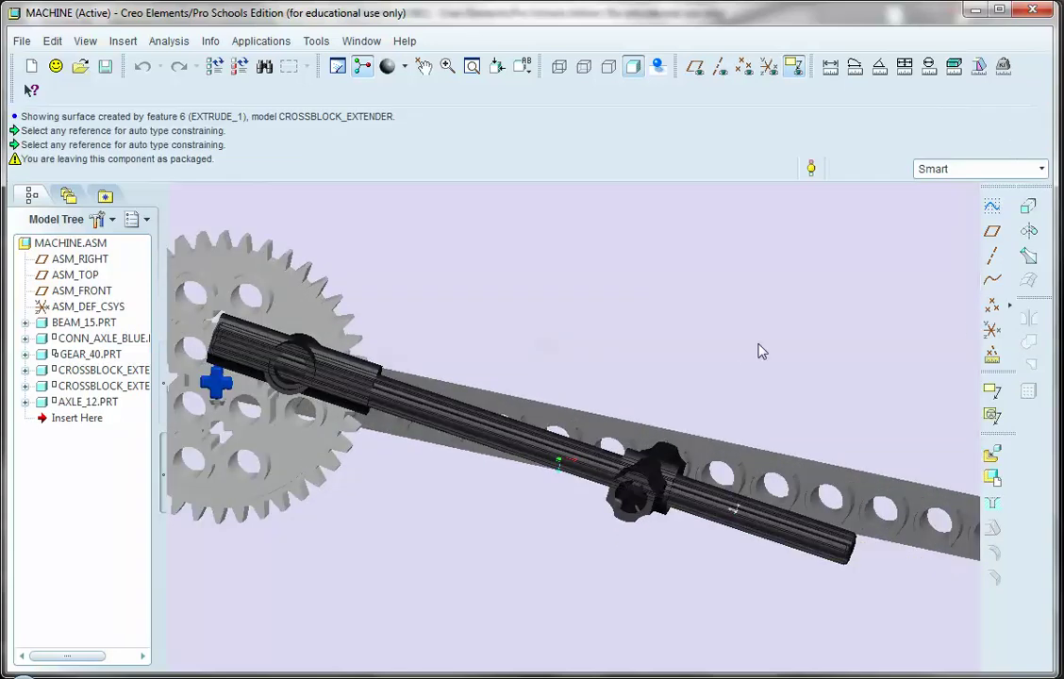
mouse_move(743, 352)
middle_mouse_down()
mouse_move(743, 341)
mouse_move(789, 353)
mouse_move(706, 345)
mouse_move(696, 375)
middle_mouse_up()
scroll(695, 374, "down", 2)
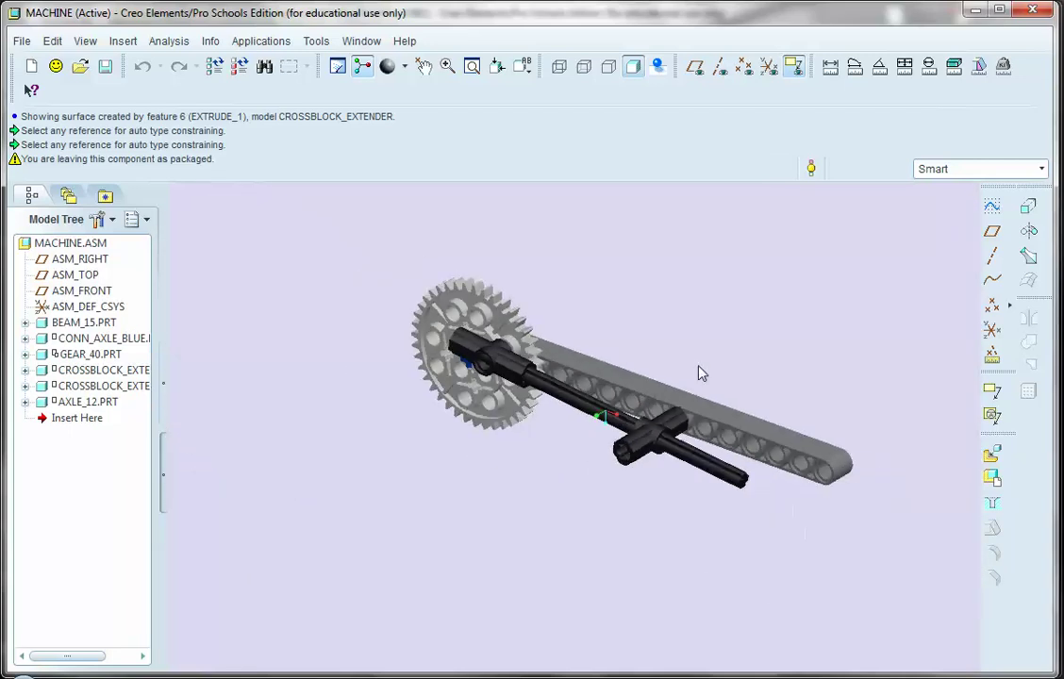
Step: Drag the black axle with Drag Components to swing the linkage below the gear
left_click(423, 67)
left_click(429, 334)
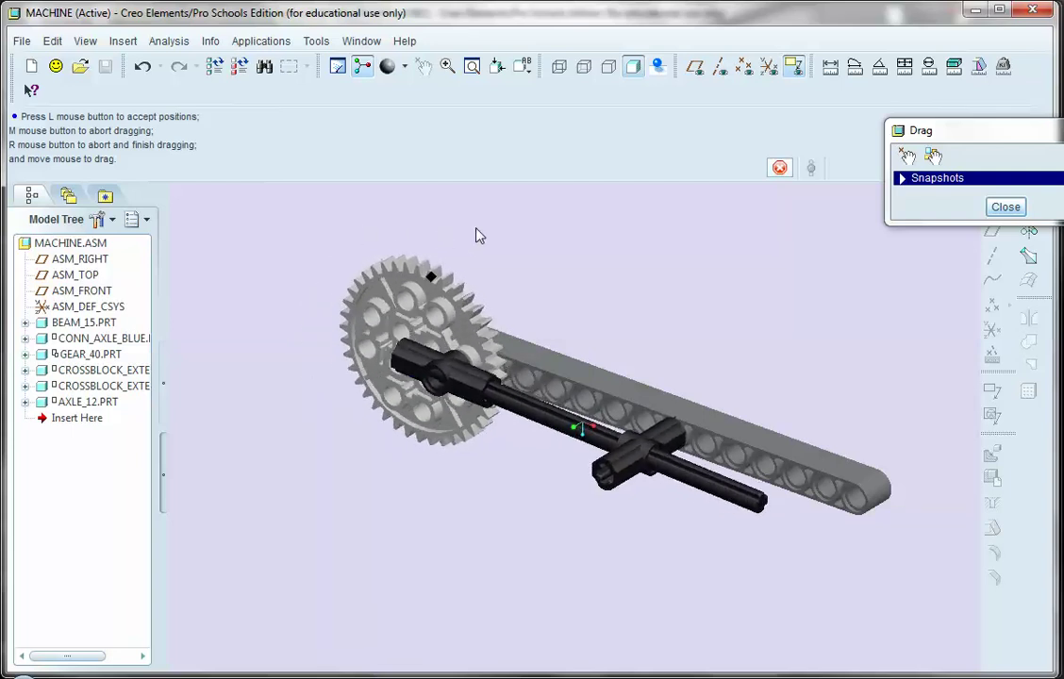
left_click(1005, 207)
middle_click_drag(705, 264, 698, 288)
Step: Apply the yellow appearance from My Appearances to AXLE_12.PRT
left_click(68, 402)
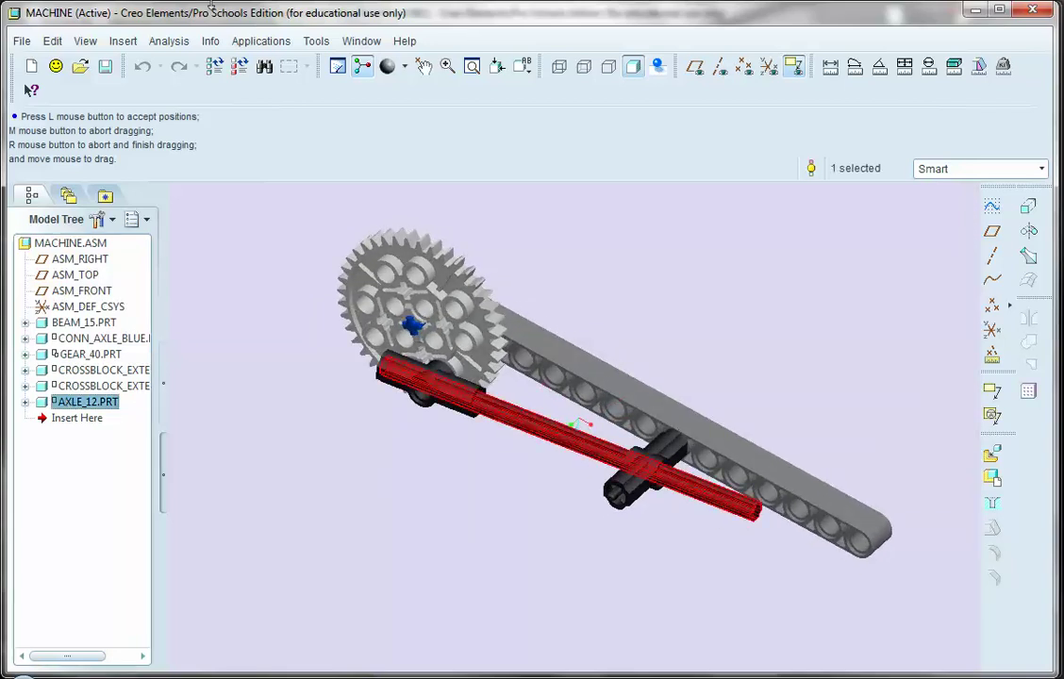
left_click(405, 69)
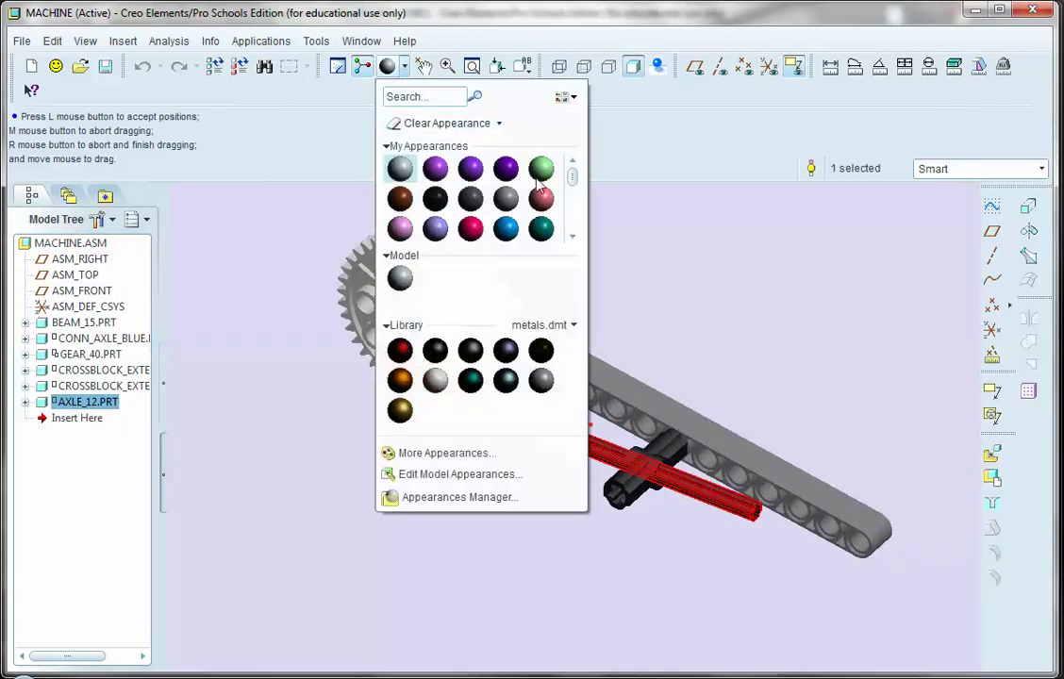
left_click_drag(575, 179, 574, 196)
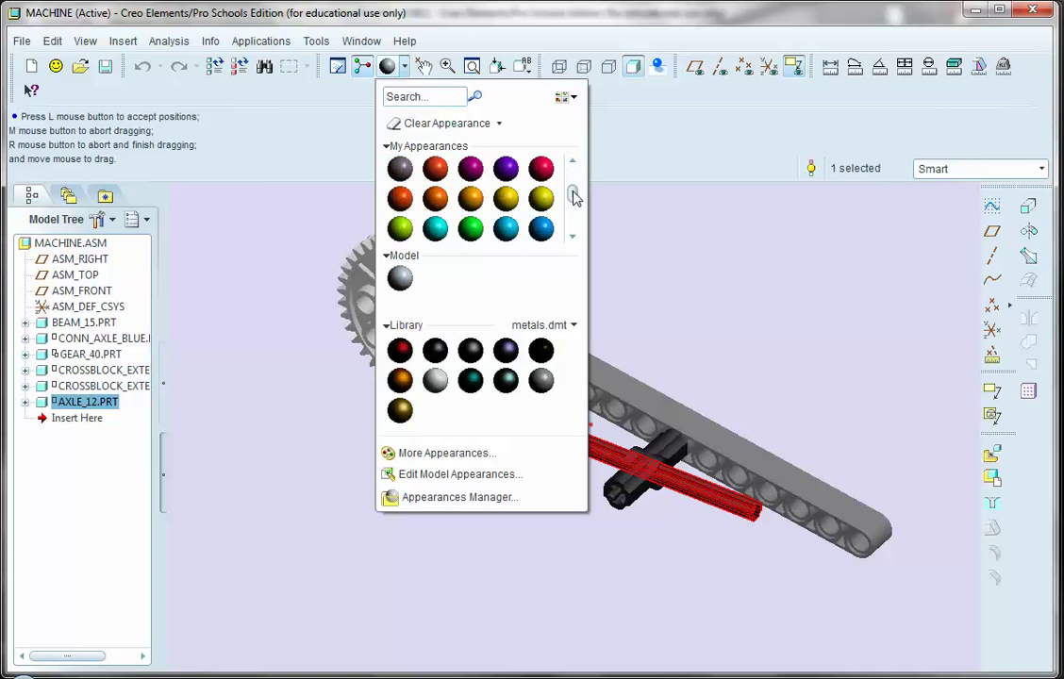
left_click(540, 198)
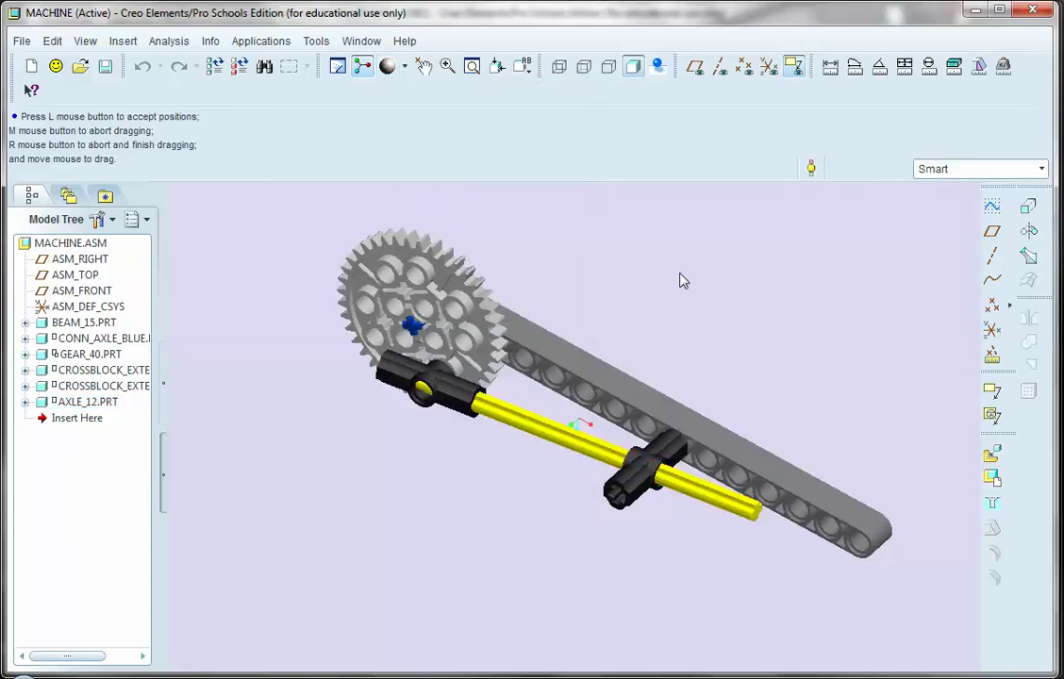